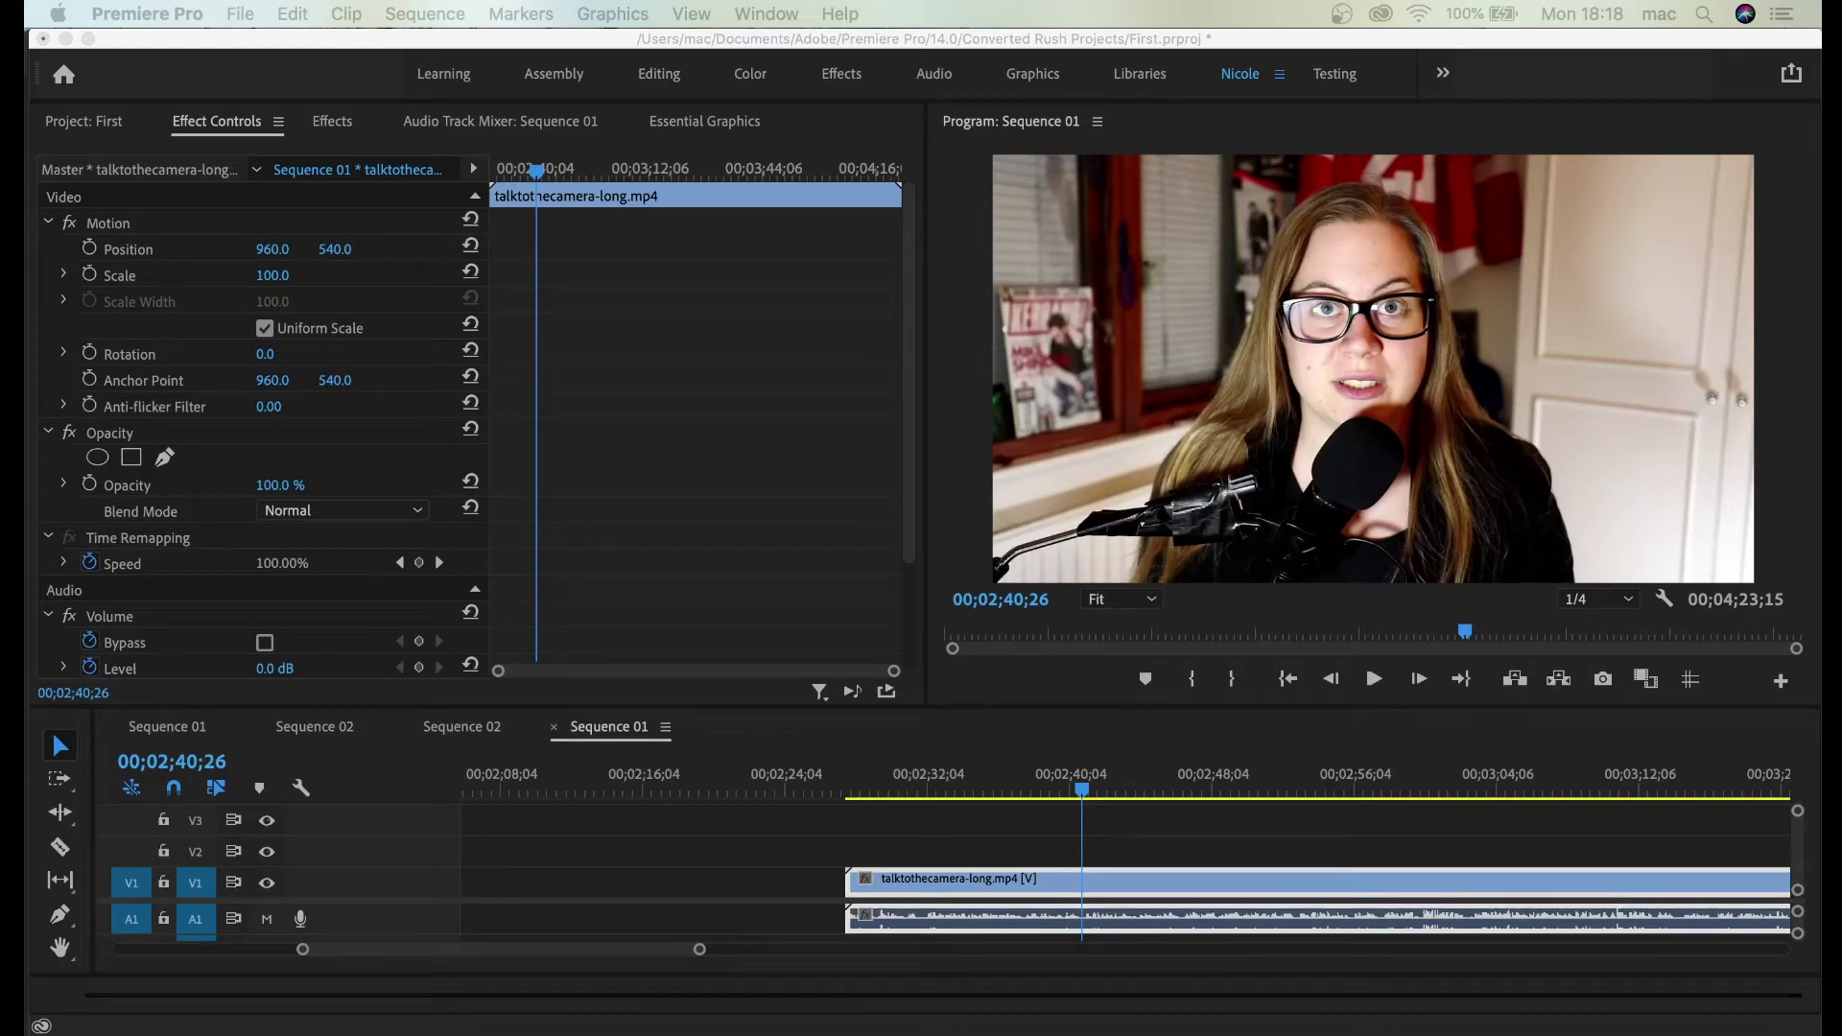
Step: Set the playhead to 00;02;40;22 and create a 1920×1080 Open Captions item
{"action": "left_click", "coordinate": [1084, 799]}
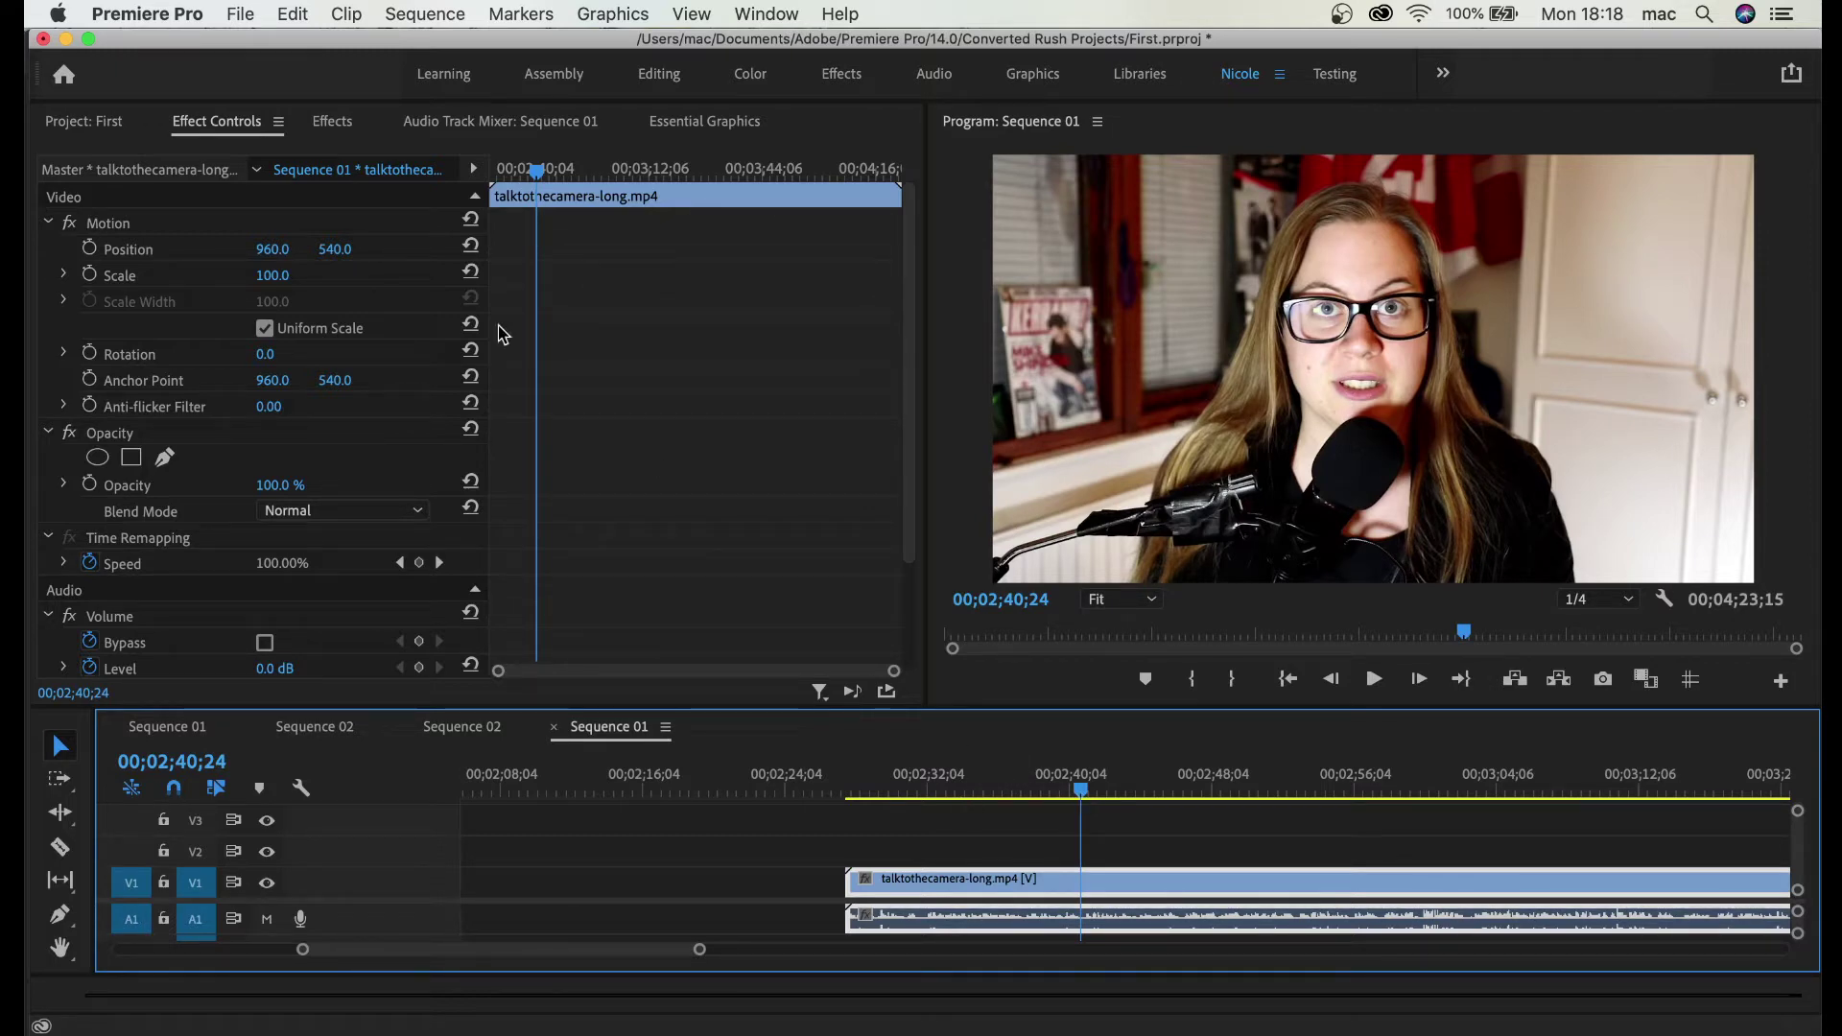
{"action": "left_click", "coordinate": [1079, 792]}
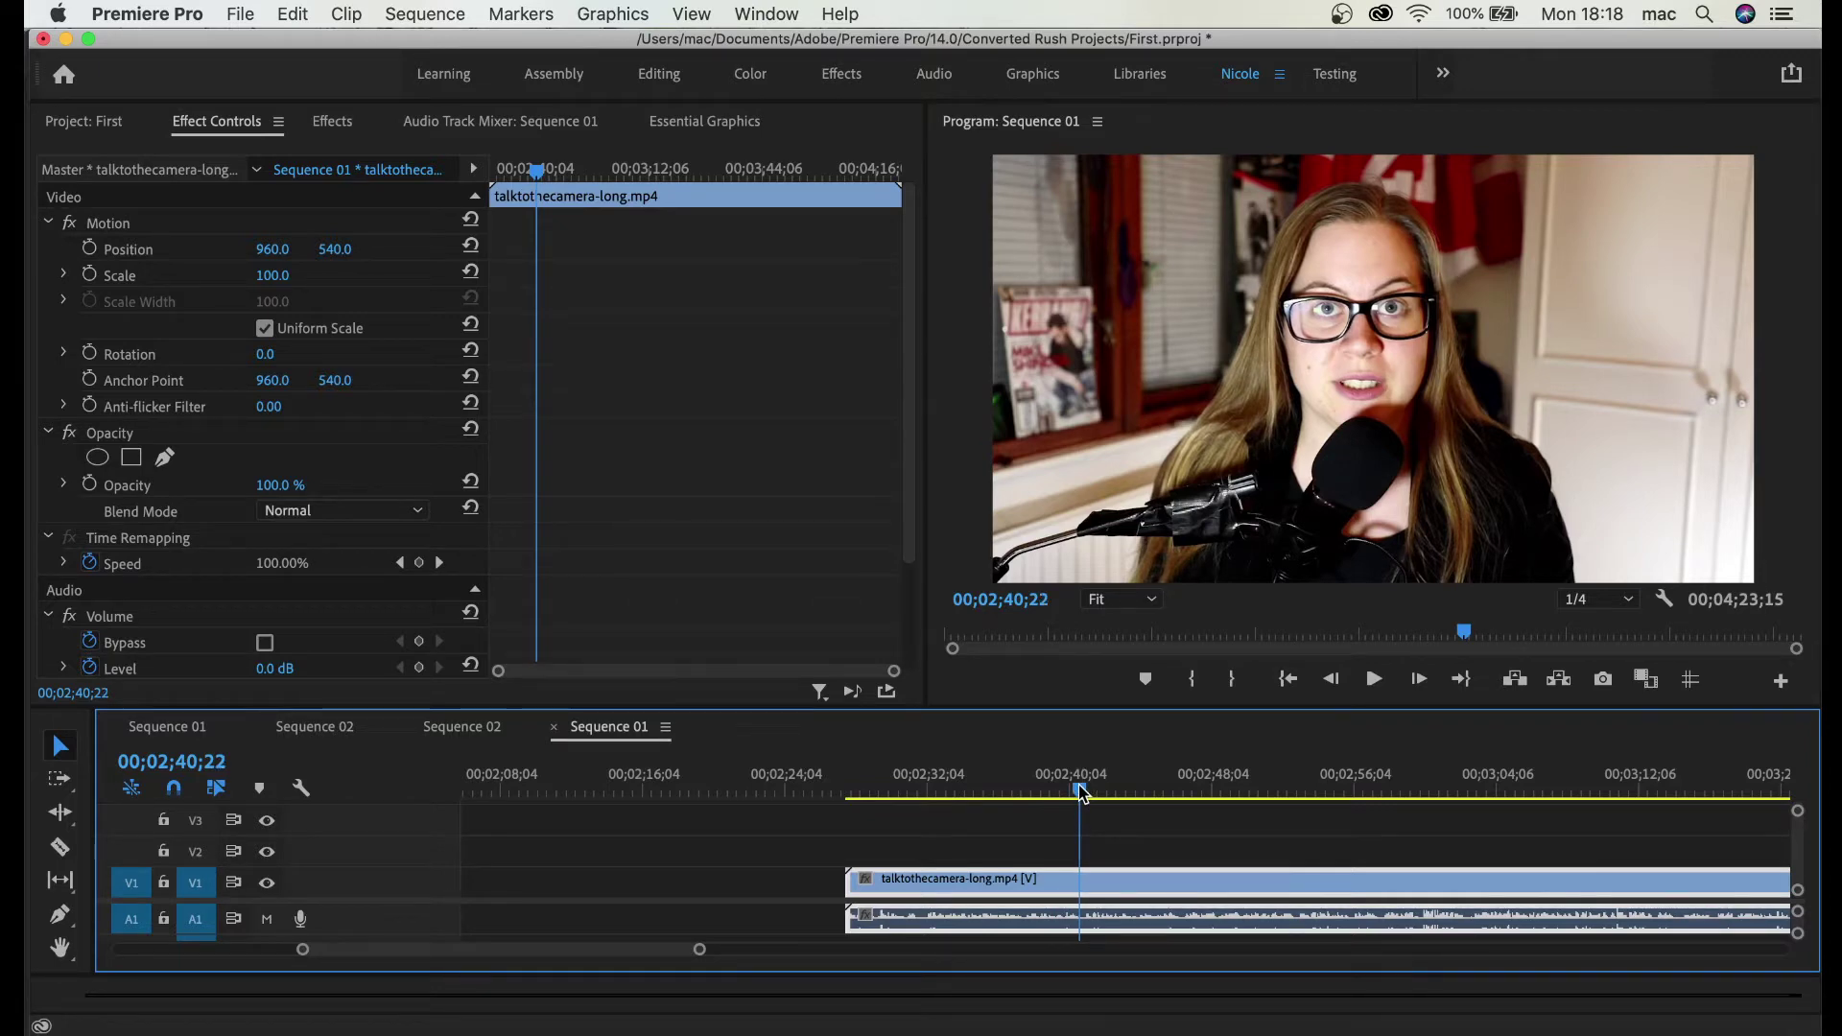
{"action": "left_click", "coordinate": [232, 12]}
{"action": "mouse_move", "coordinate": [231, 48]}
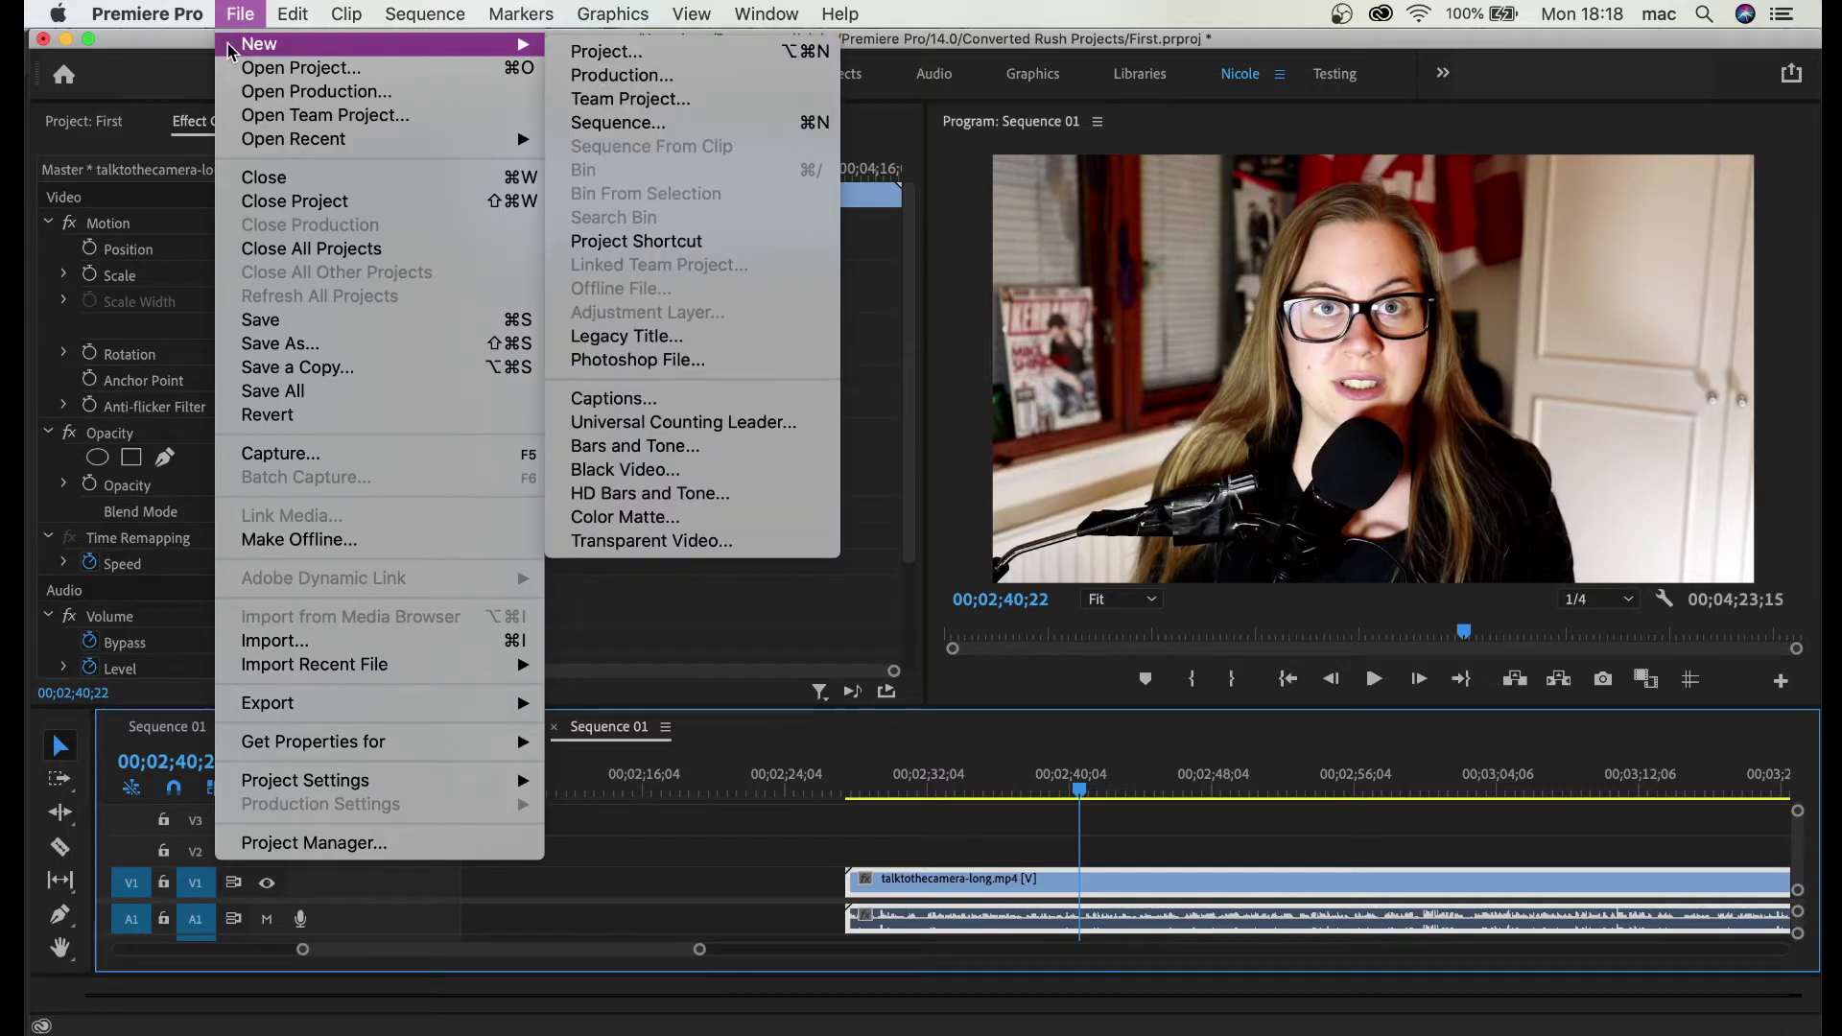
{"action": "left_click", "coordinate": [638, 405]}
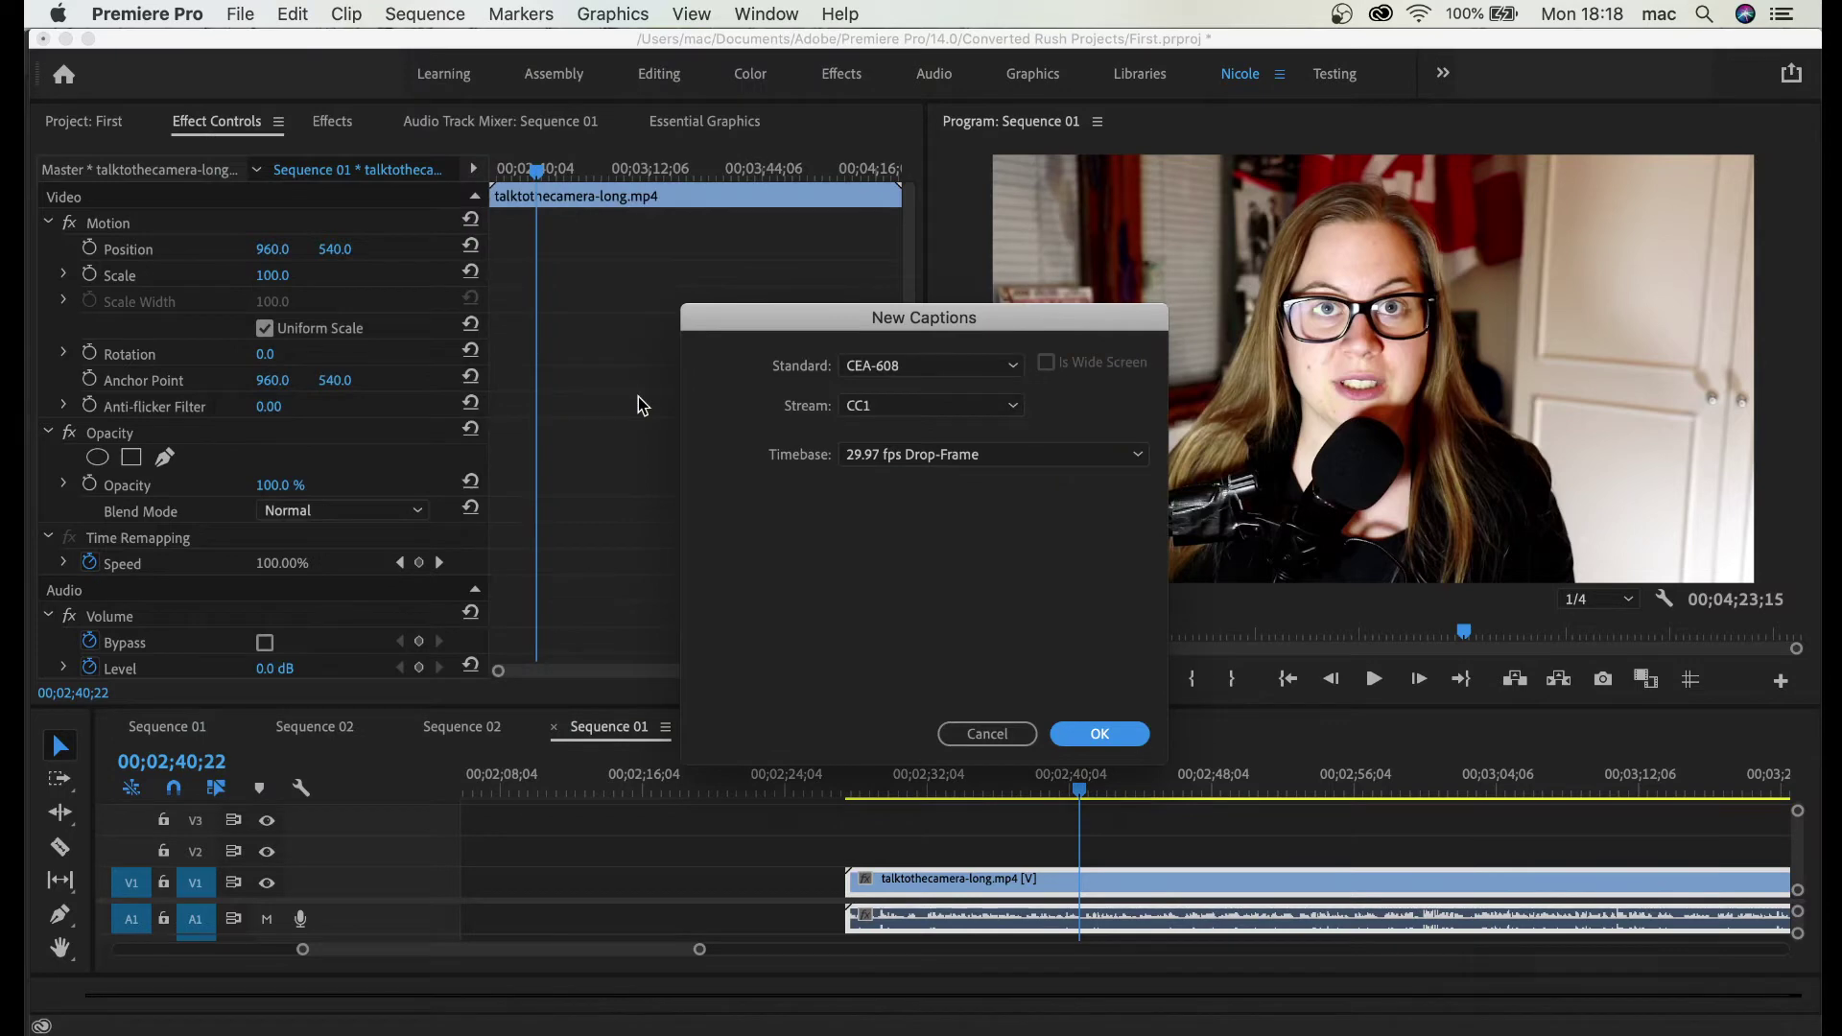
{"action": "left_click", "coordinate": [900, 364]}
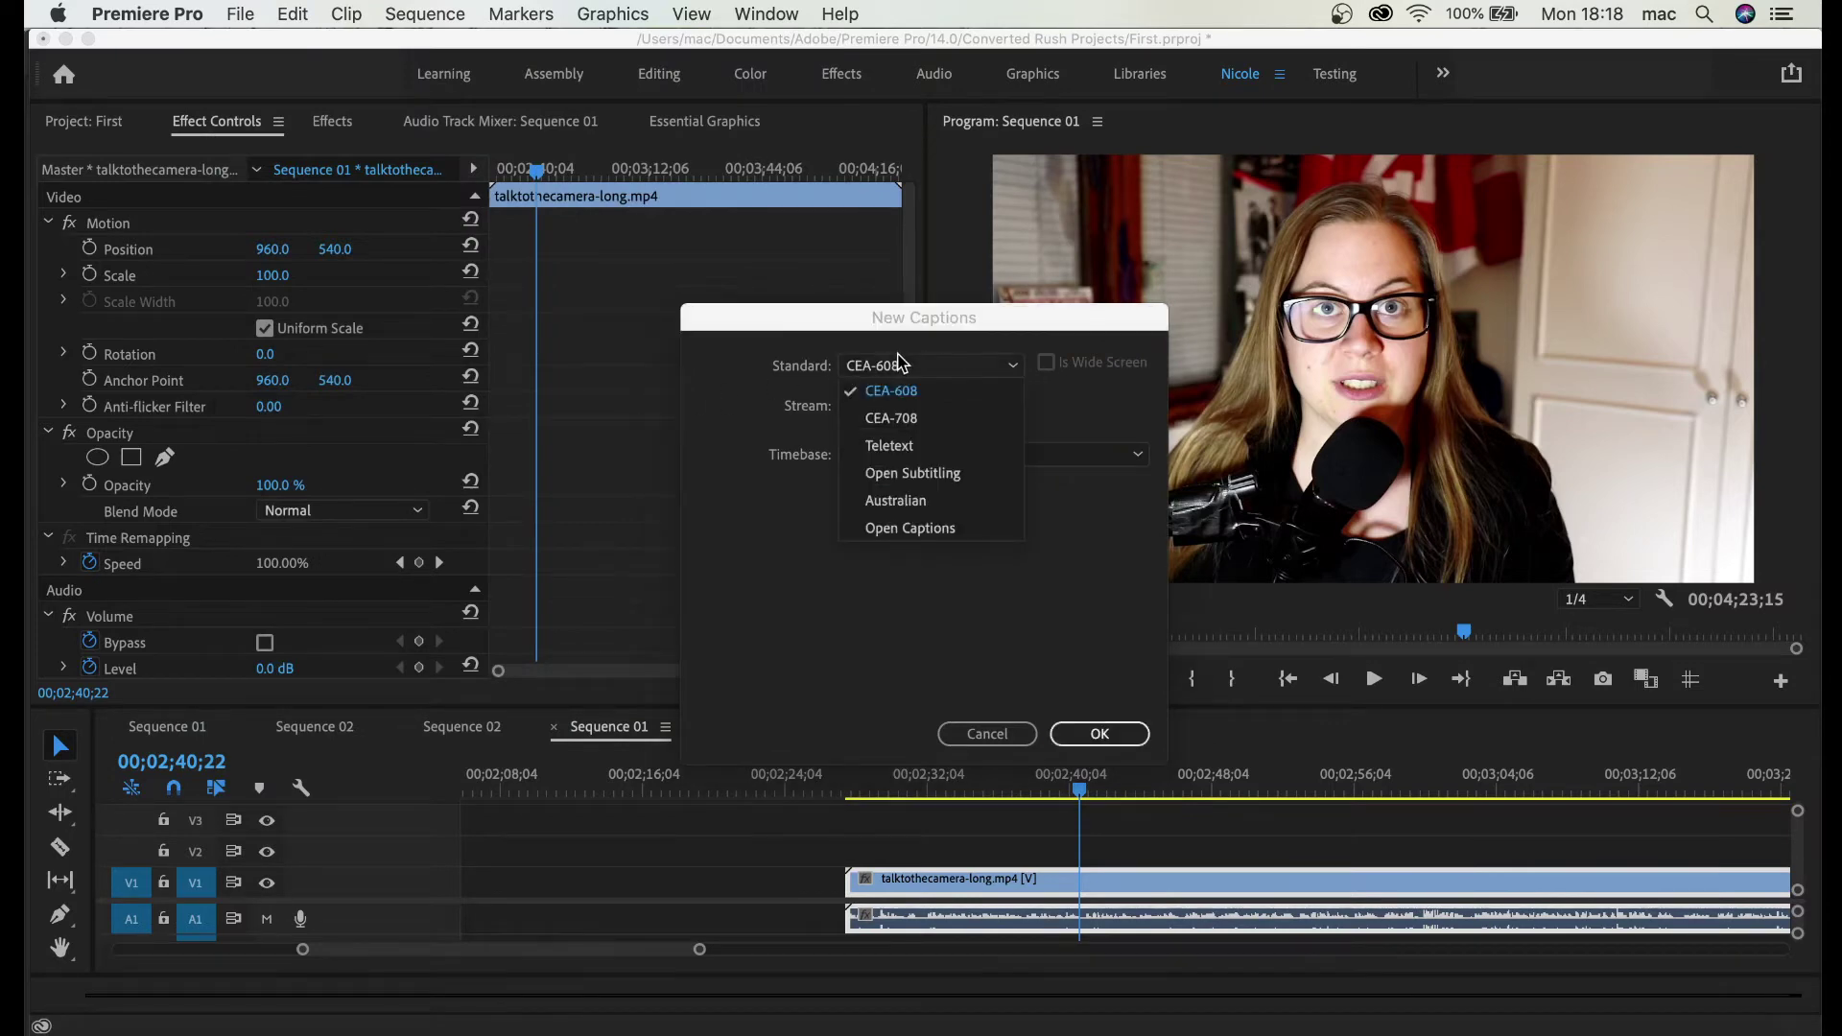
{"action": "left_click", "coordinate": [891, 528]}
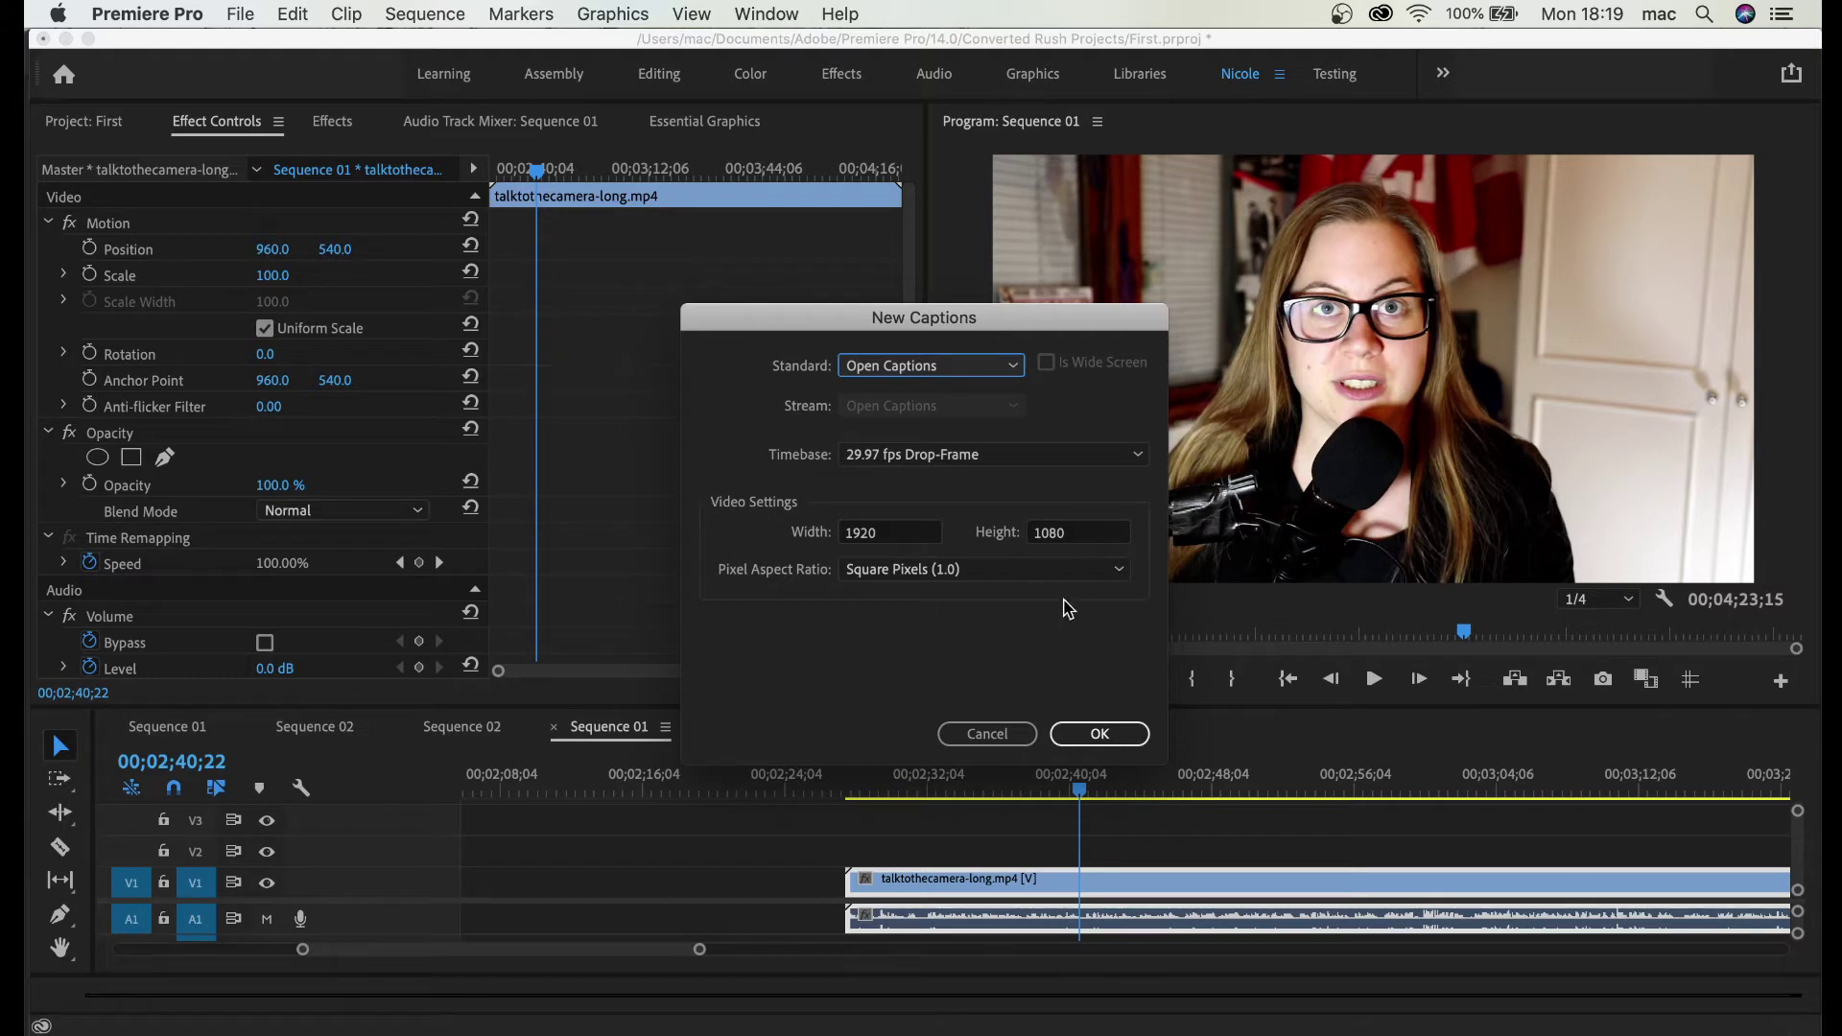
{"action": "left_click", "coordinate": [1079, 737]}
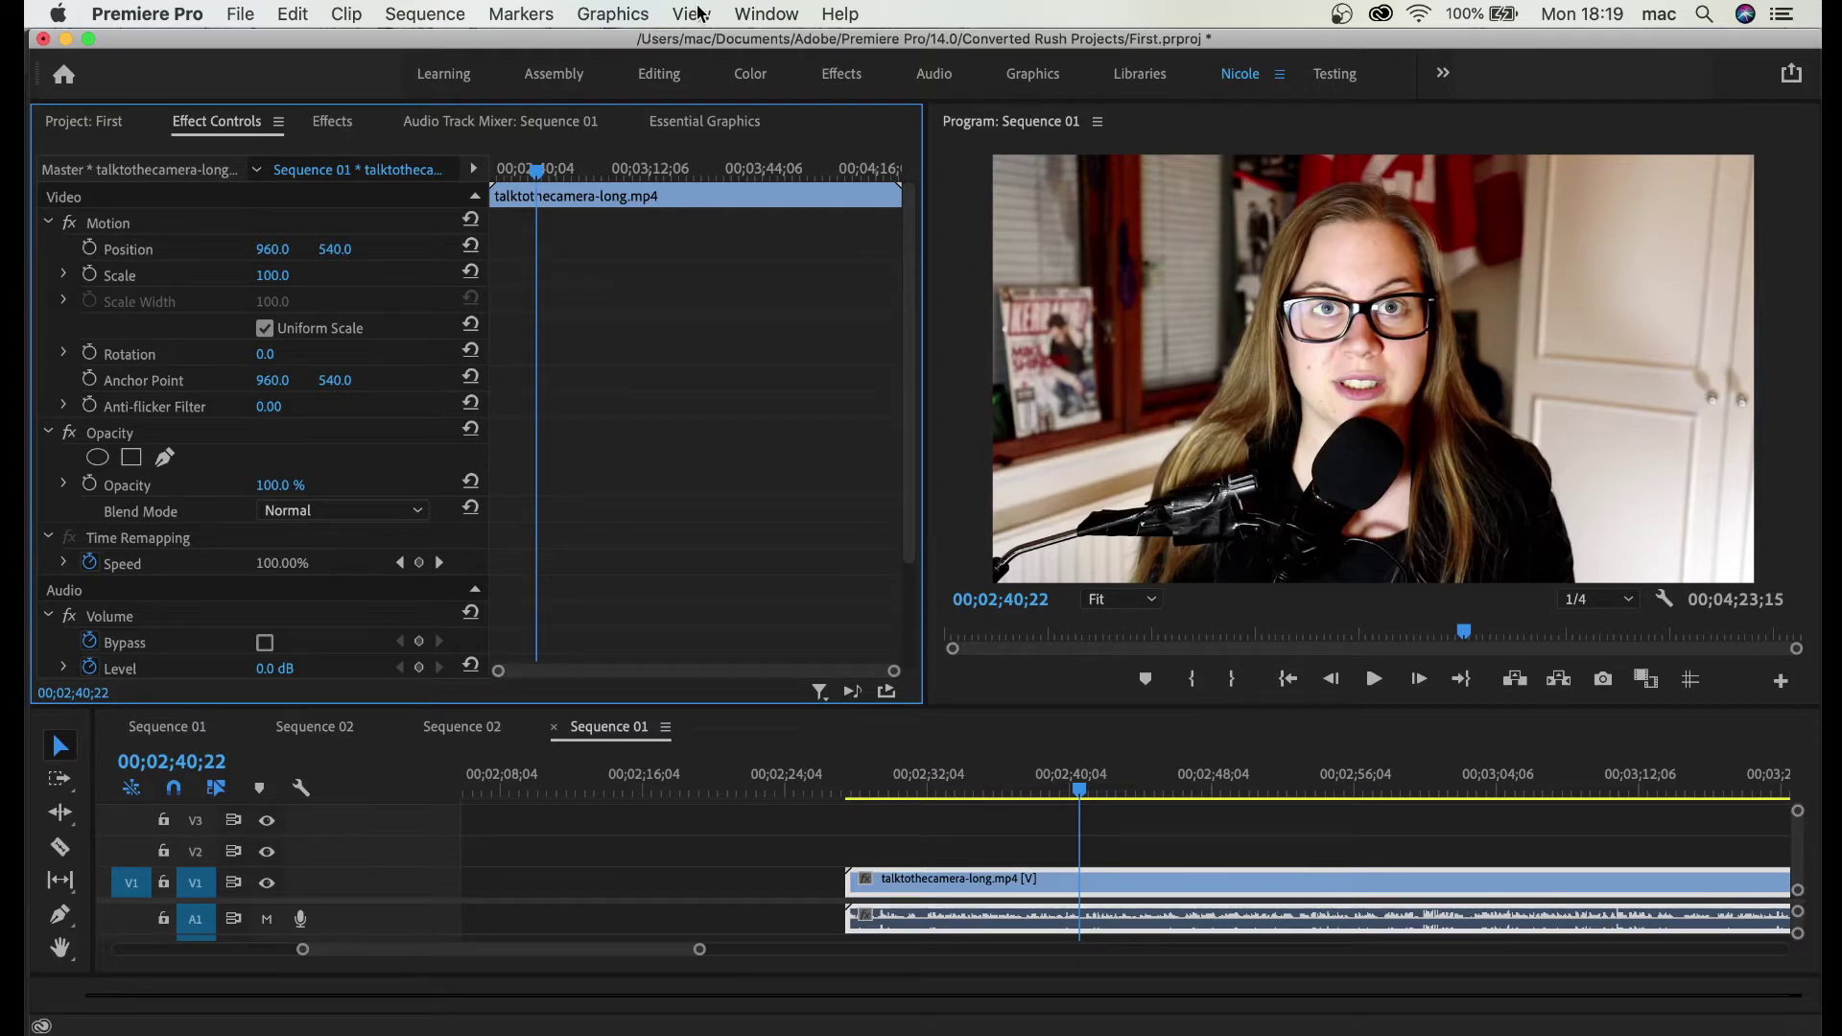
Step: Show the Captions panel and drag the Captions item from the Project bin onto V2
{"action": "left_click", "coordinate": [763, 13]}
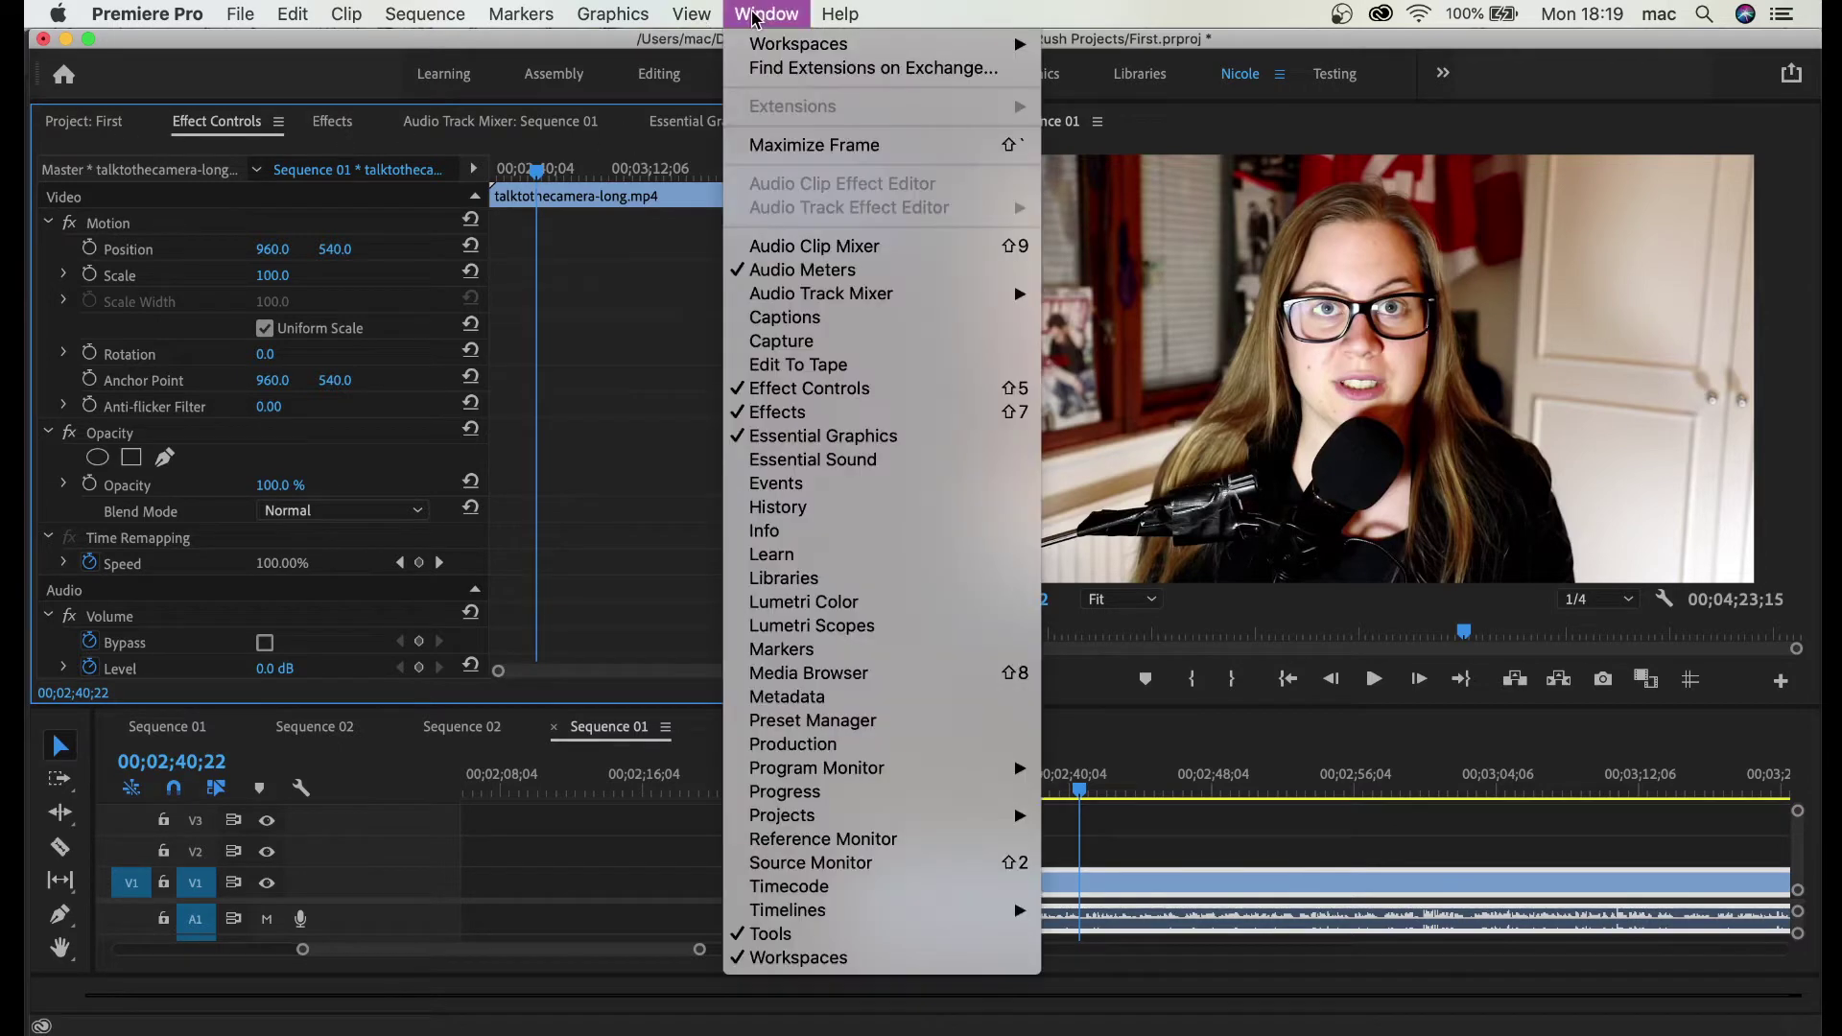
{"action": "left_click", "coordinate": [783, 318]}
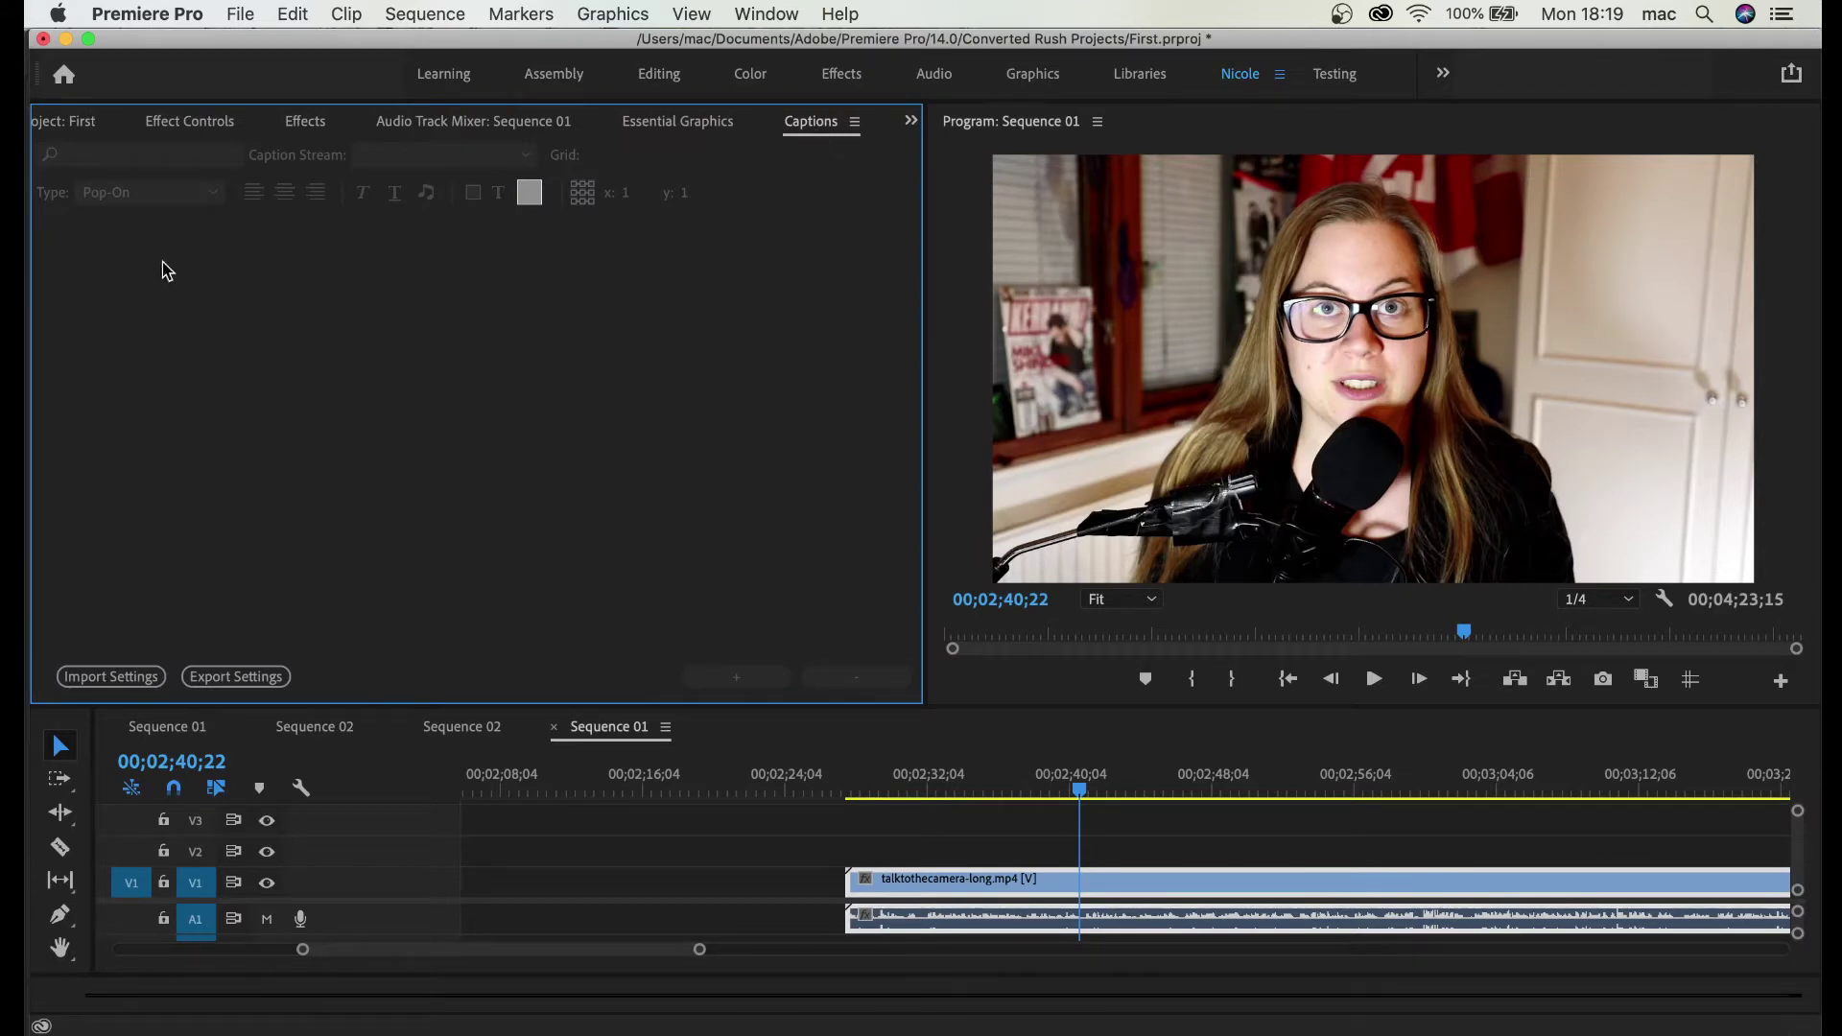
{"action": "left_click", "coordinate": [81, 126]}
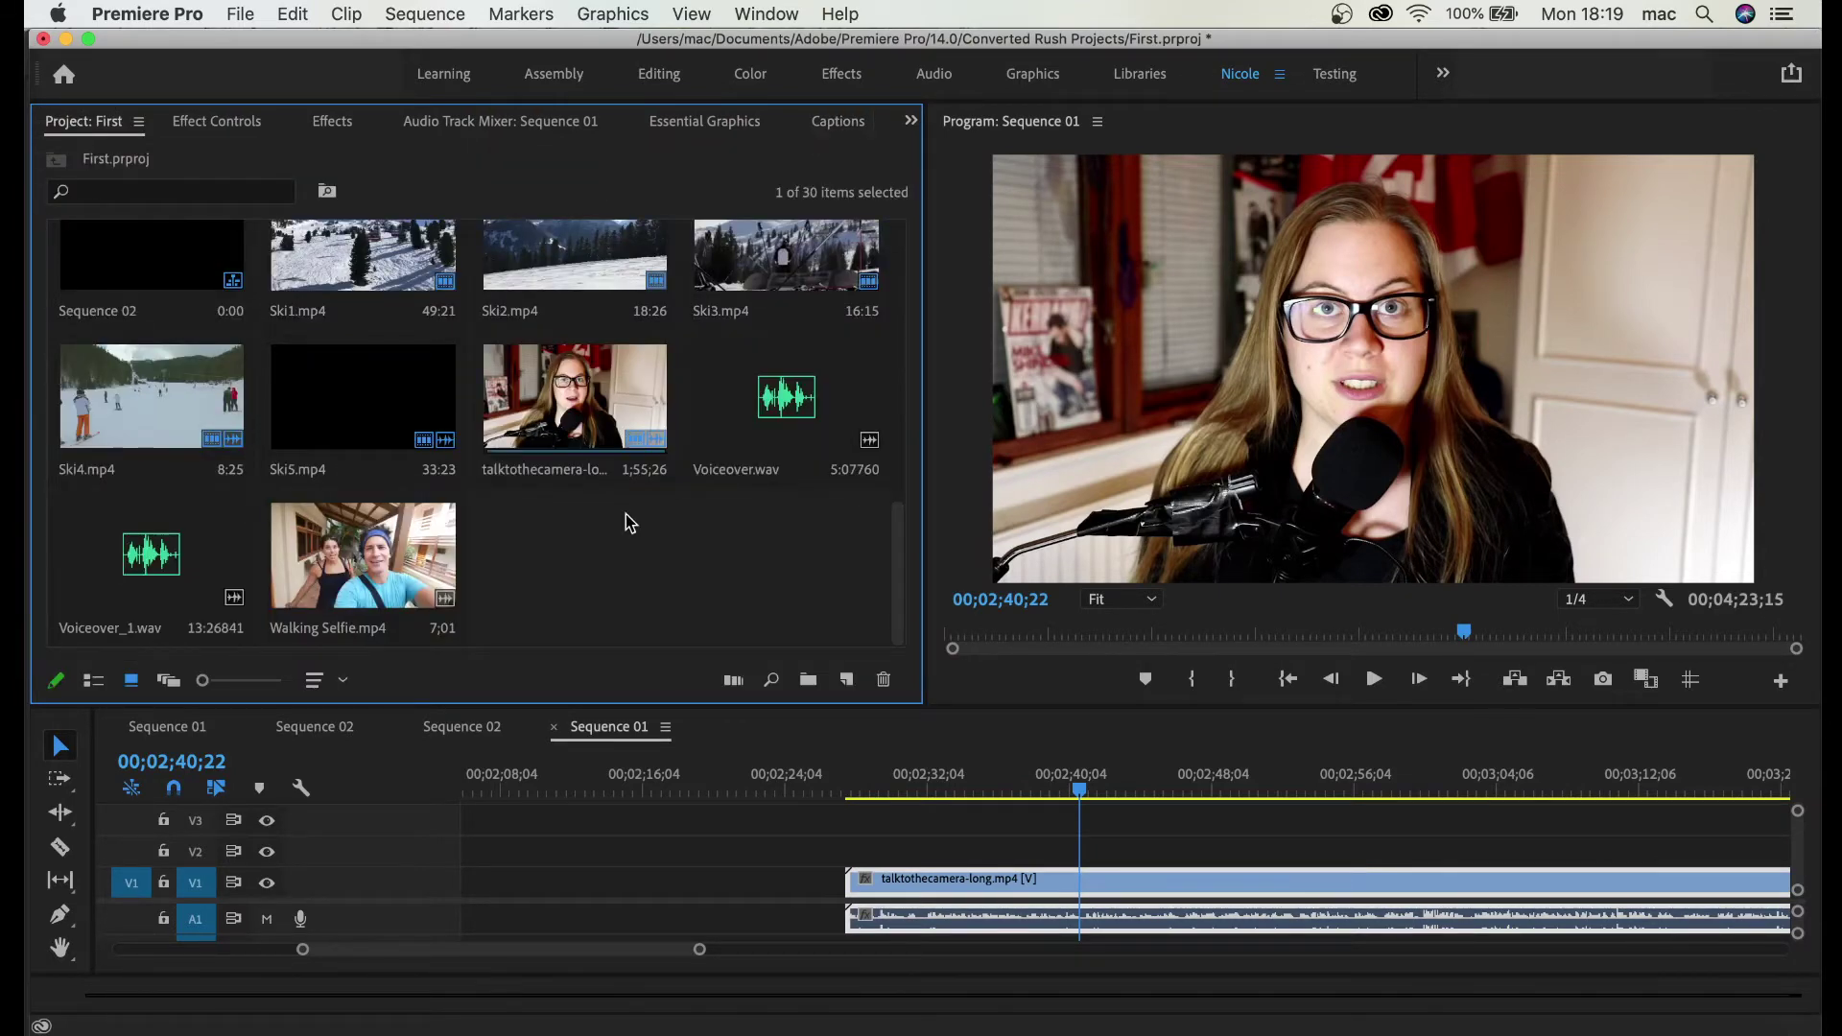
{"action": "scroll", "coordinate": [625, 516], "scroll_direction": "up", "scroll_amount": 10}
{"action": "scroll", "coordinate": [95, 425], "scroll_direction": "down", "scroll_amount": 2}
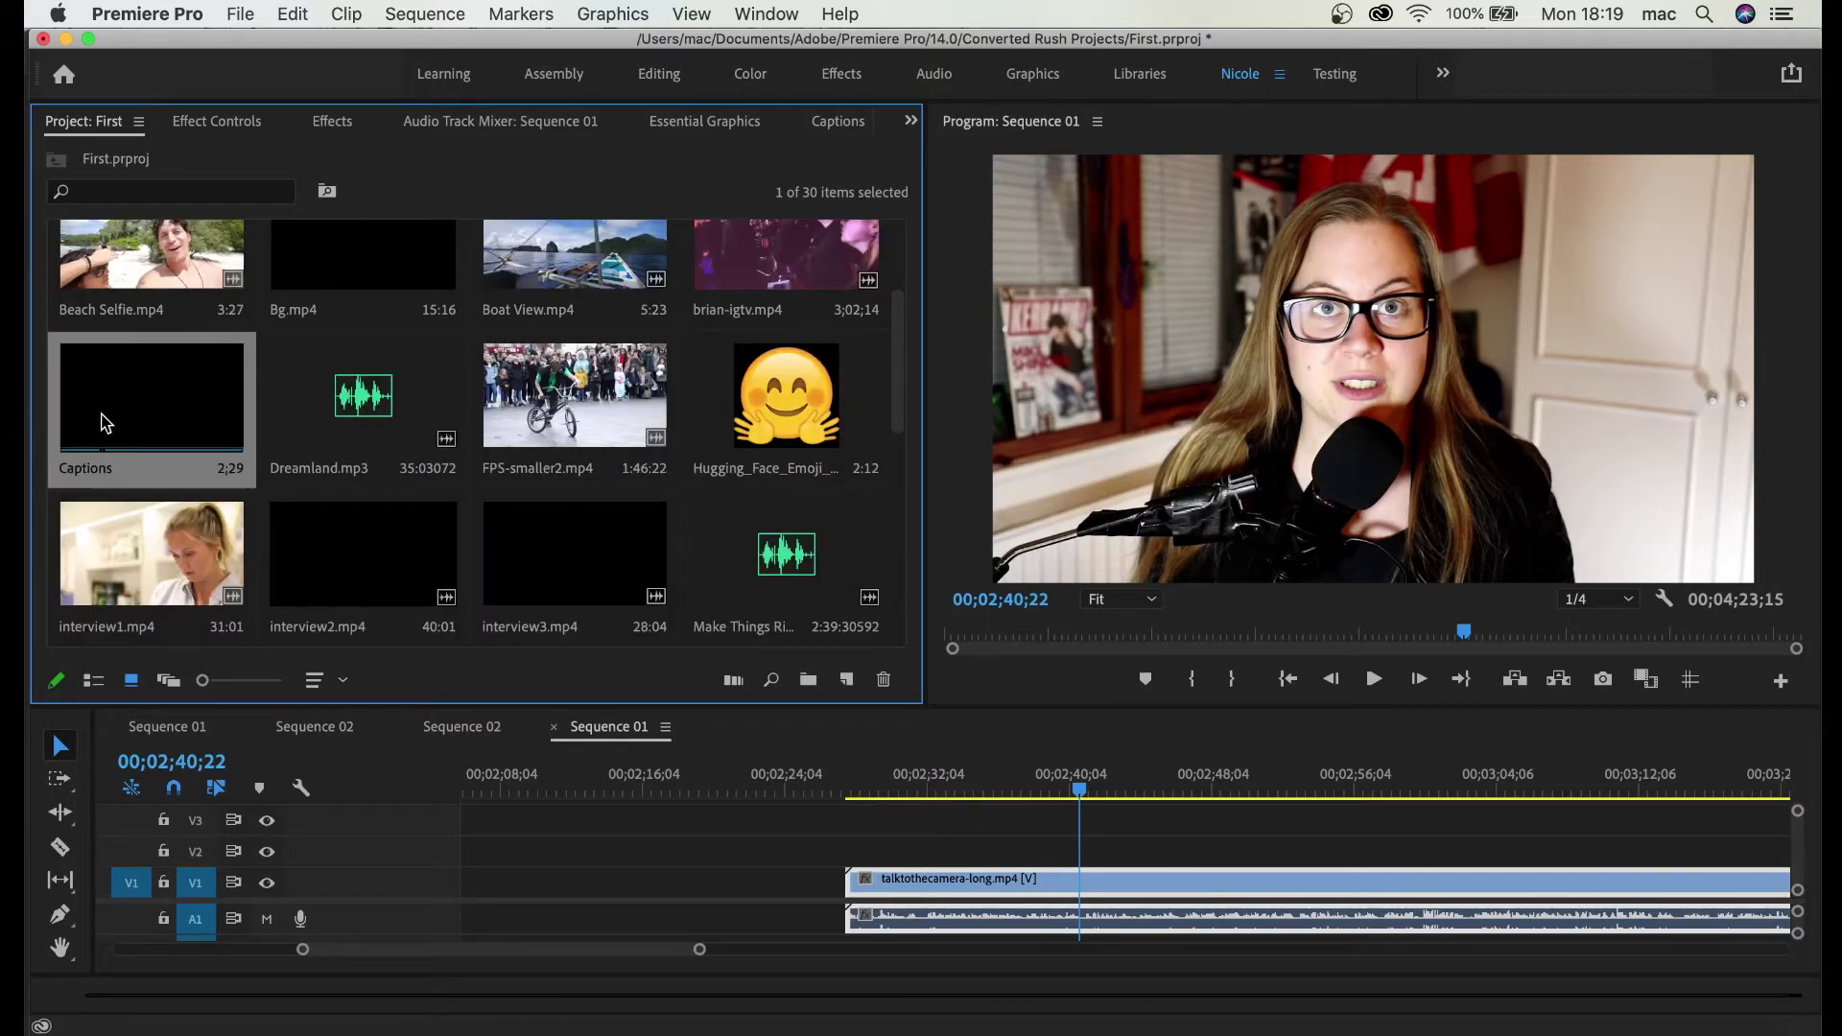
{"action": "left_click_drag", "start_coordinate": [104, 407], "coordinate": [1084, 857]}
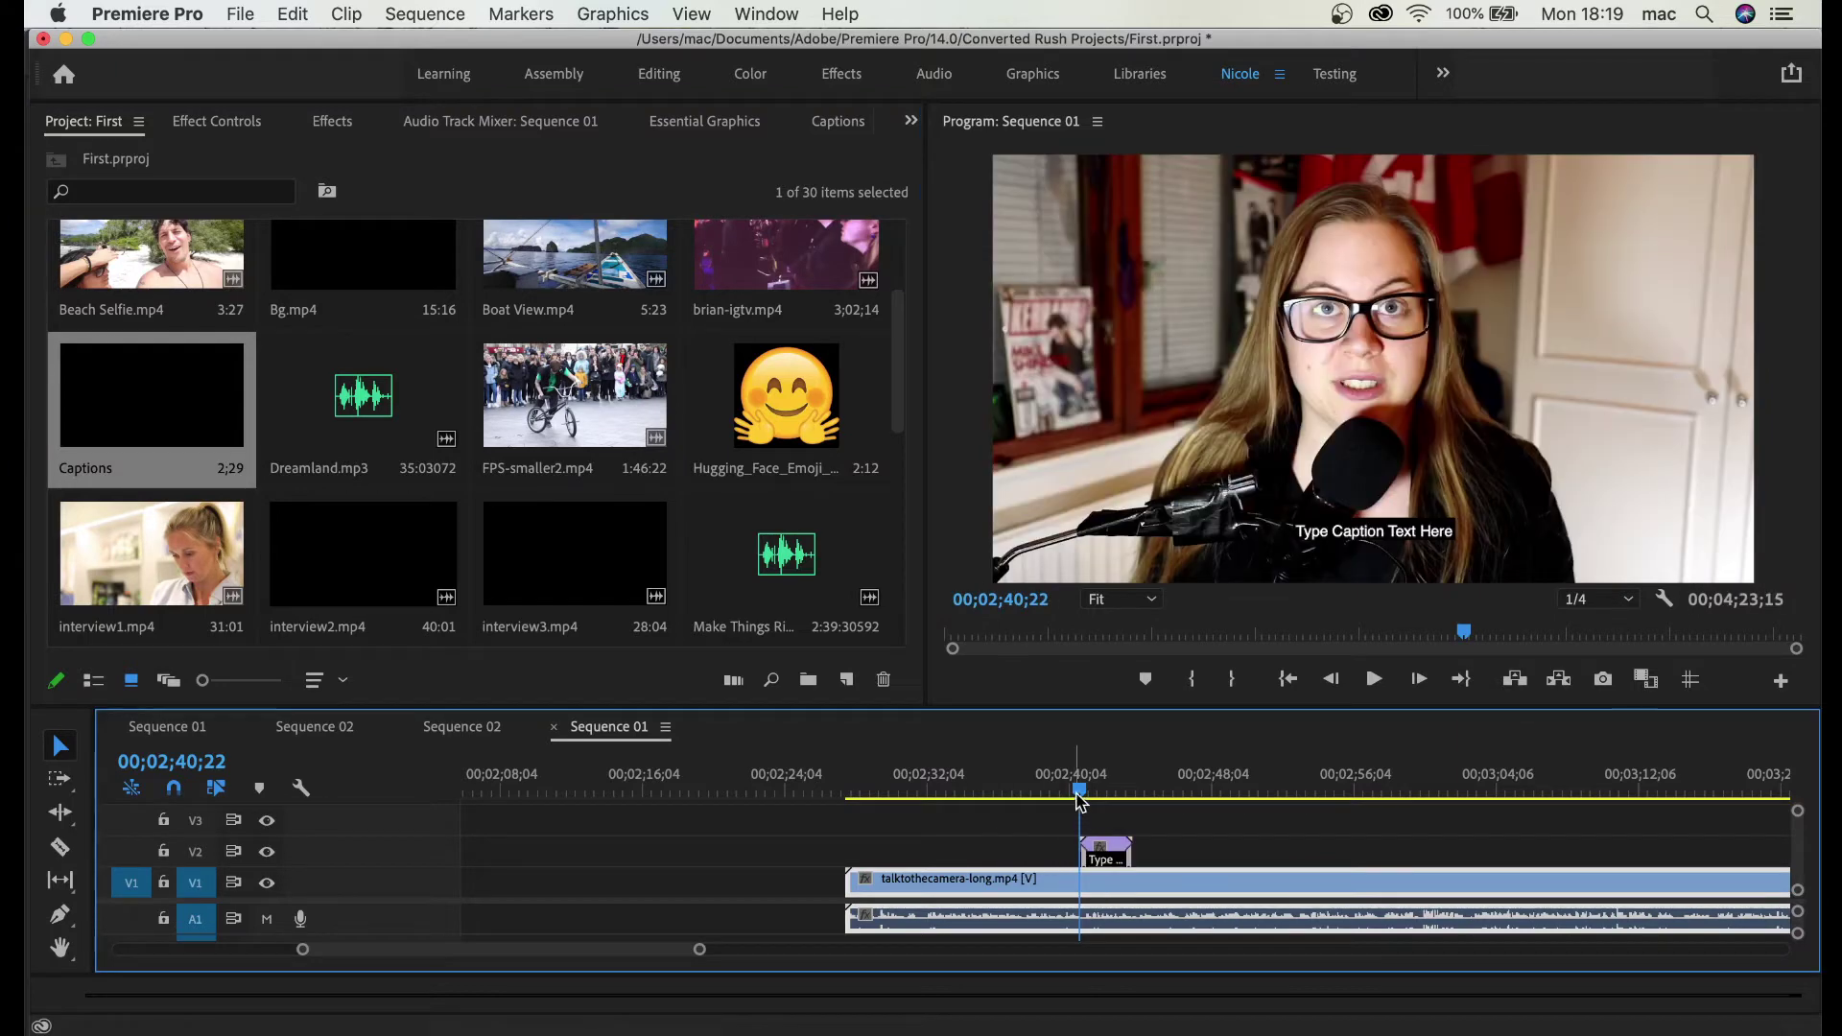
Step: Lengthen the Captions clip on V2 and show its placeholder caption in the caption editor
{"action": "scroll", "coordinate": [1186, 853], "scroll_direction": "down", "scroll_amount": 2}
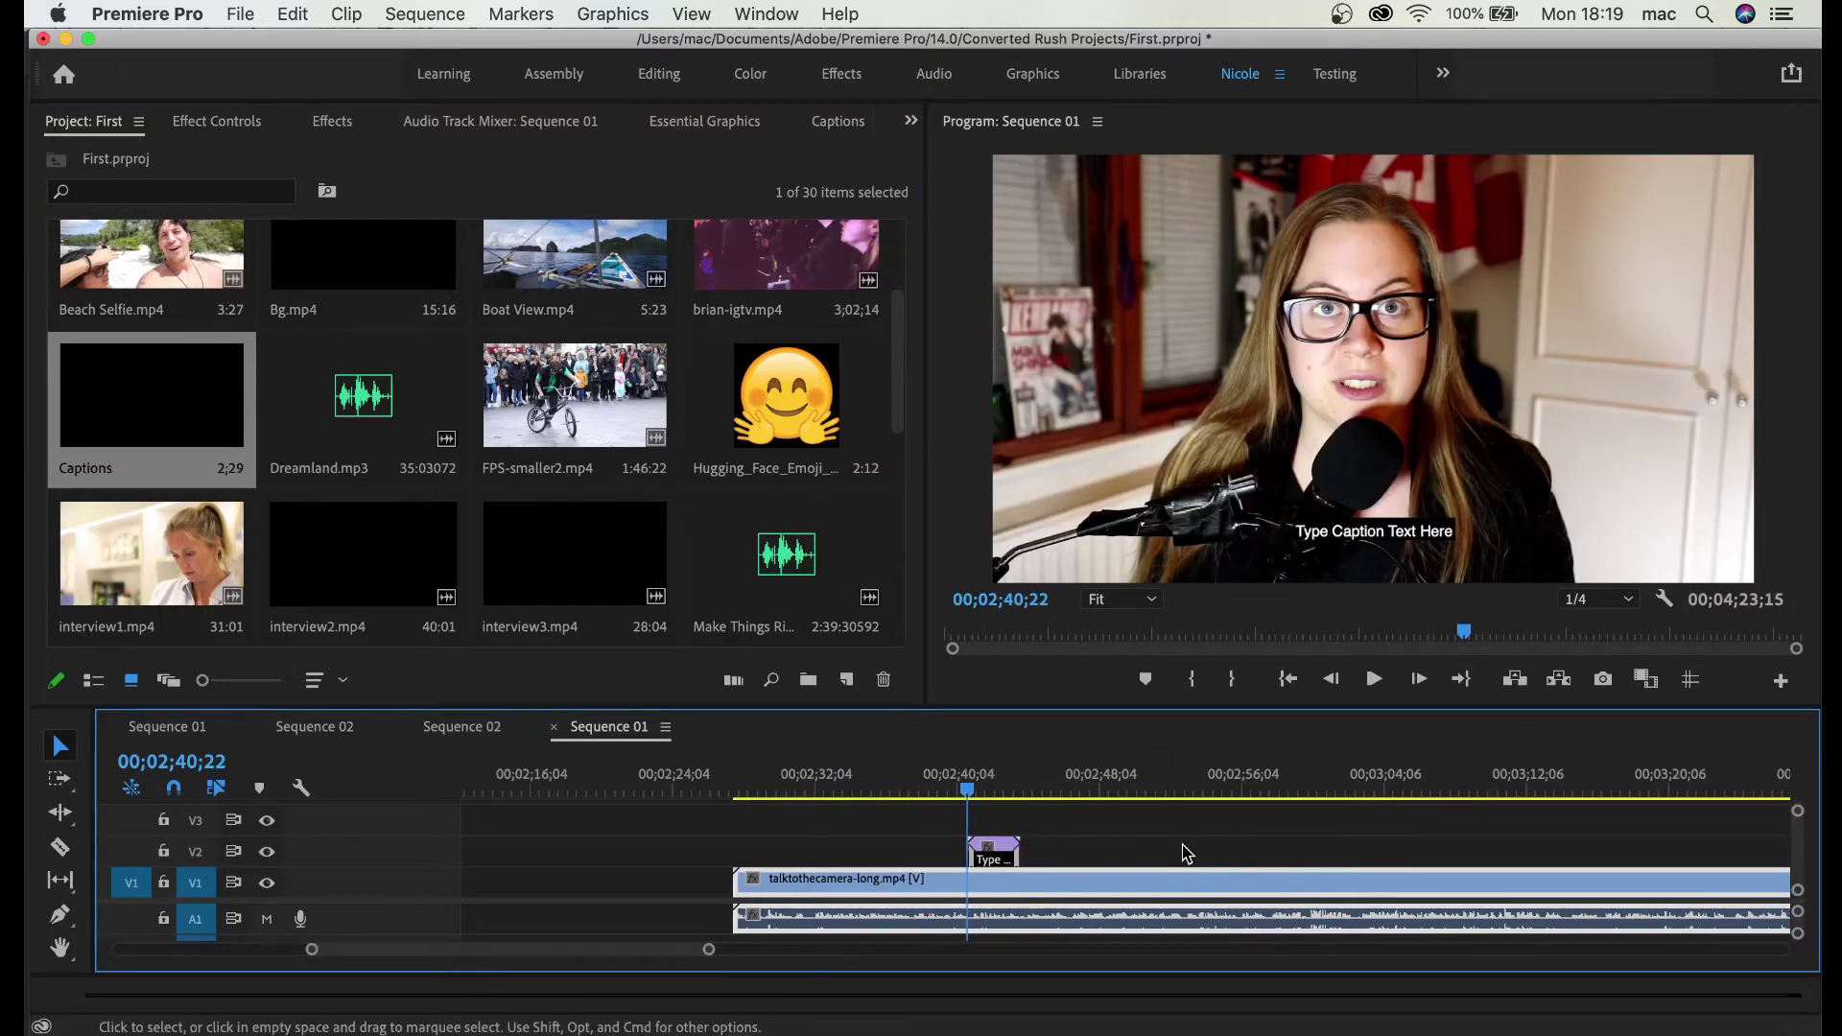
{"action": "key", "text": "shift+6"}
{"action": "left_click_drag", "start_coordinate": [1017, 851], "coordinate": [1513, 849]}
{"action": "scroll", "coordinate": [869, 825], "scroll_direction": "down", "scroll_amount": 6}
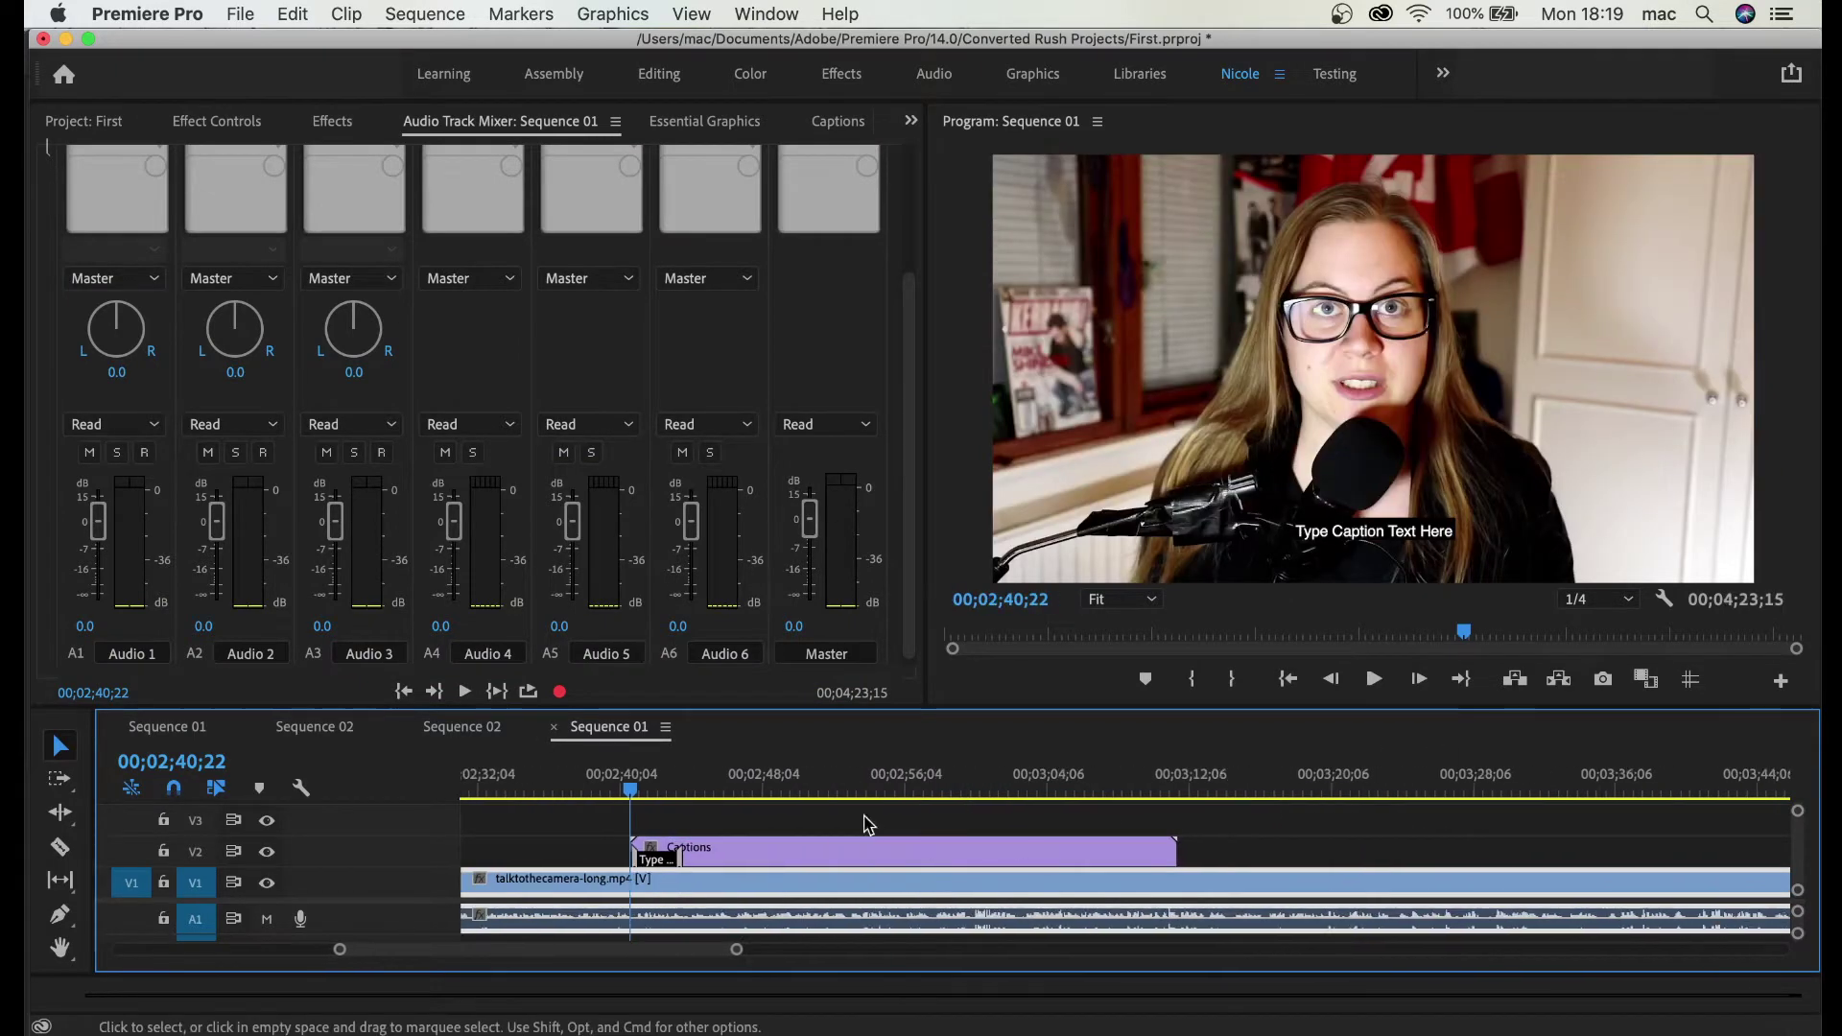
{"action": "left_click_drag", "start_coordinate": [637, 794], "coordinate": [653, 795]}
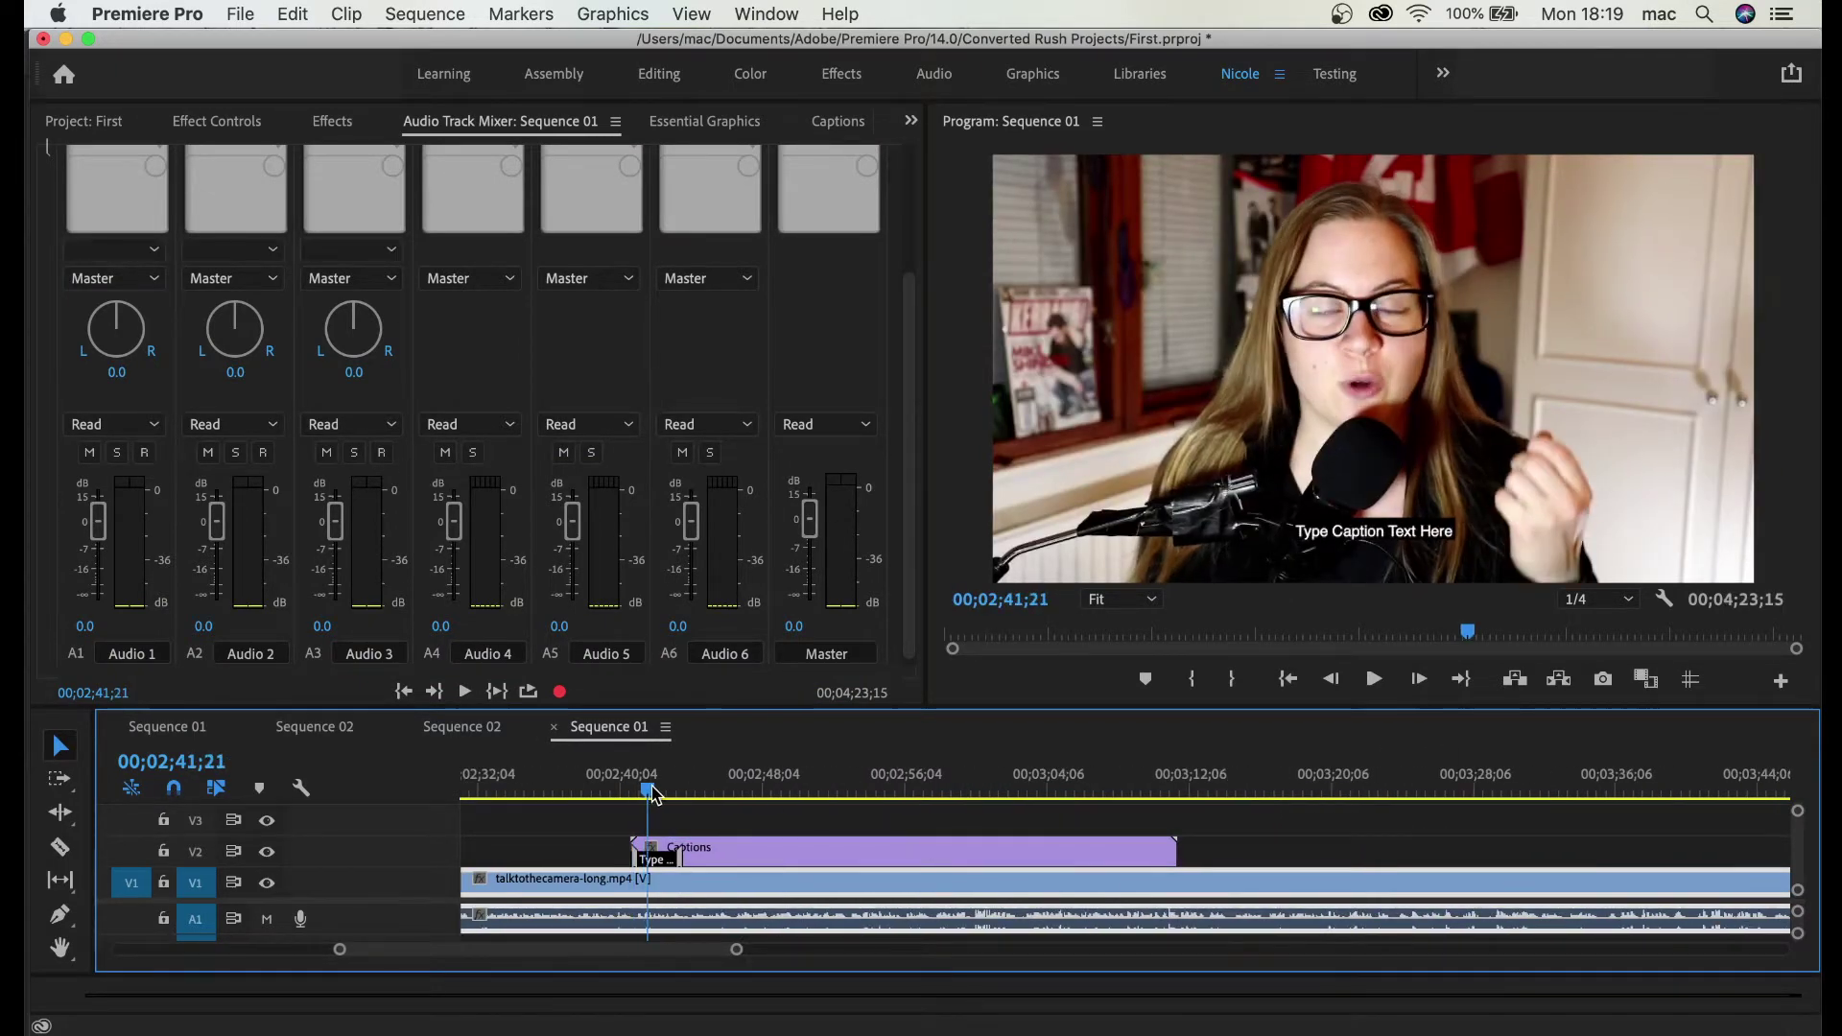
{"action": "left_click", "coordinate": [661, 852]}
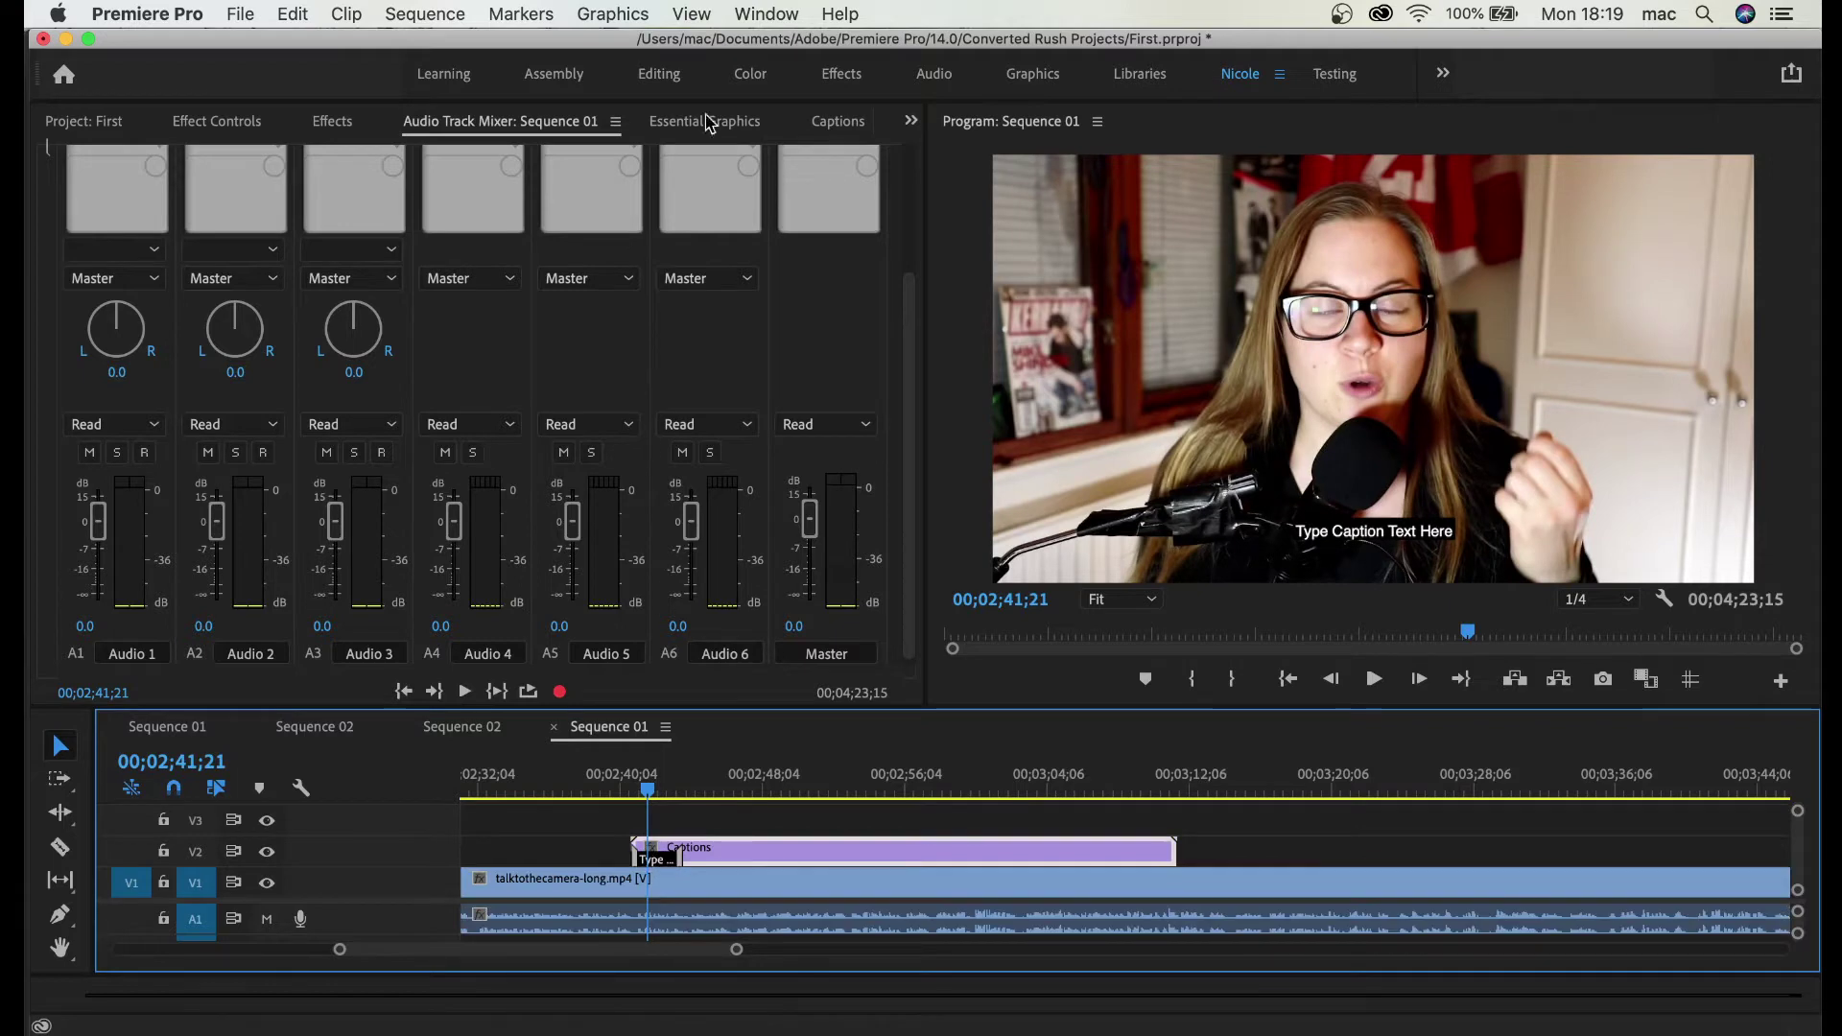
{"action": "left_click", "coordinate": [839, 123]}
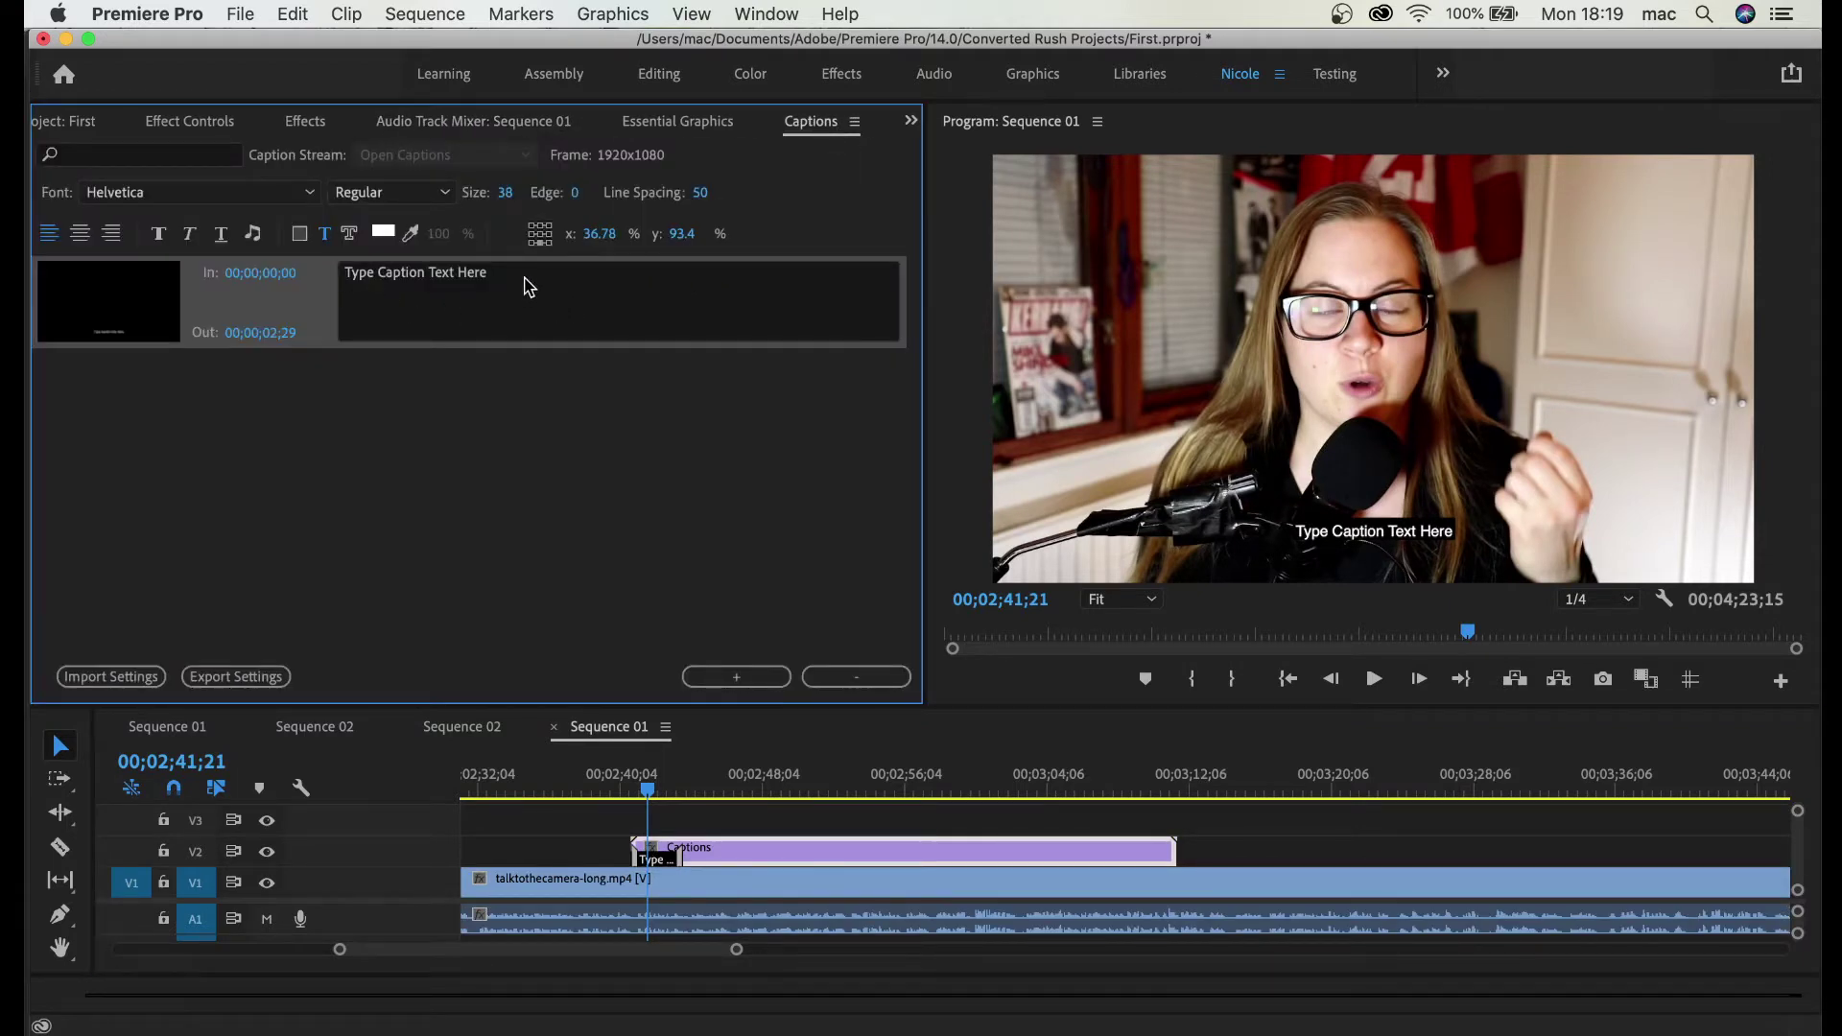
{"action": "left_click", "coordinate": [631, 781]}
Step: Replace the placeholder caption with 'This course is for every single business.'
{"action": "key", "text": "space"}
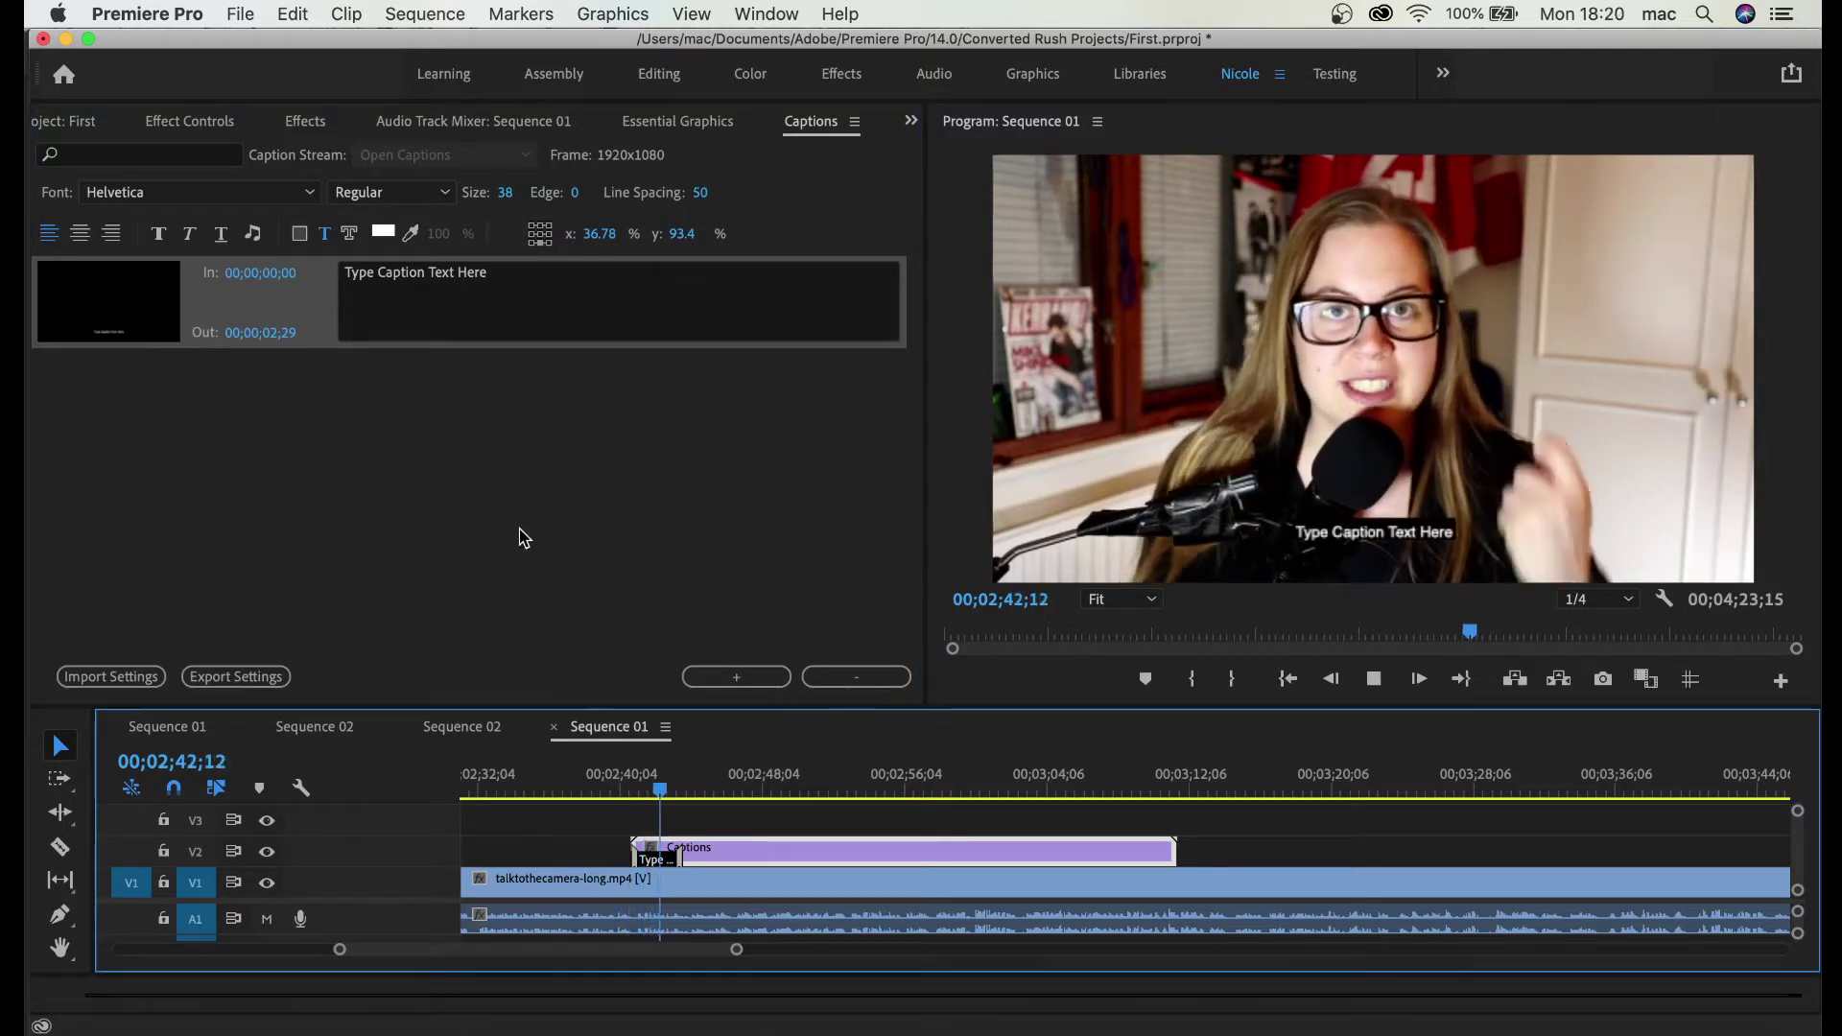
{"action": "left_click", "coordinate": [482, 288]}
{"action": "key", "text": "super+a"}
{"action": "type", "text": "Th"}
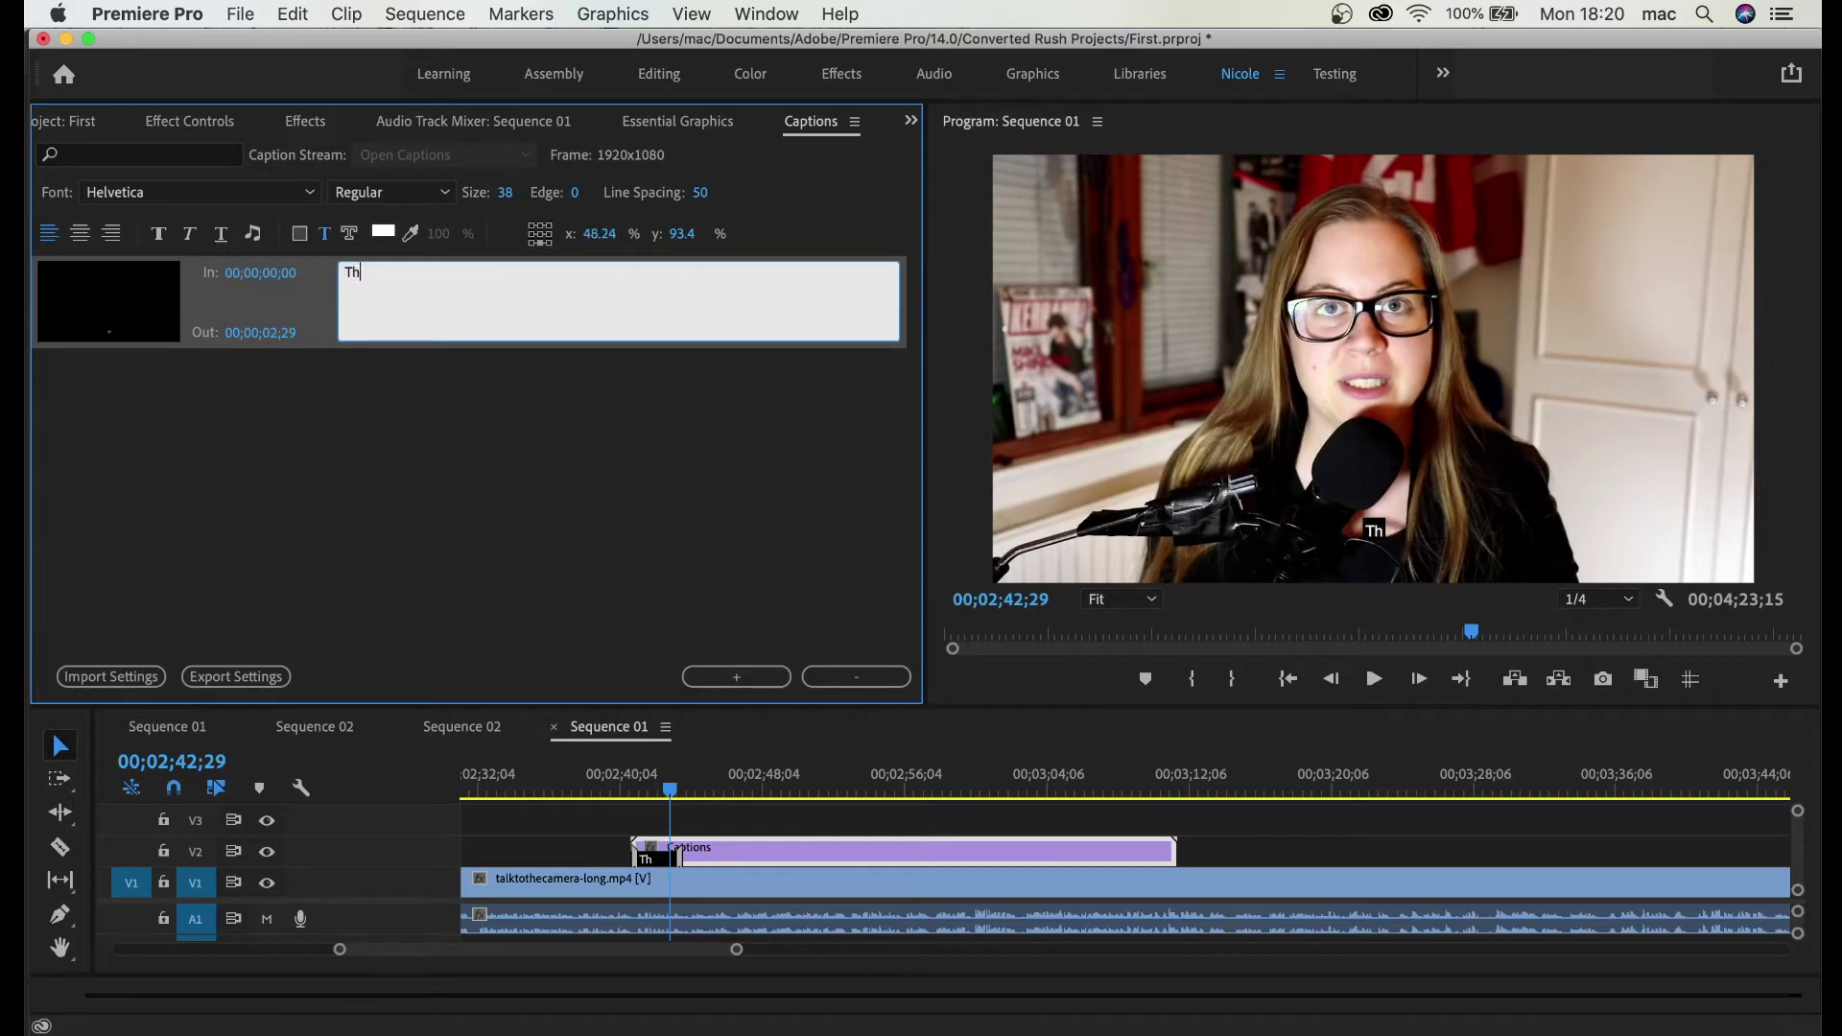
{"action": "type", "text": "is course is f"}
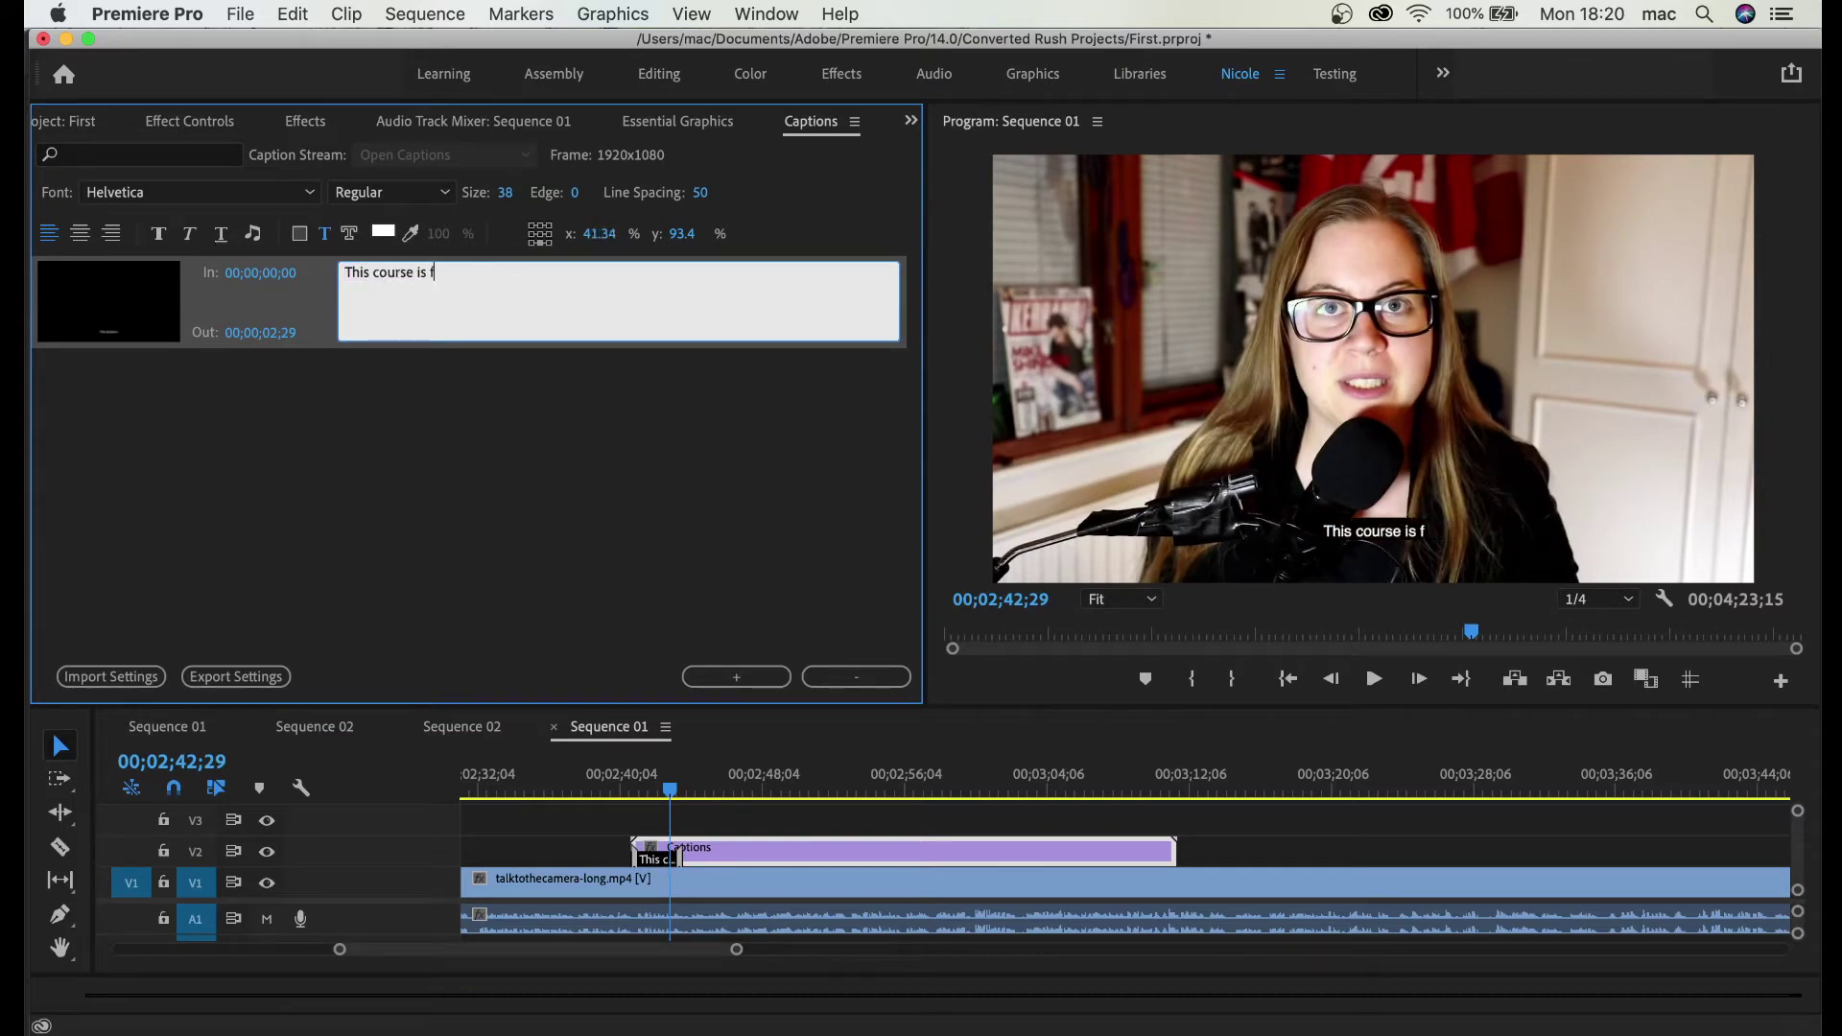
{"action": "type", "text": "or every single b"}
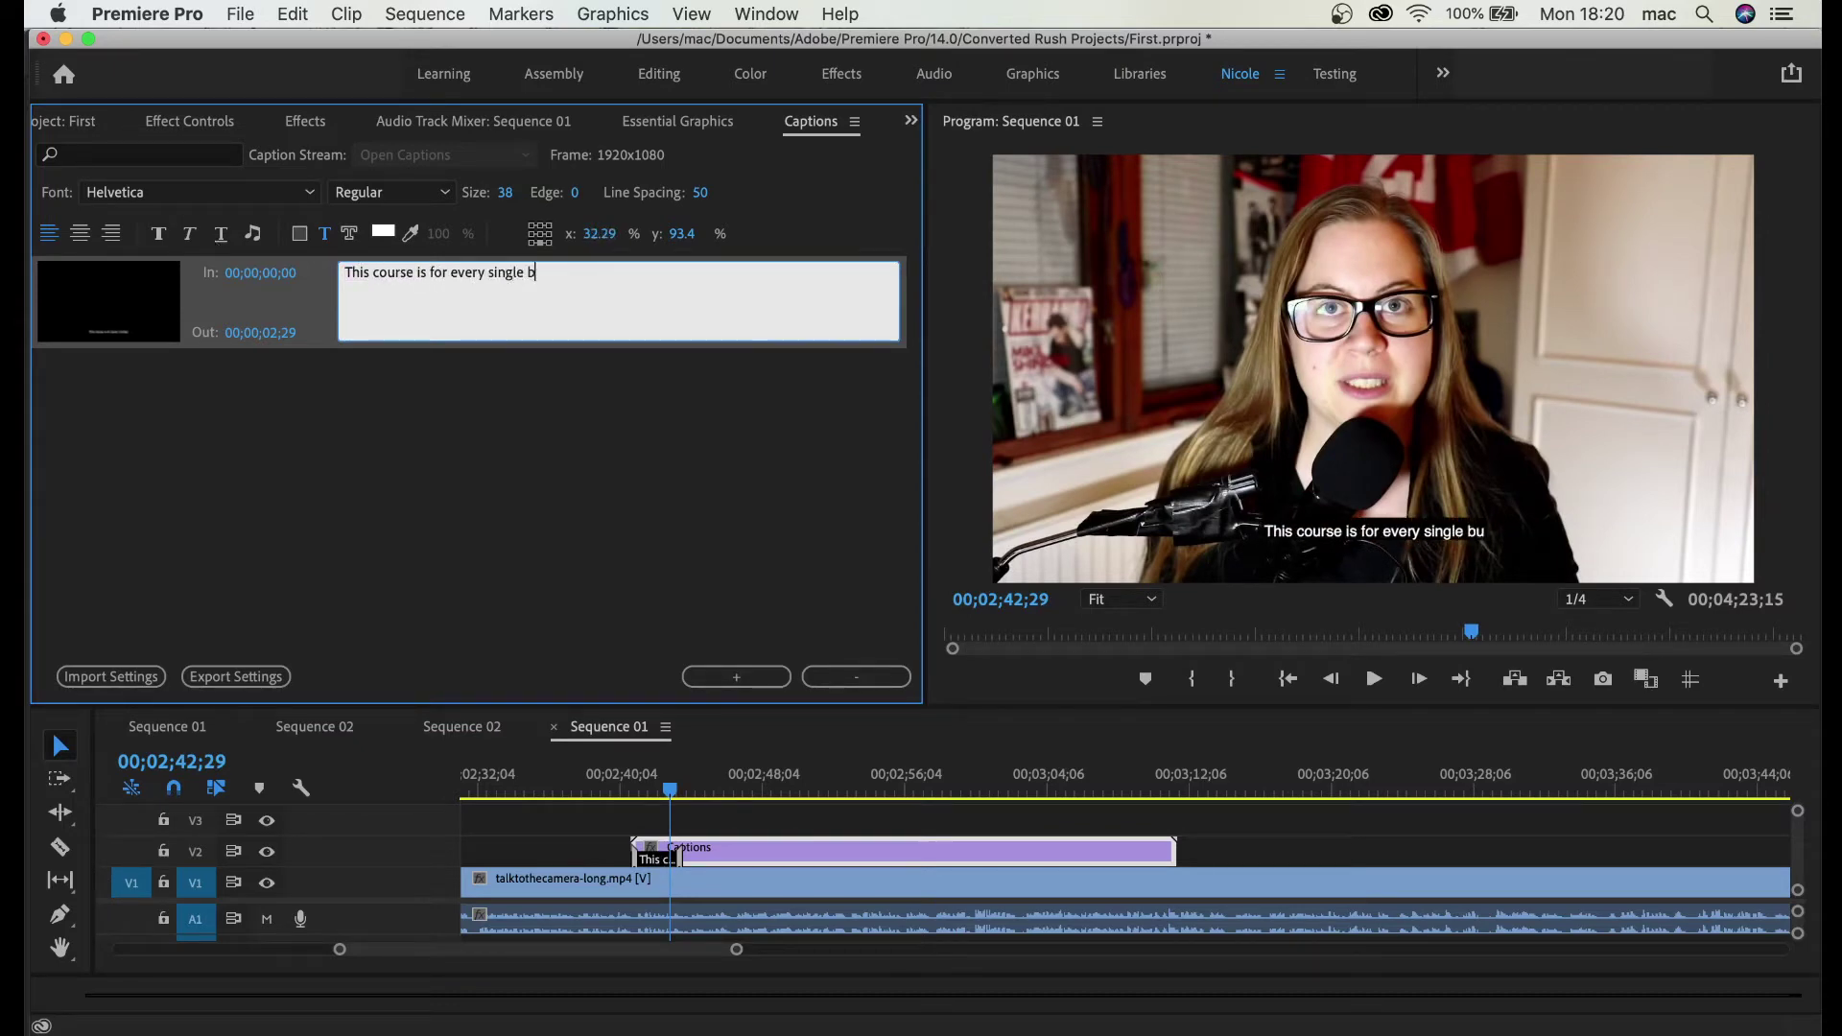
{"action": "type", "text": "usiness."}
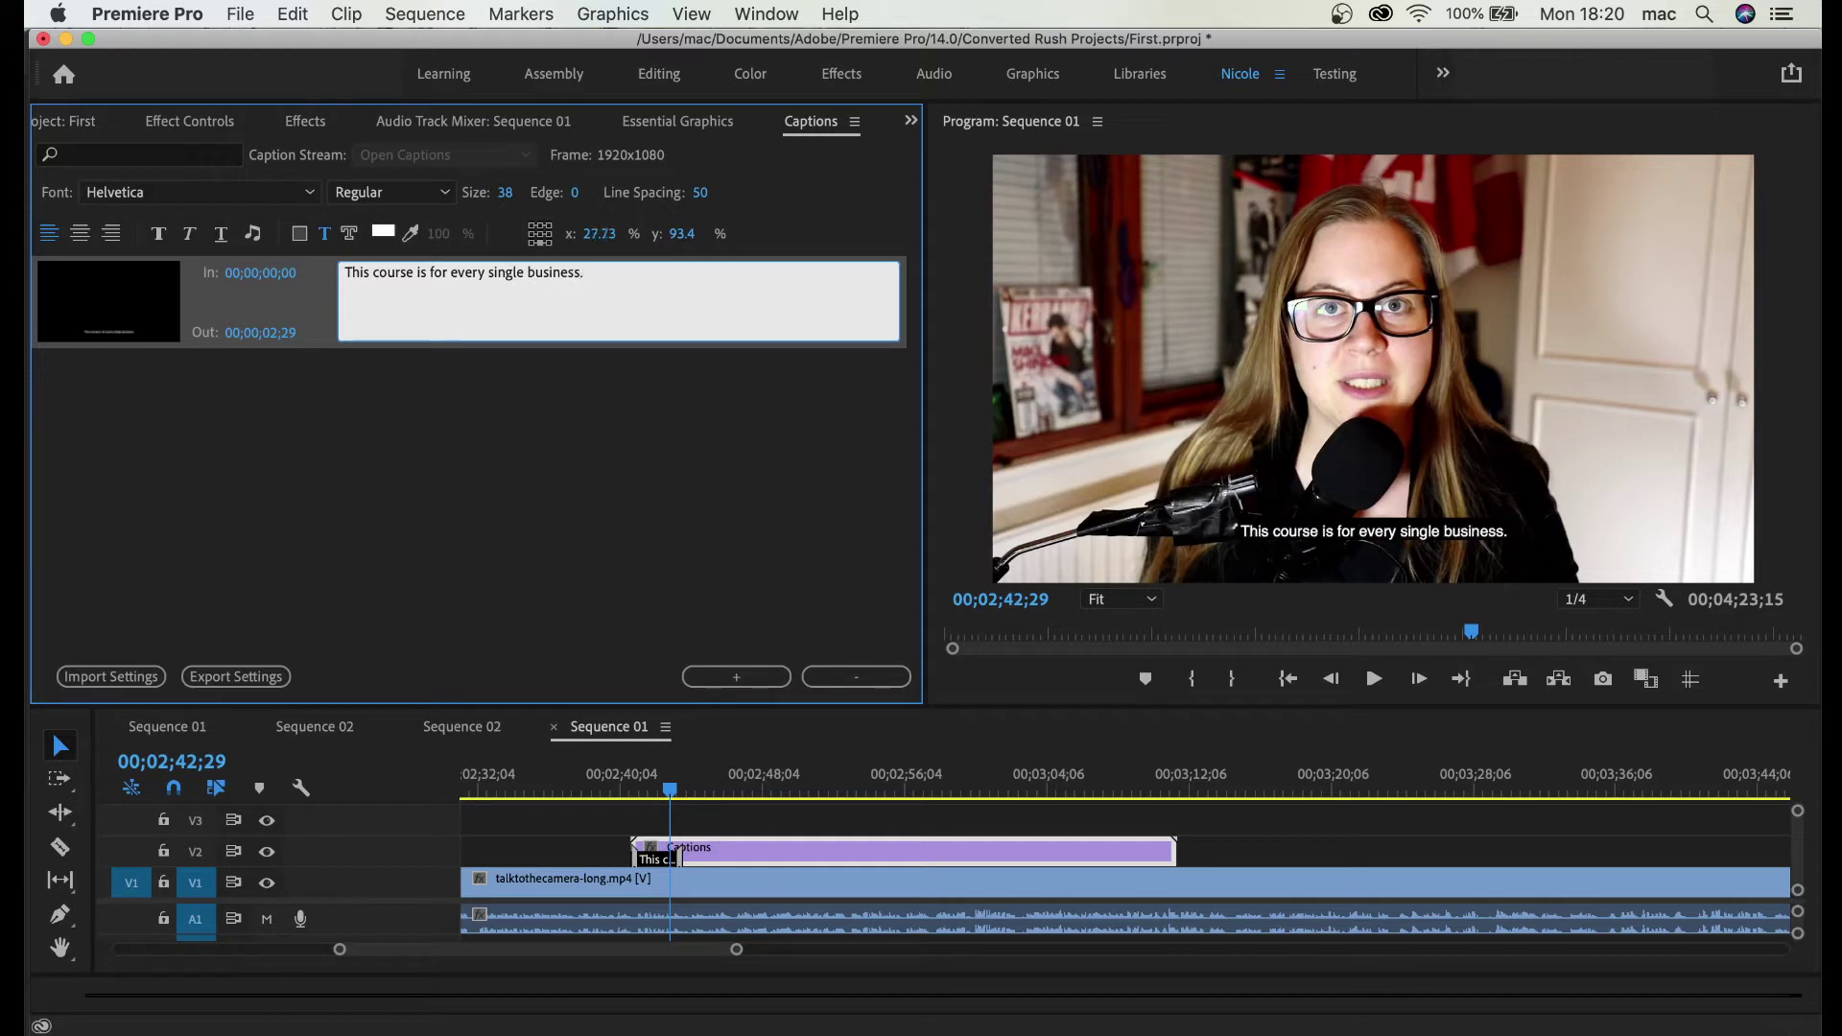
Step: Zoom in on the timeline, play the caption and lengthen it to last 3;12
{"action": "left_click", "coordinate": [658, 816]}
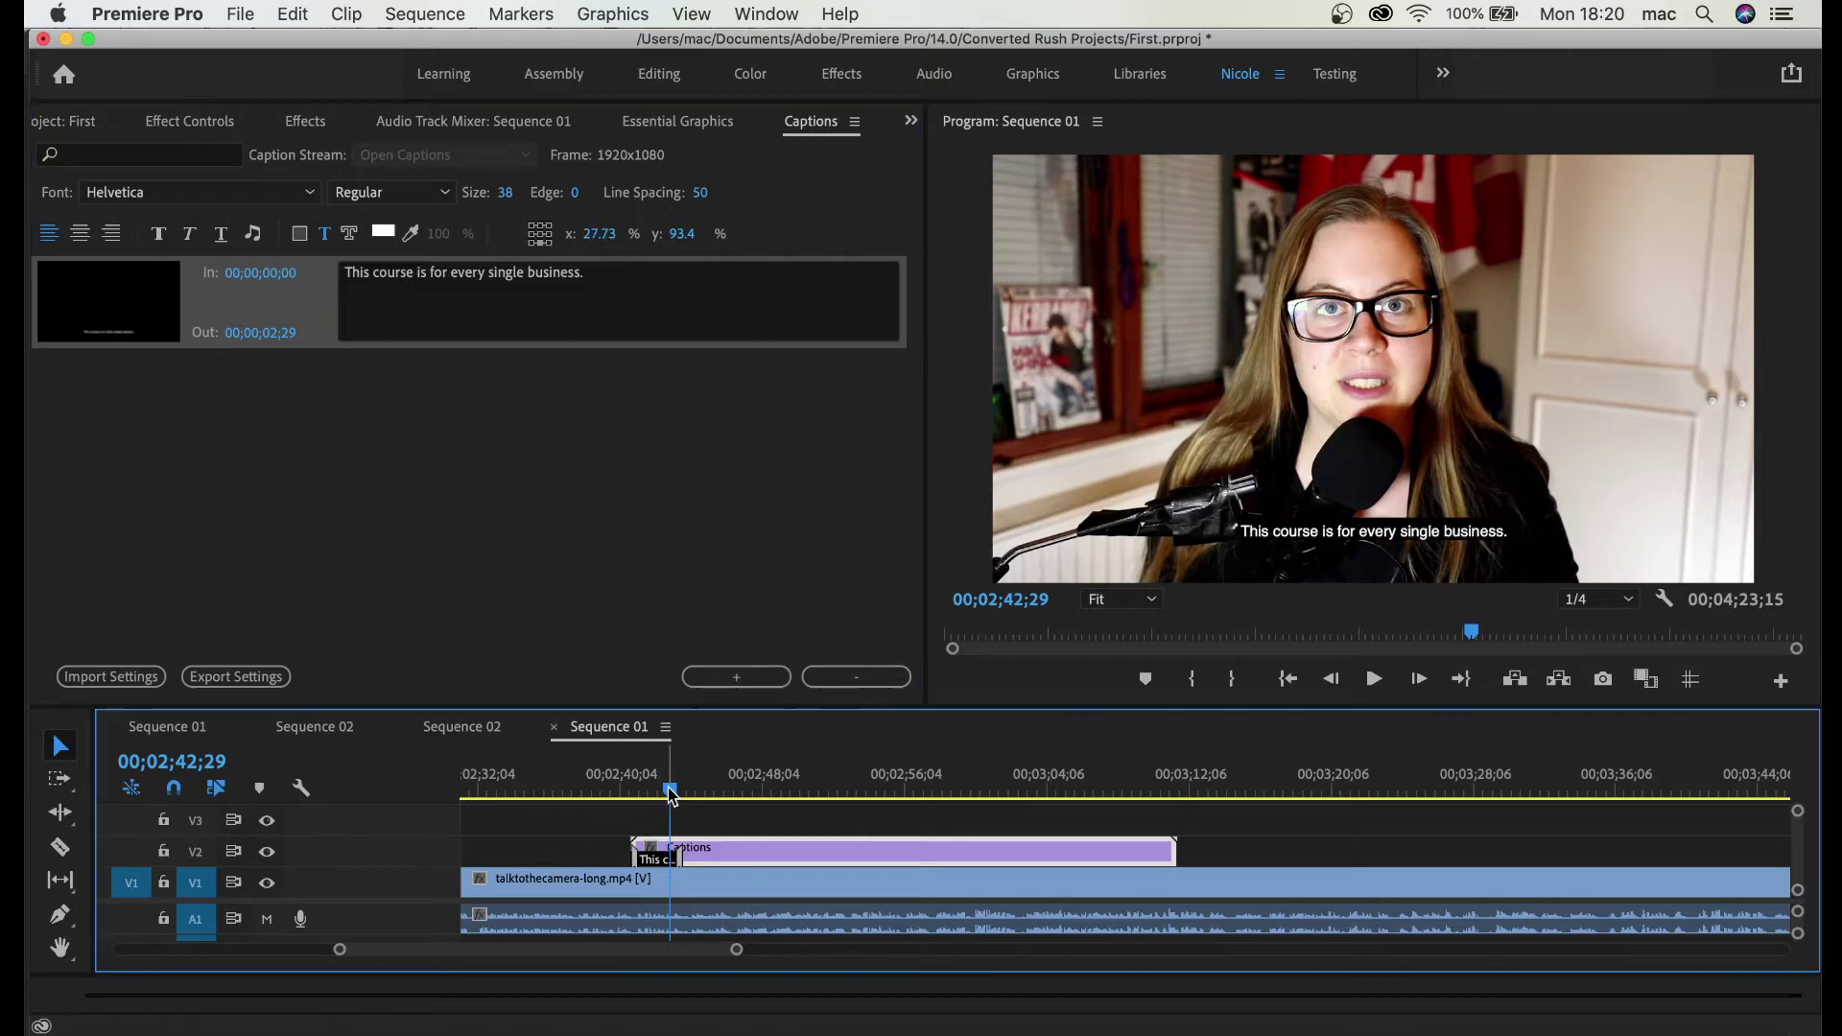
{"action": "key", "text": "="}
{"action": "key", "text": "="}
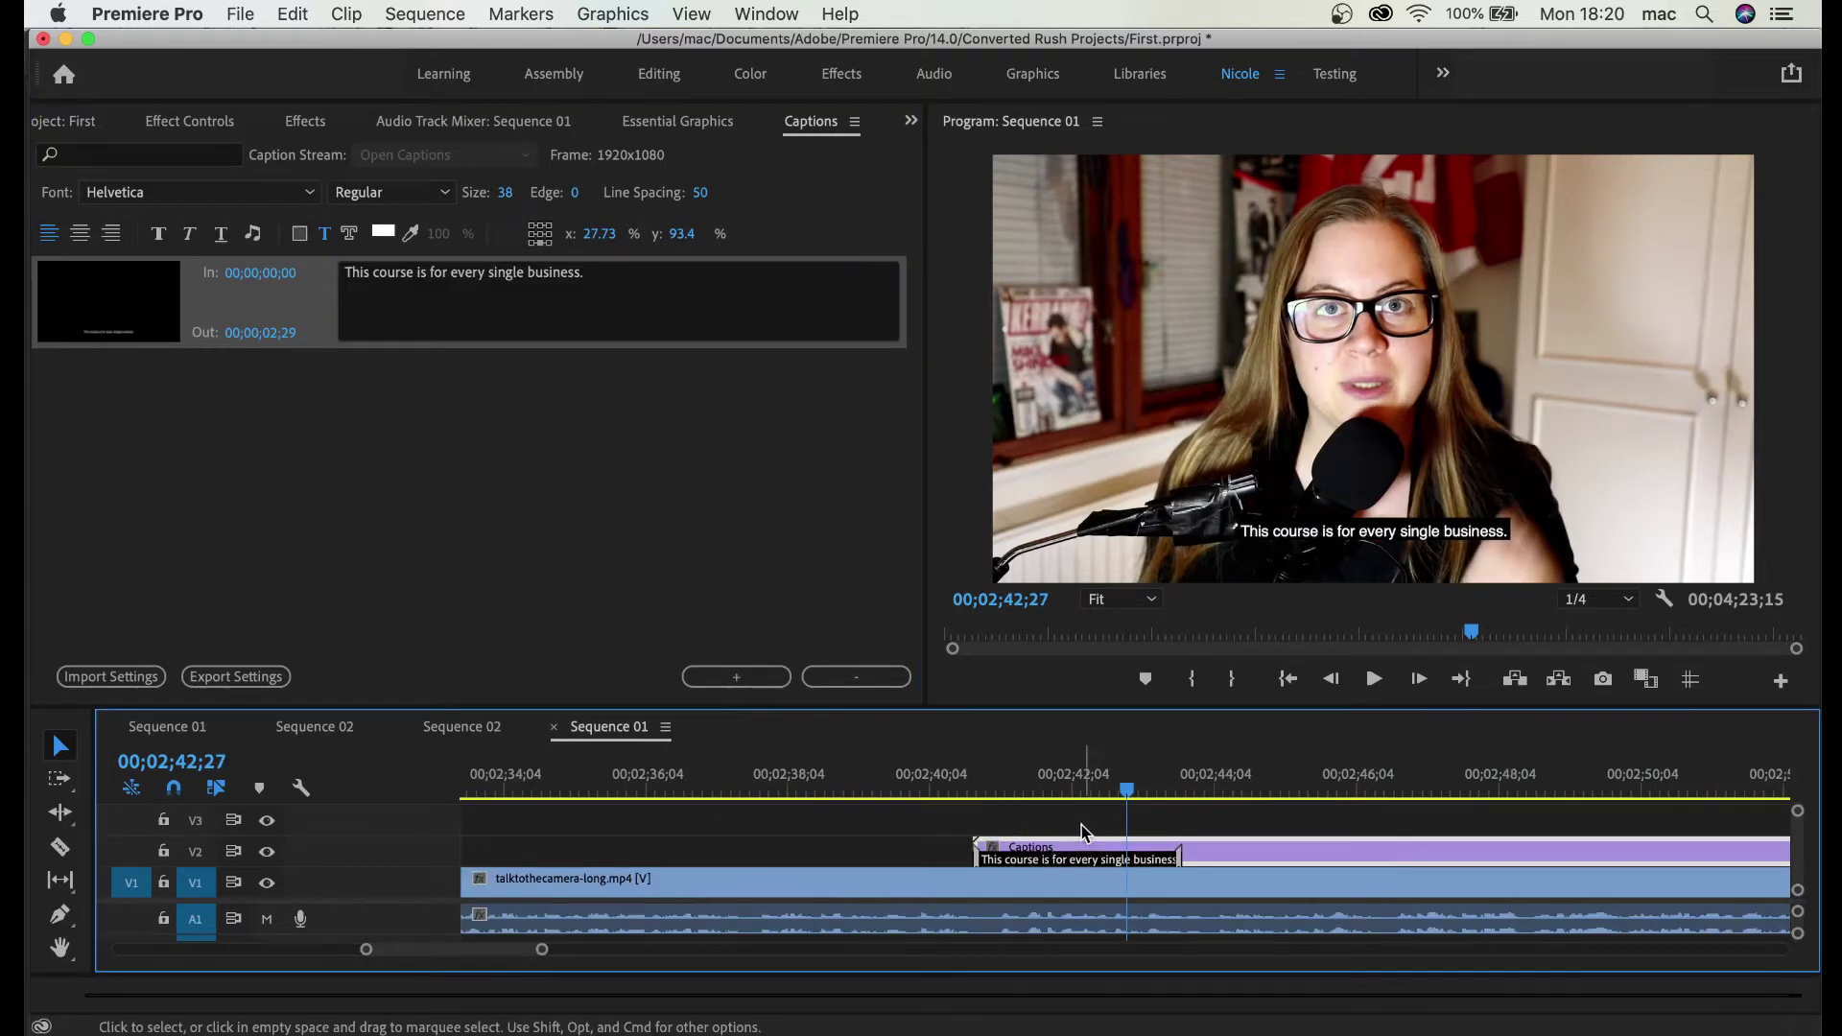
{"action": "left_click", "coordinate": [1123, 794]}
{"action": "key", "text": "space"}
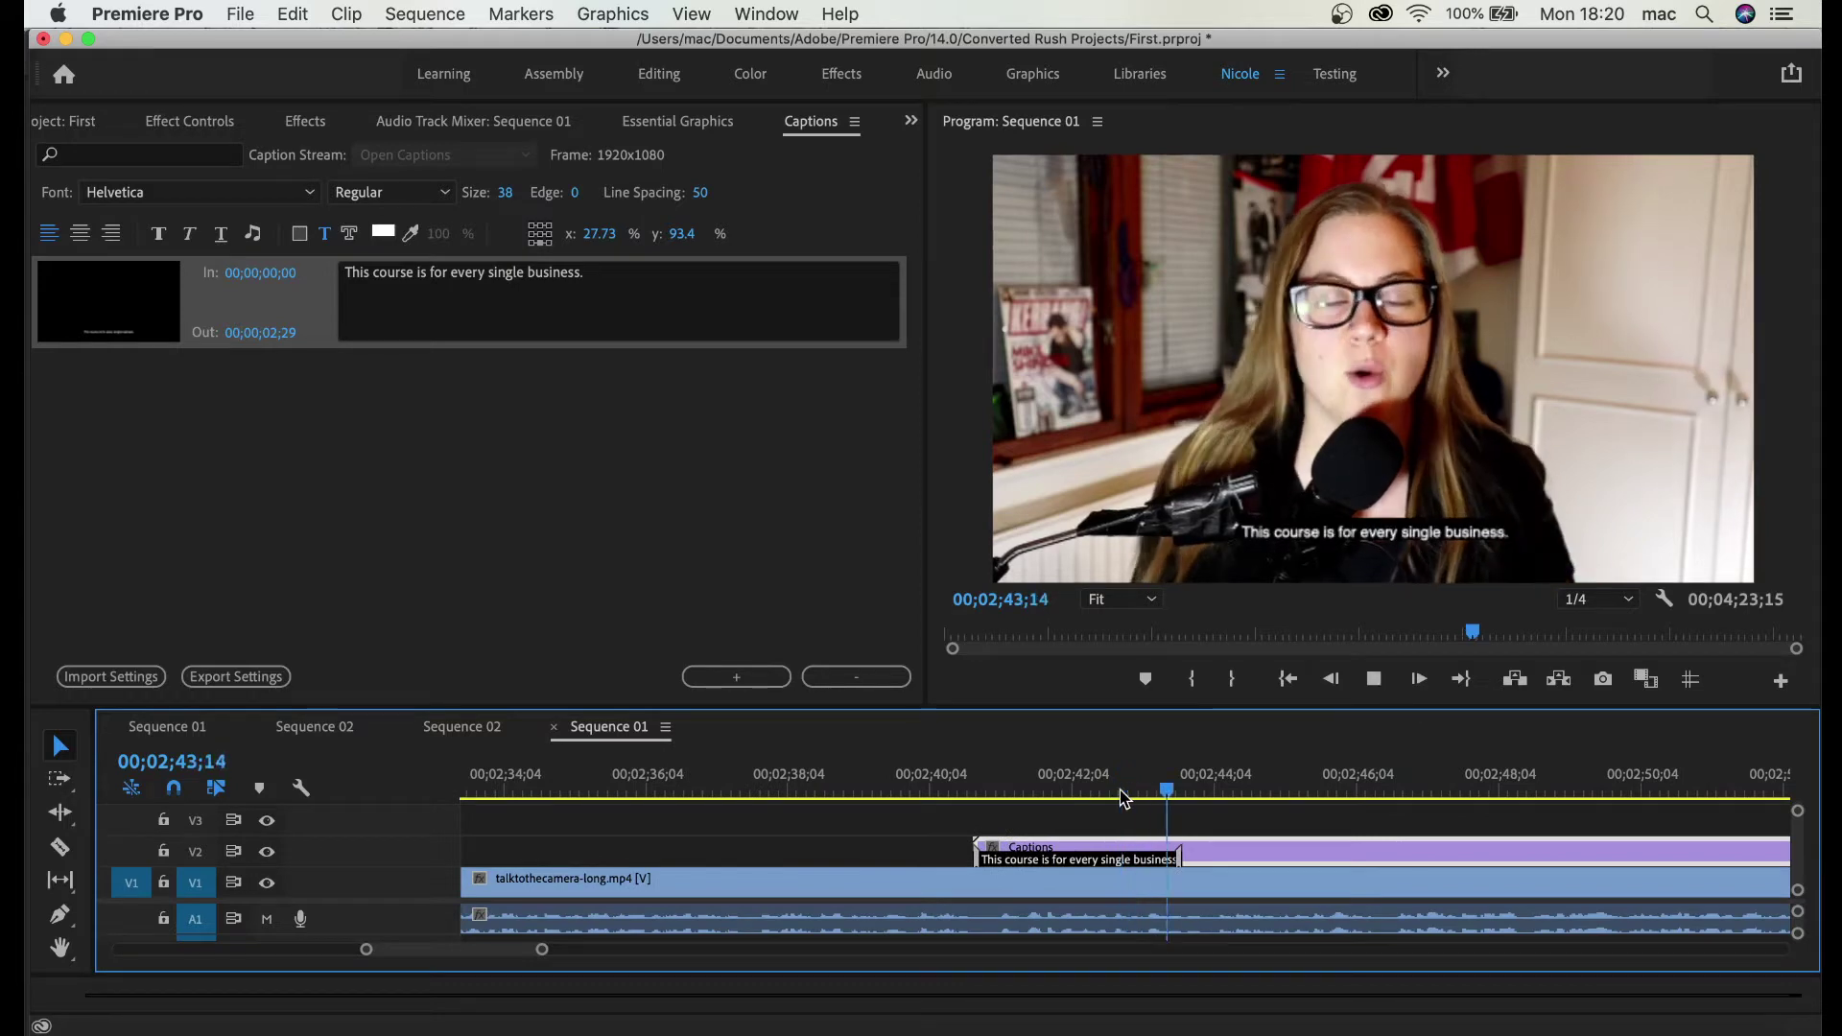
{"action": "key", "text": "space"}
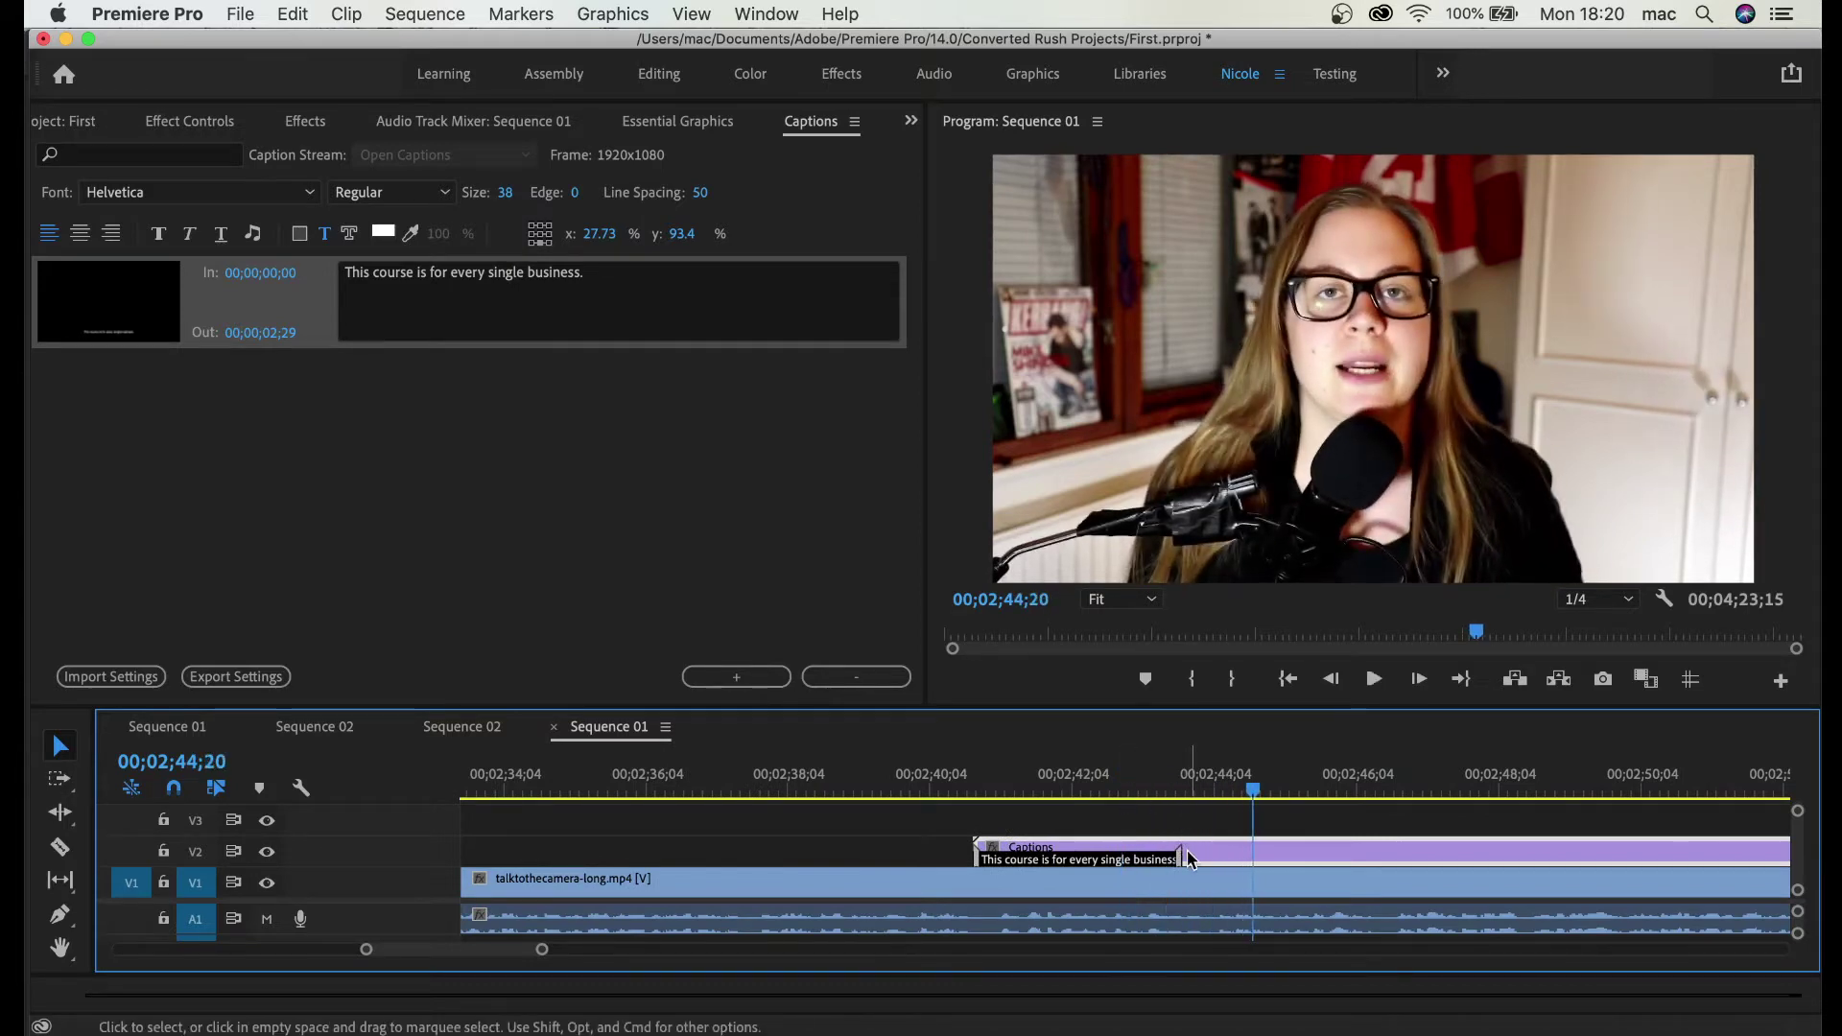
{"action": "left_click_drag", "start_coordinate": [1178, 852], "coordinate": [1211, 852]}
{"action": "left_click", "coordinate": [1200, 775]}
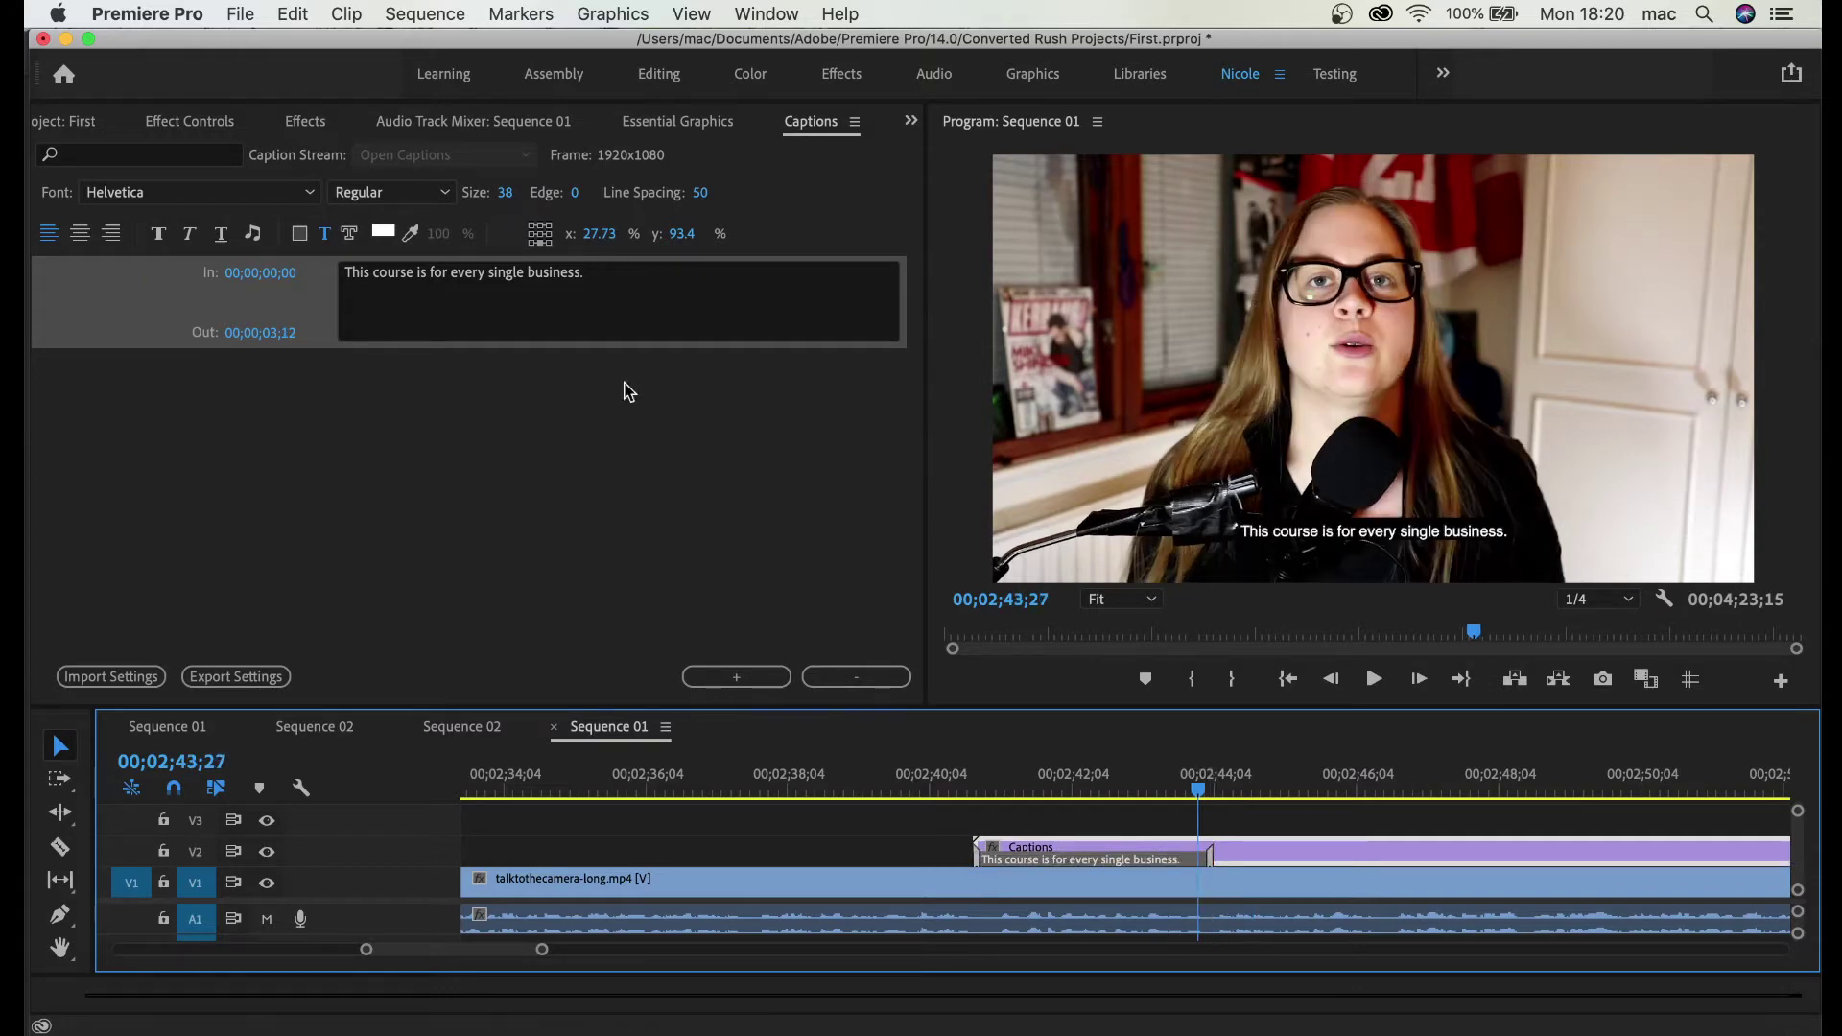
Step: Correct the caption to 'This course is for every single business owner.' and replay it
{"action": "left_click", "coordinate": [607, 278]}
{"action": "key", "text": "BackSpace"}
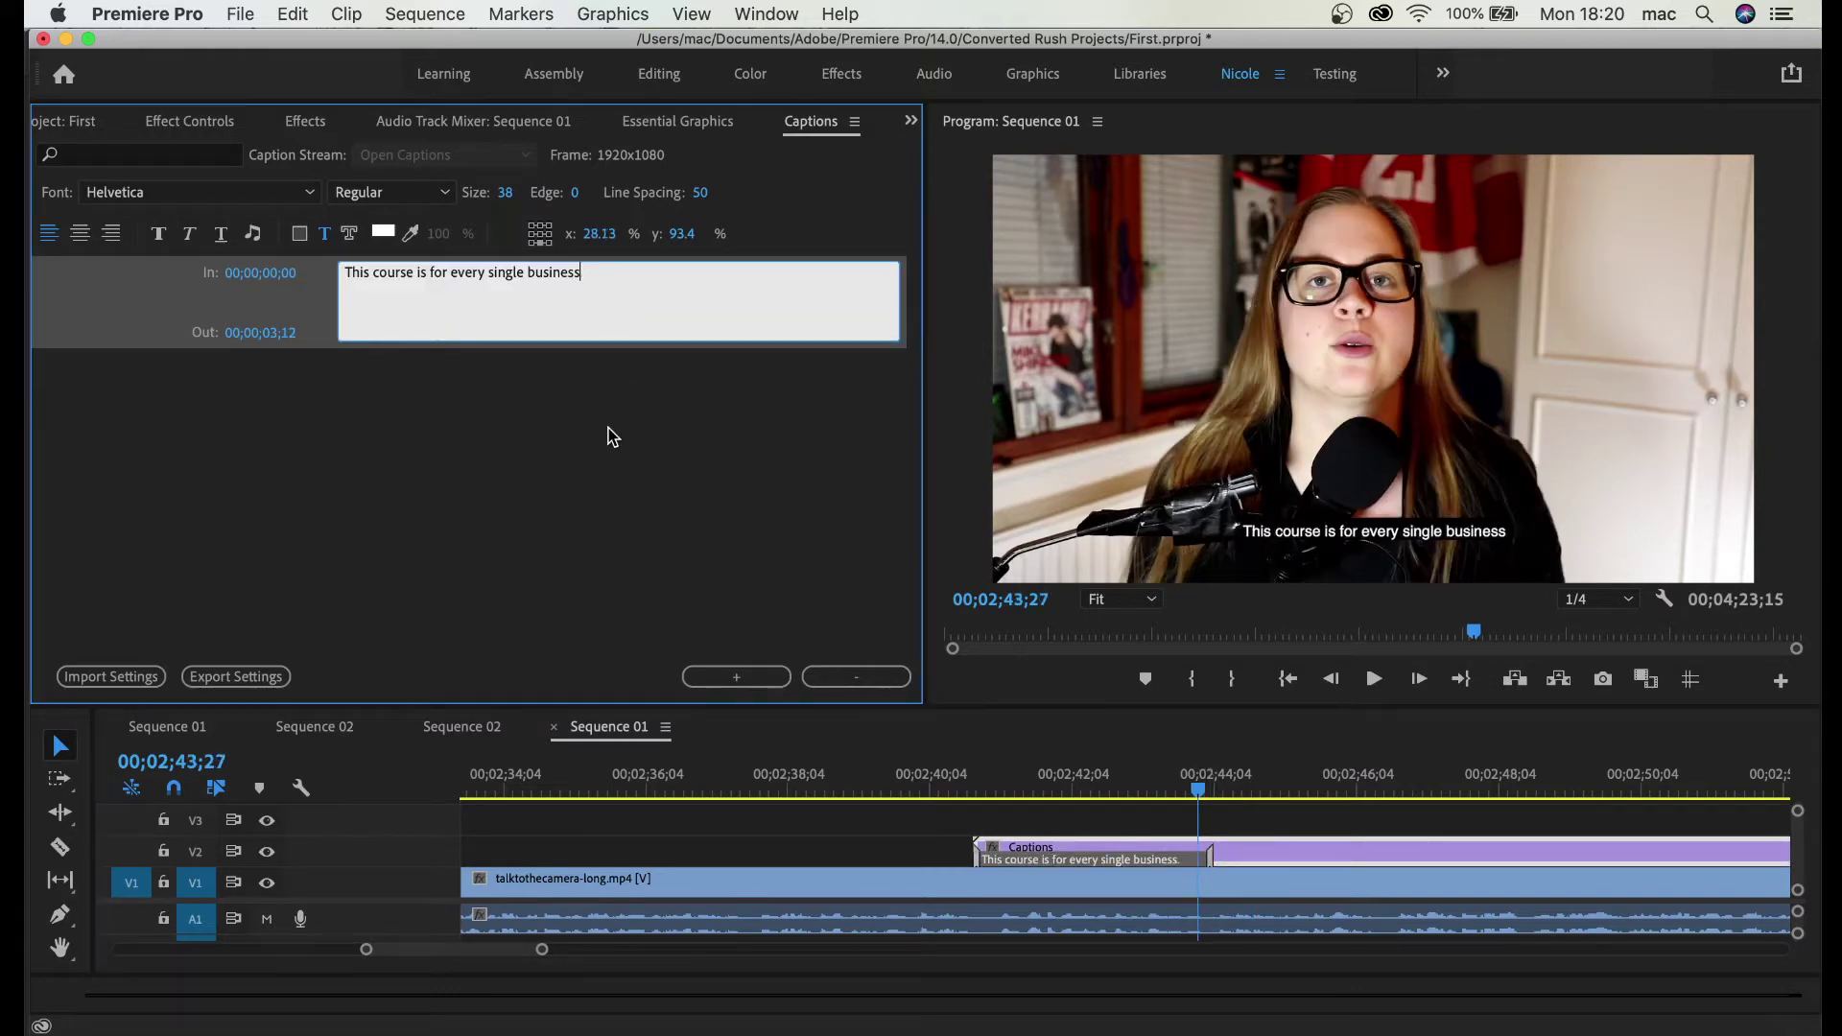
{"action": "type", "text": "owner."}
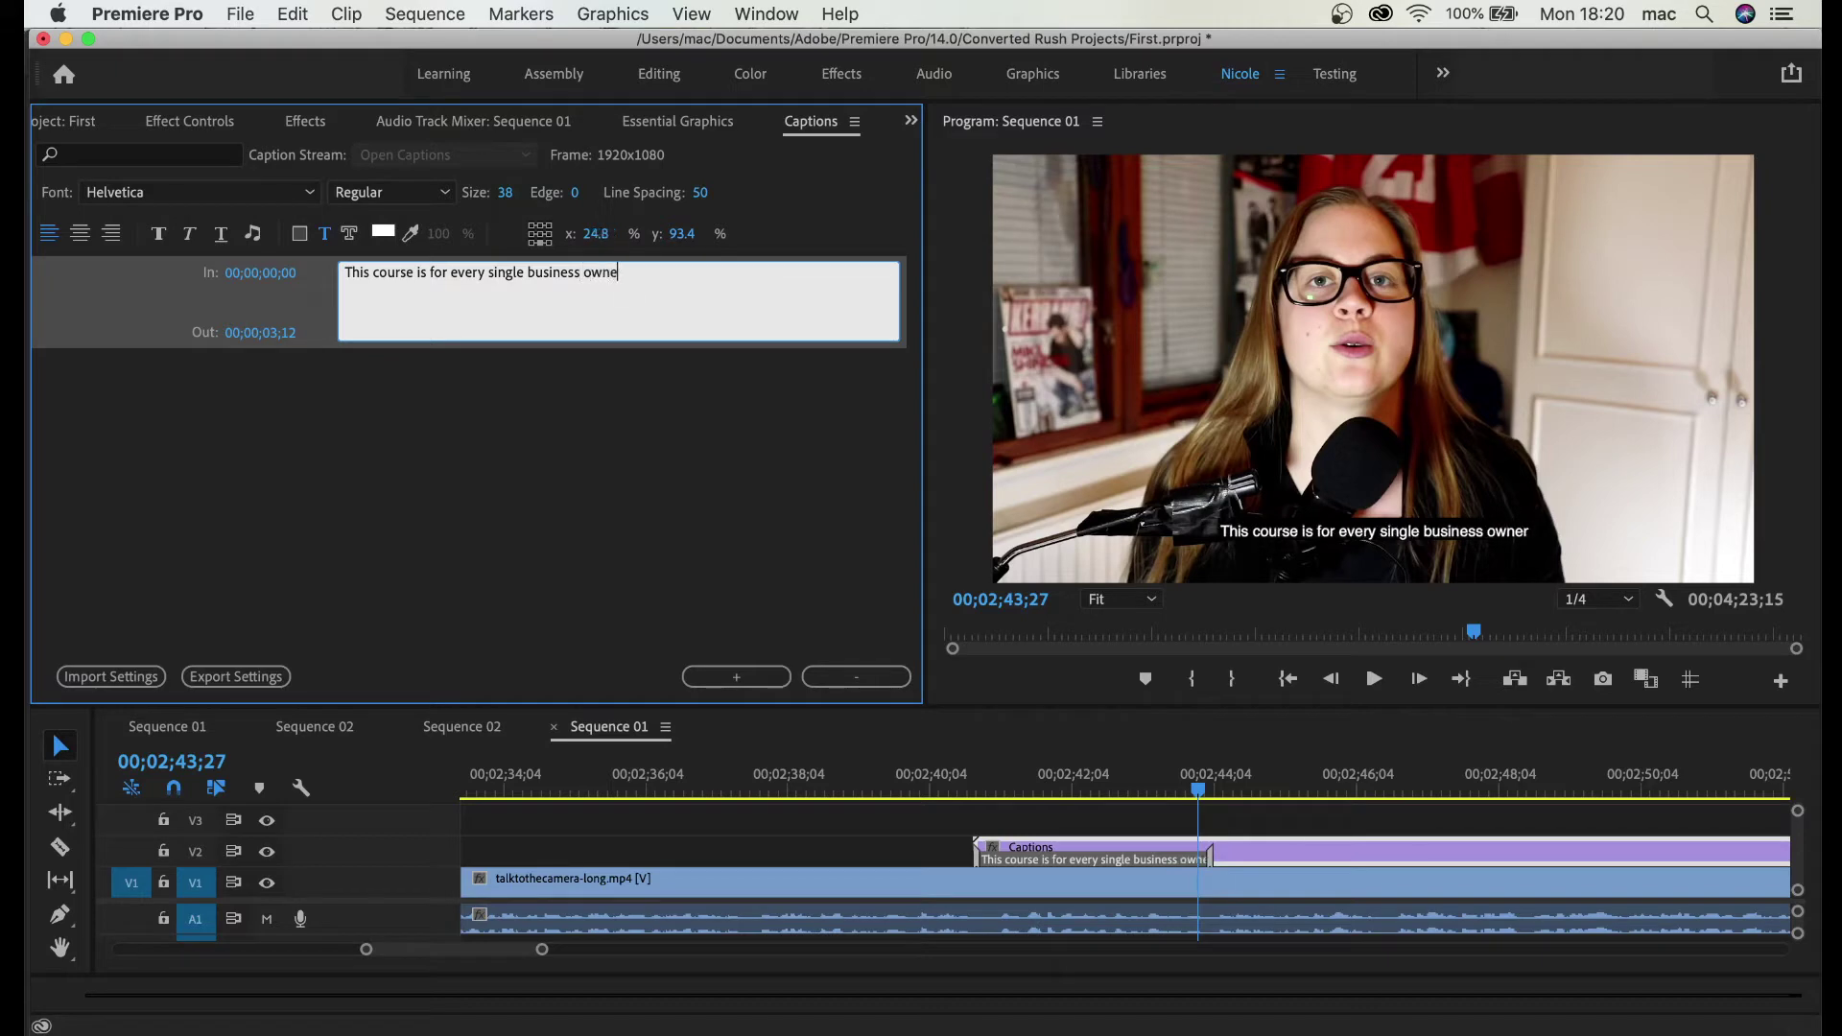
{"action": "left_click", "coordinate": [981, 788]}
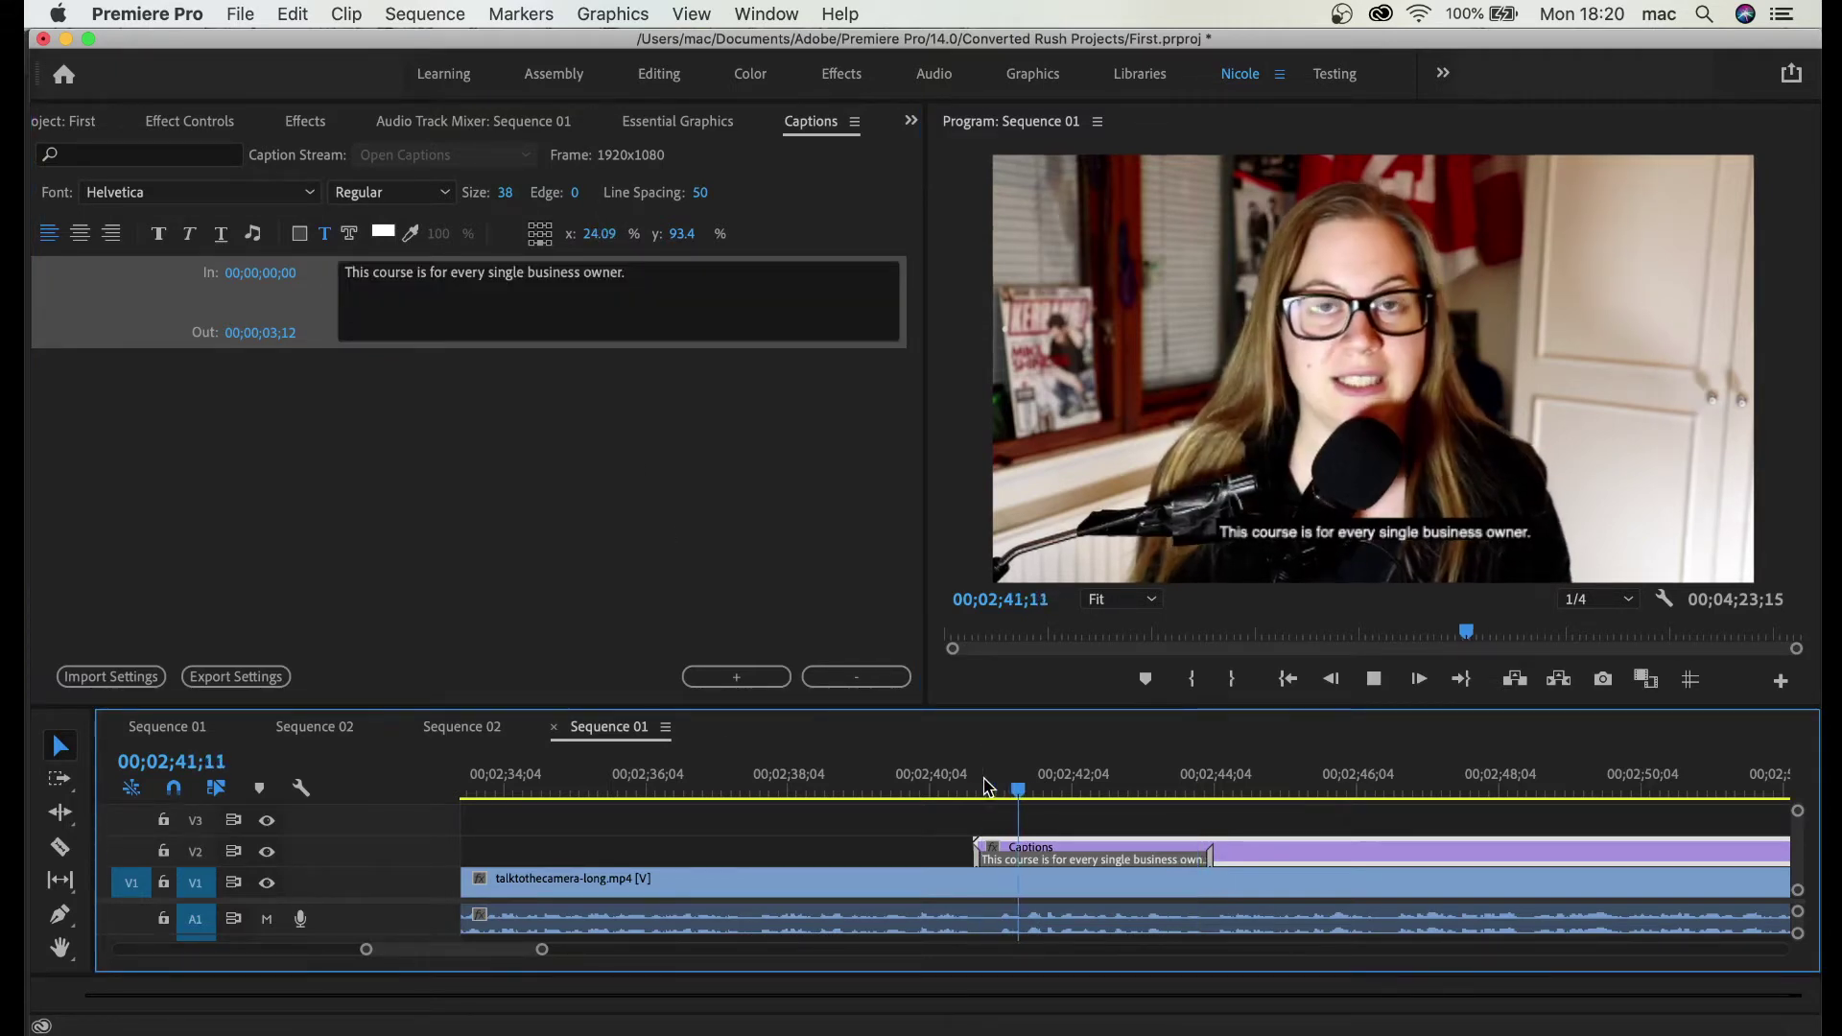
{"action": "key", "text": "space"}
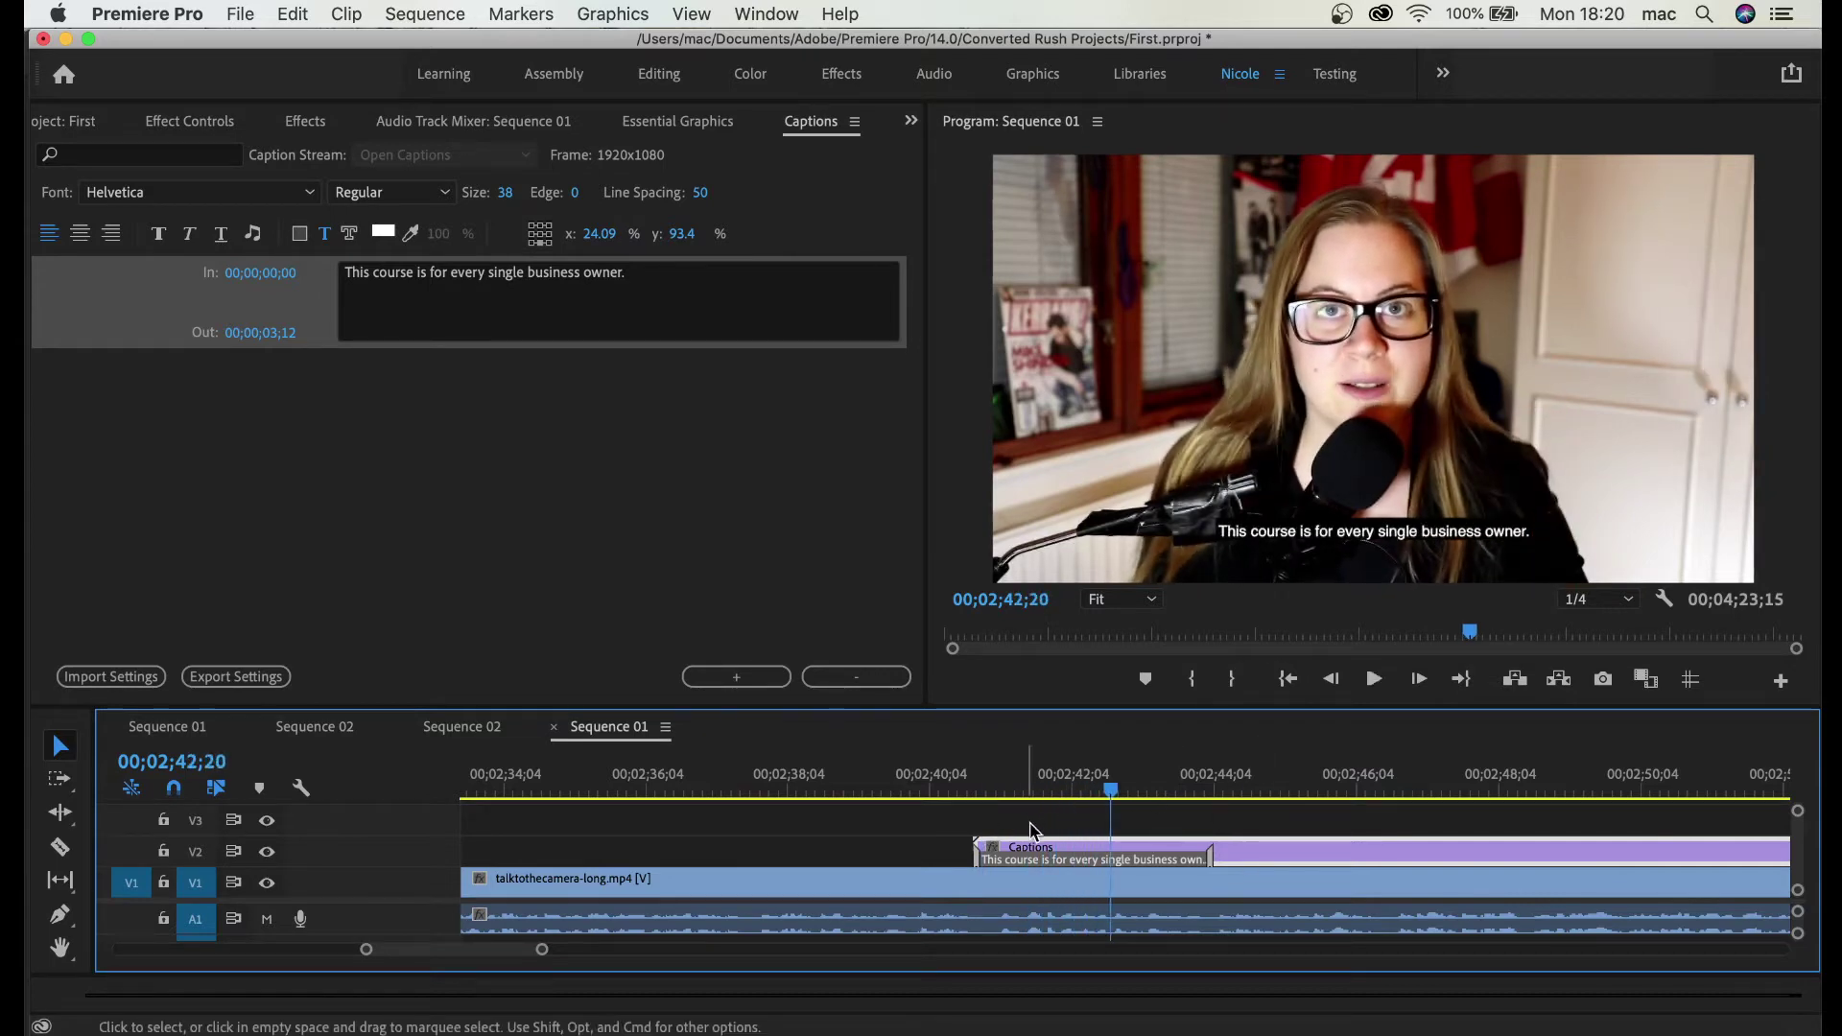
Step: Scrub and play back the caption from 00;02;44;05 with raised volume to review it
{"action": "left_click_drag", "start_coordinate": [1110, 789], "coordinate": [1221, 787]}
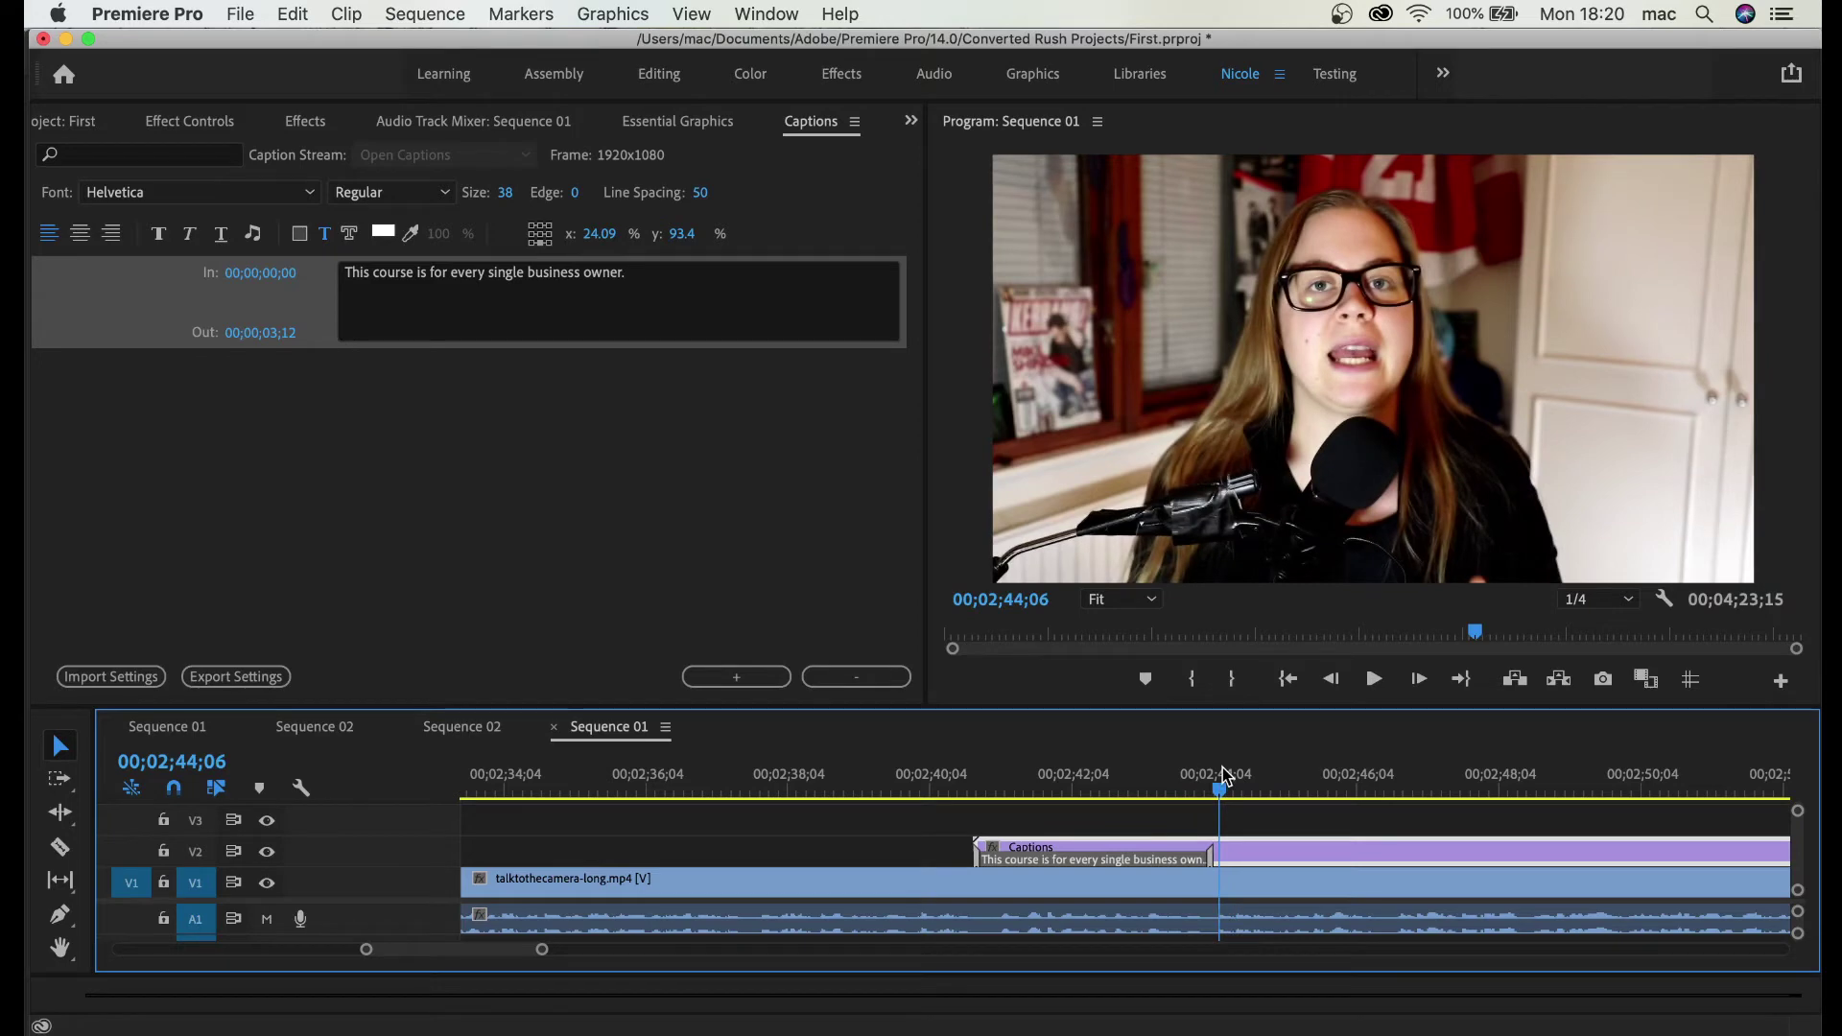
{"action": "key", "text": "space"}
{"action": "key", "text": "XF86AudioRaiseVolume"}
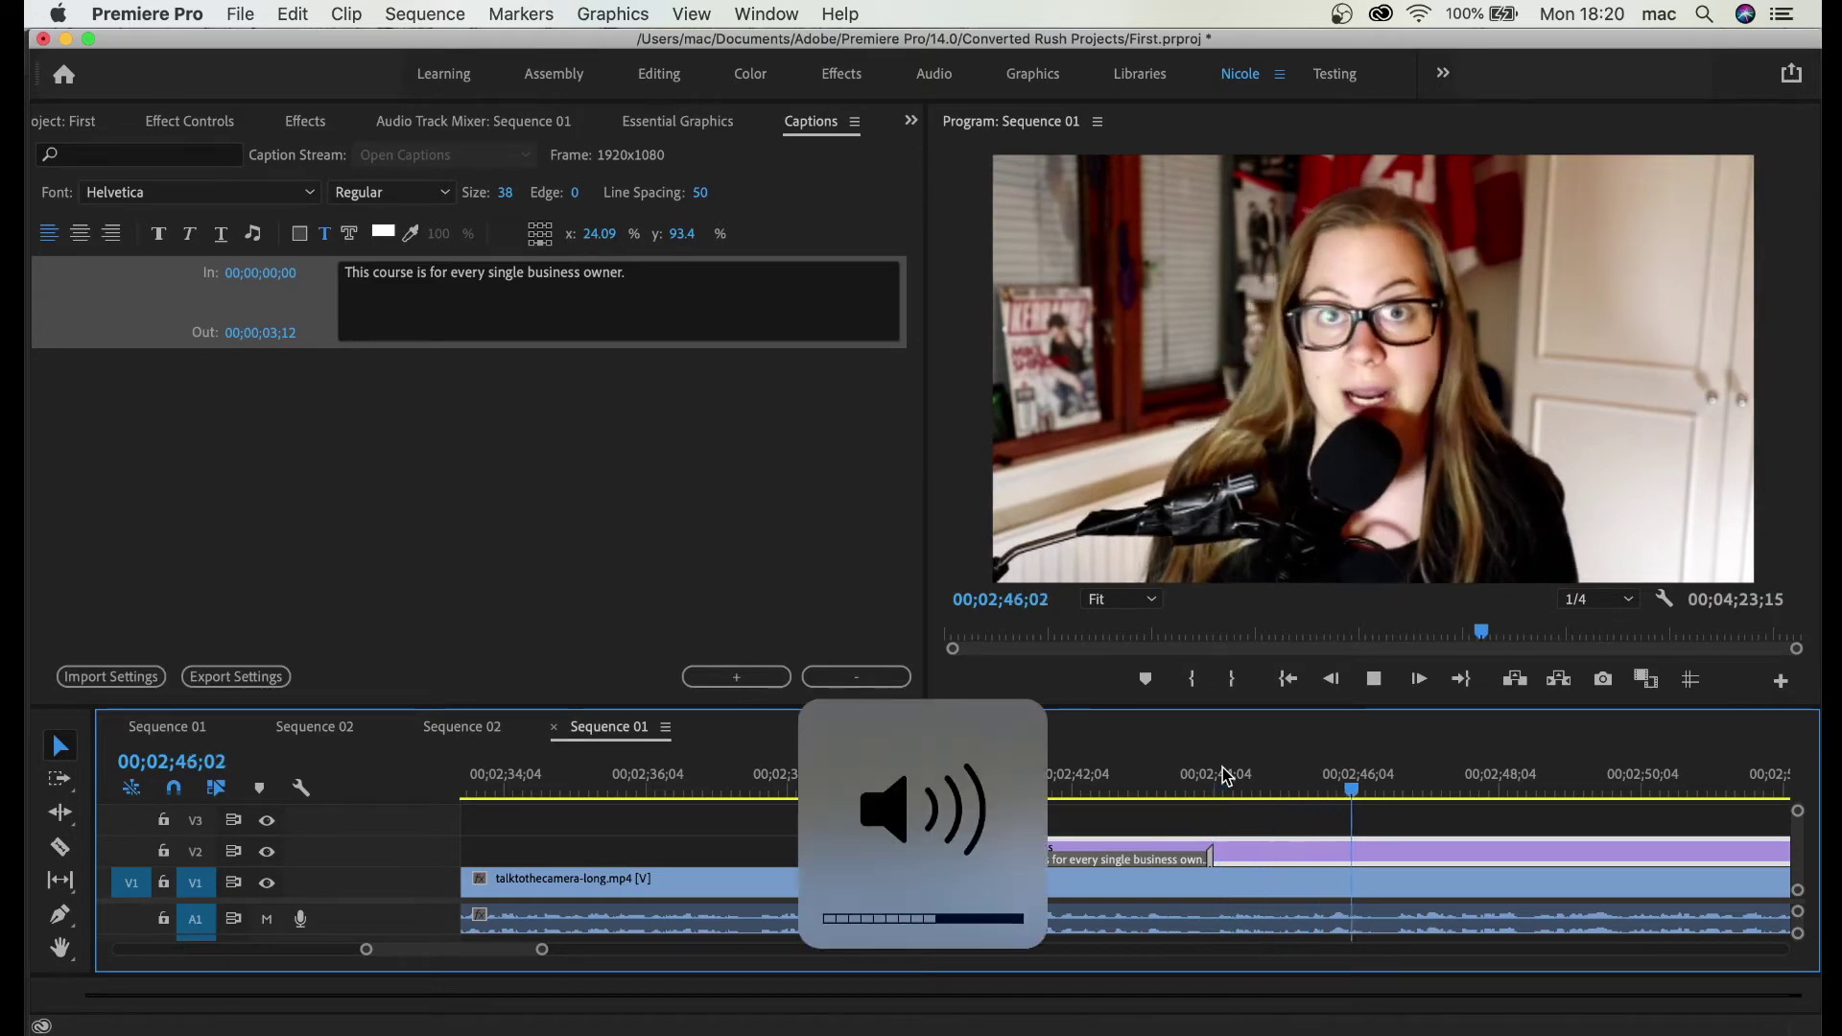
{"action": "left_click", "coordinate": [1226, 785]}
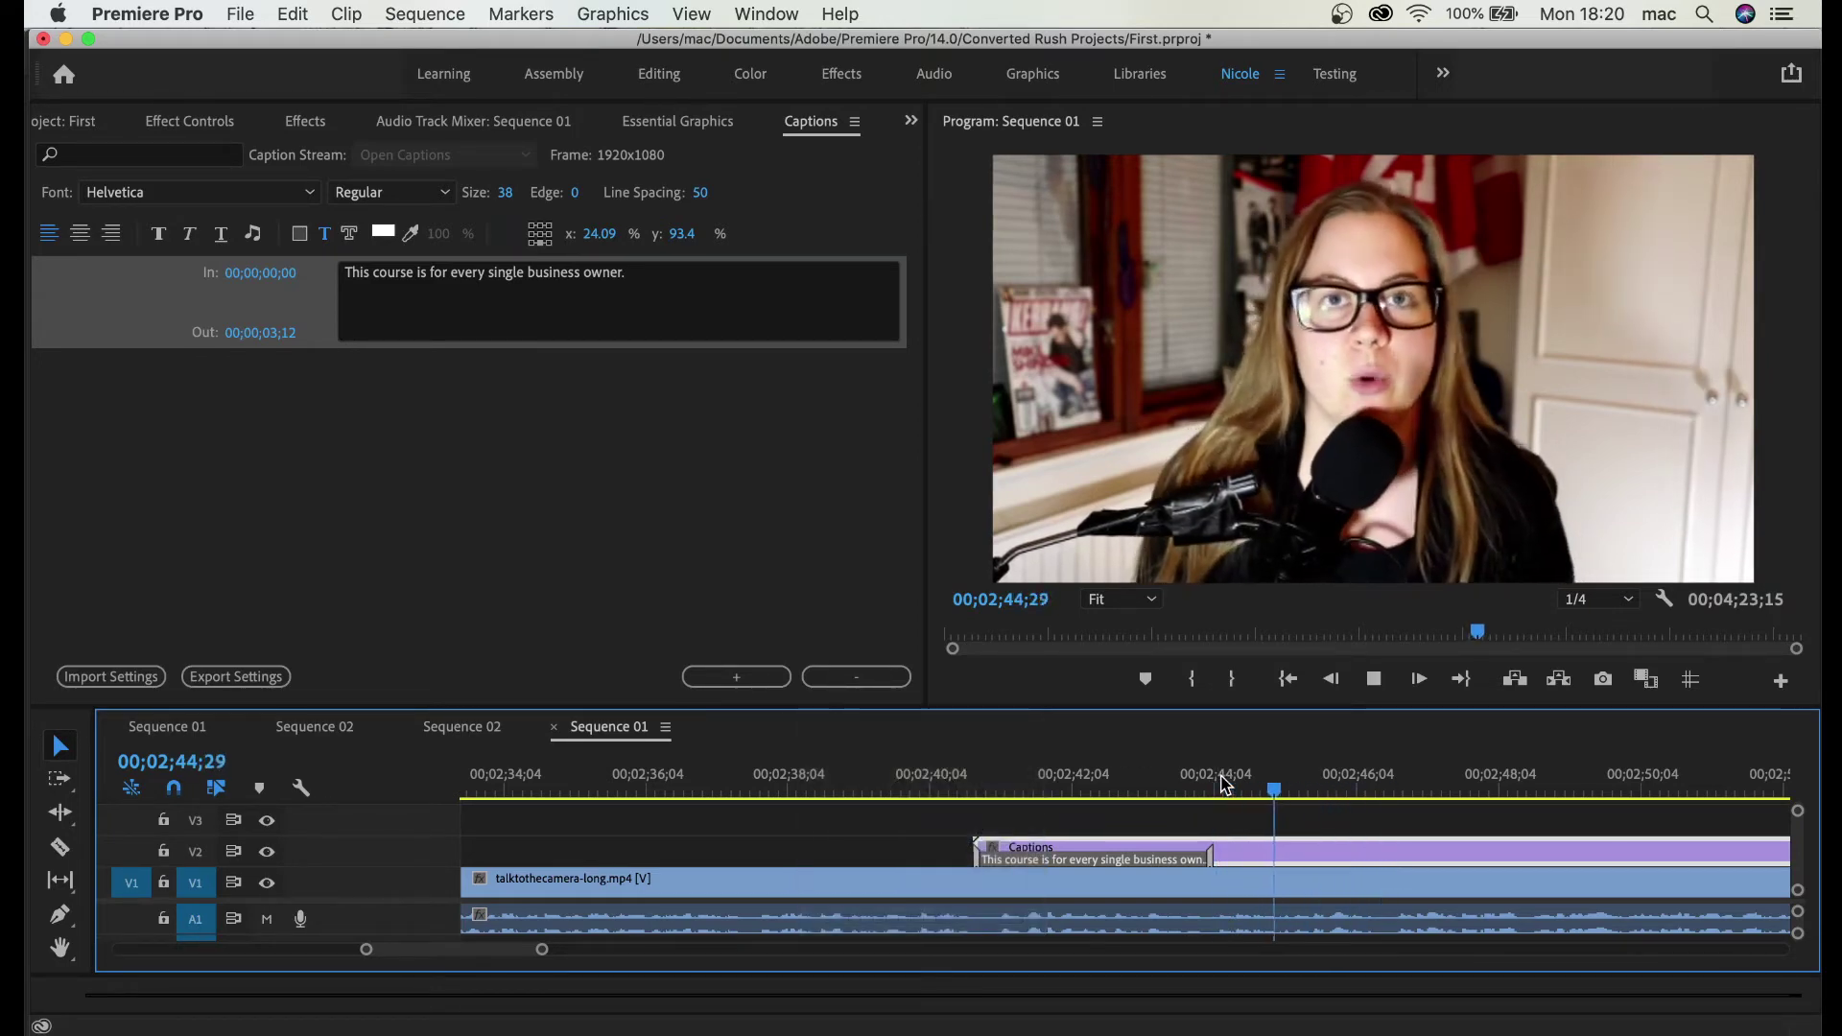
{"action": "key", "text": "space"}
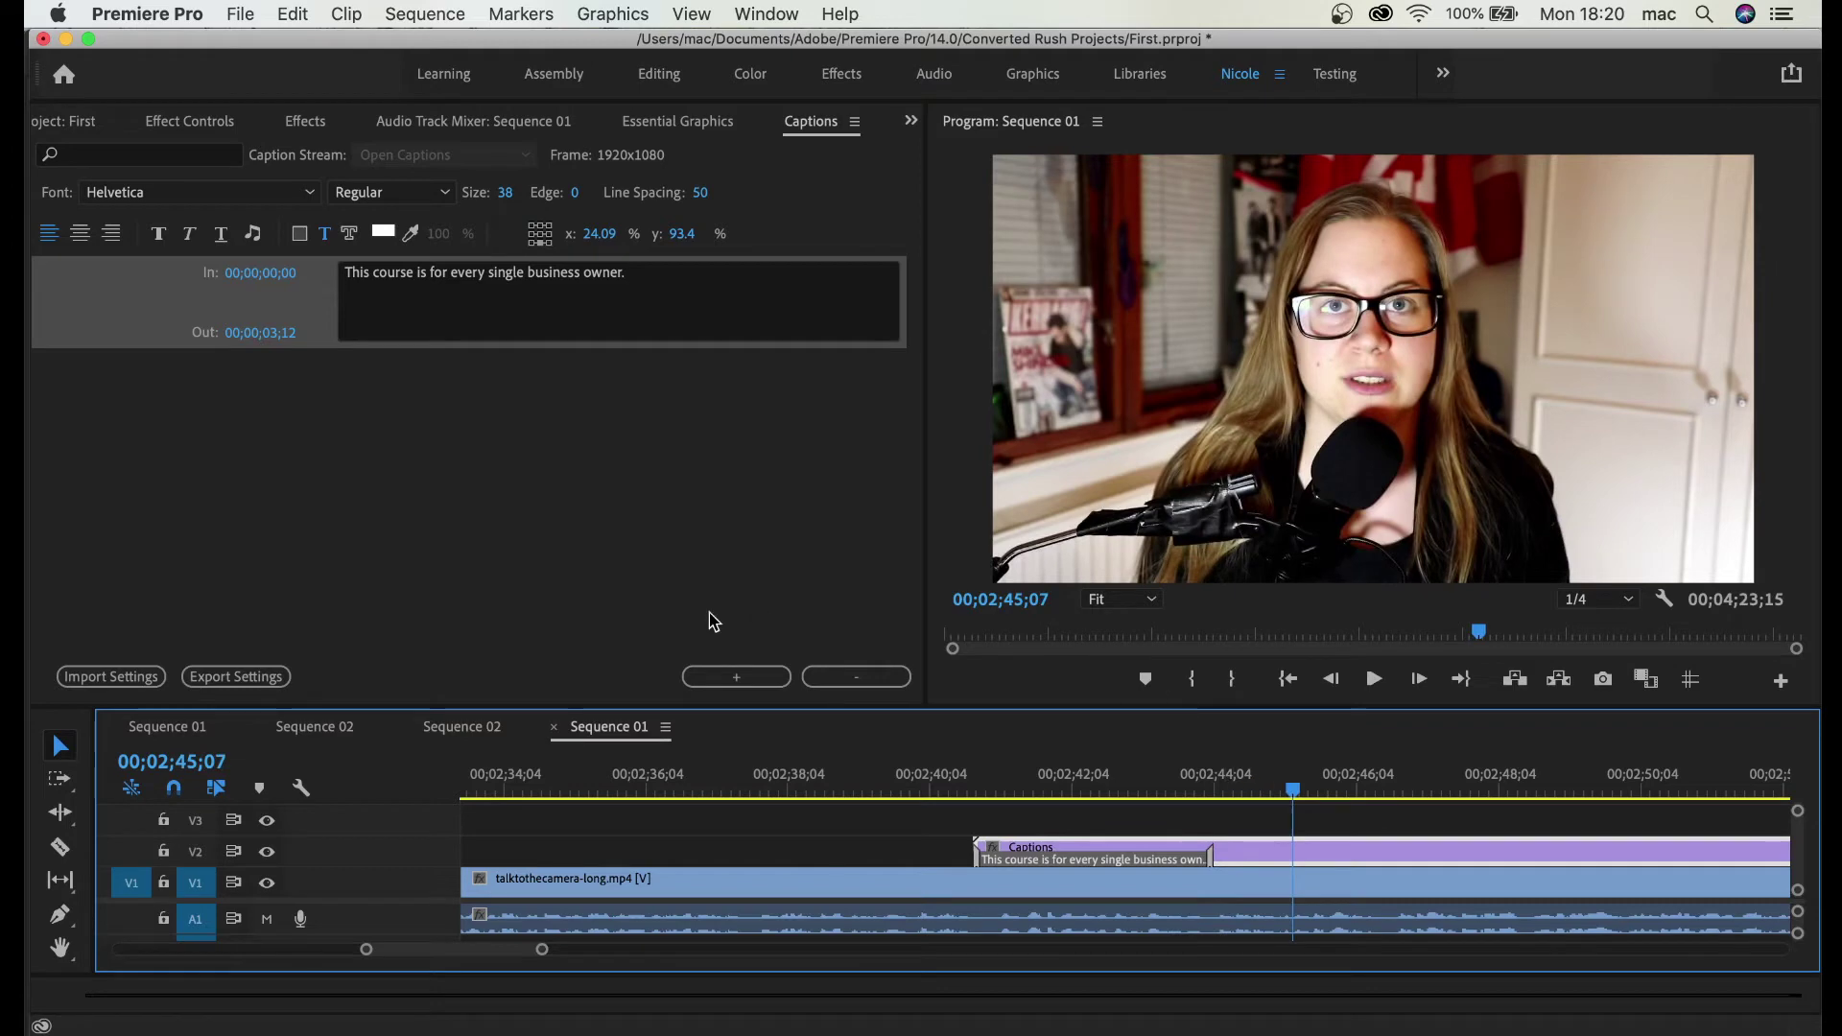
Step: Add a second caption reading 'For anybody who wants to build their brand.'
{"action": "left_click", "coordinate": [703, 681]}
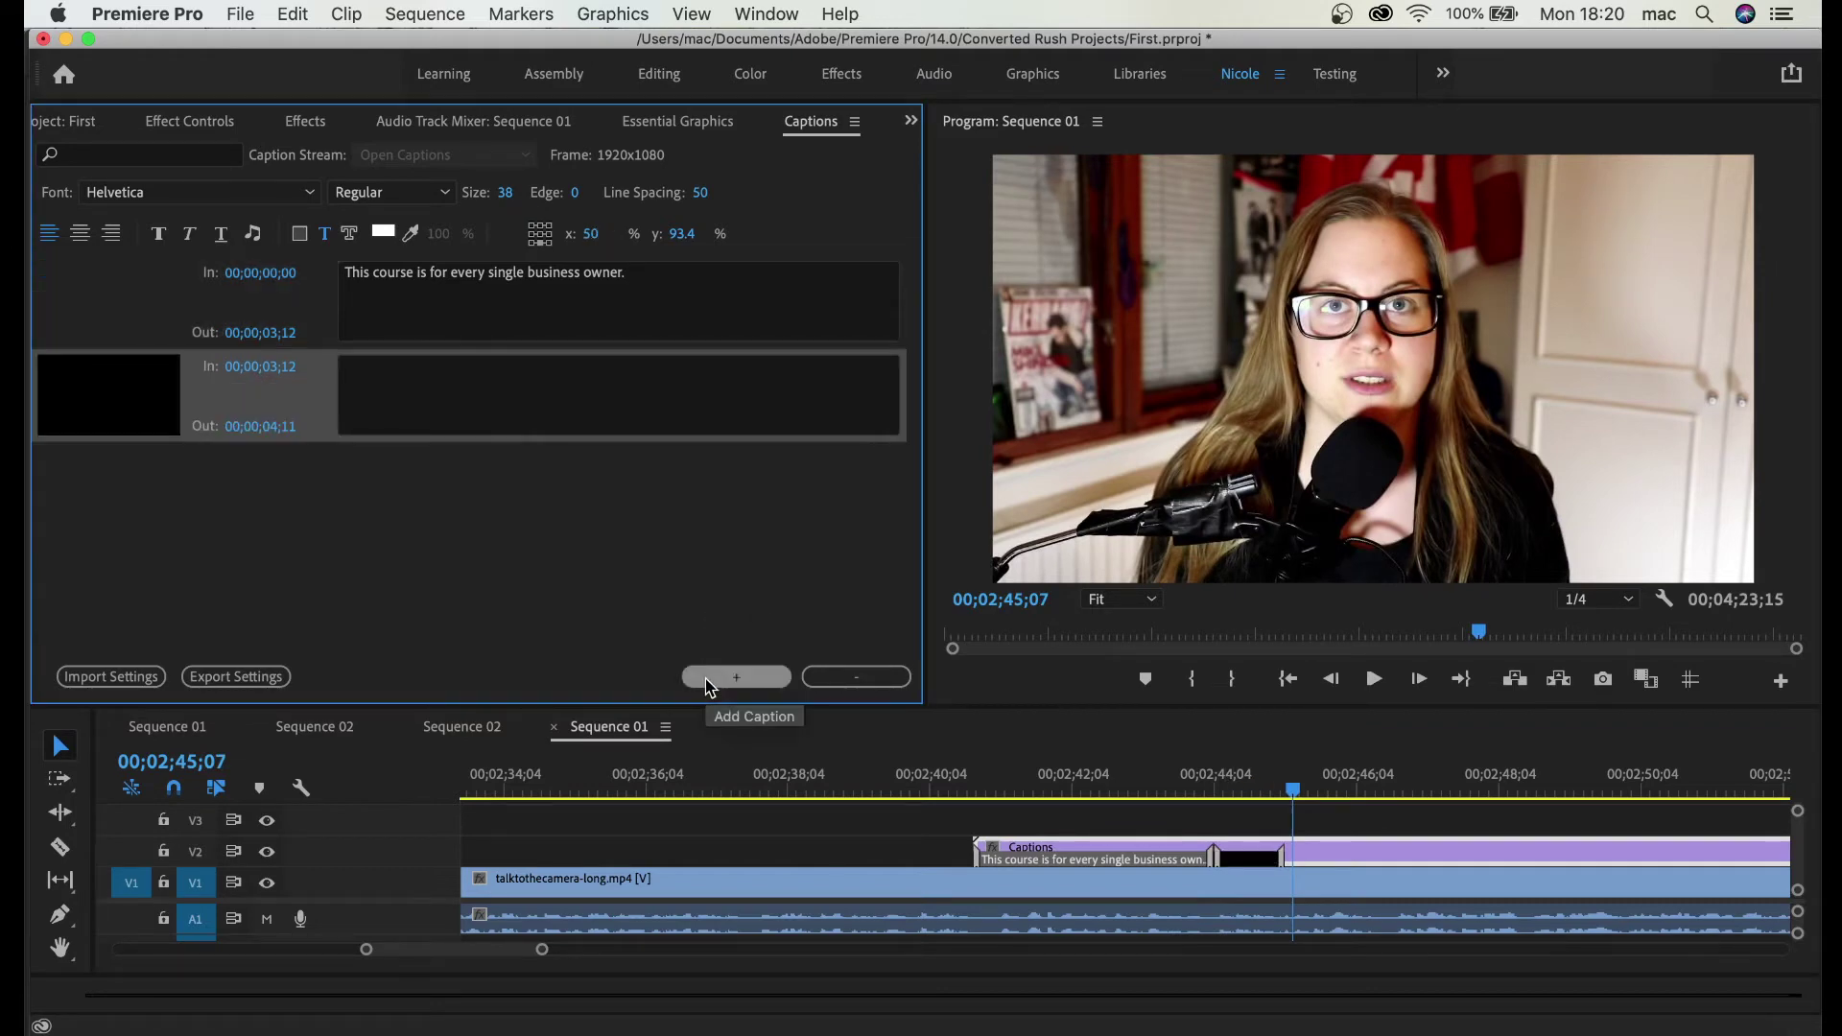
{"action": "left_click", "coordinate": [464, 401]}
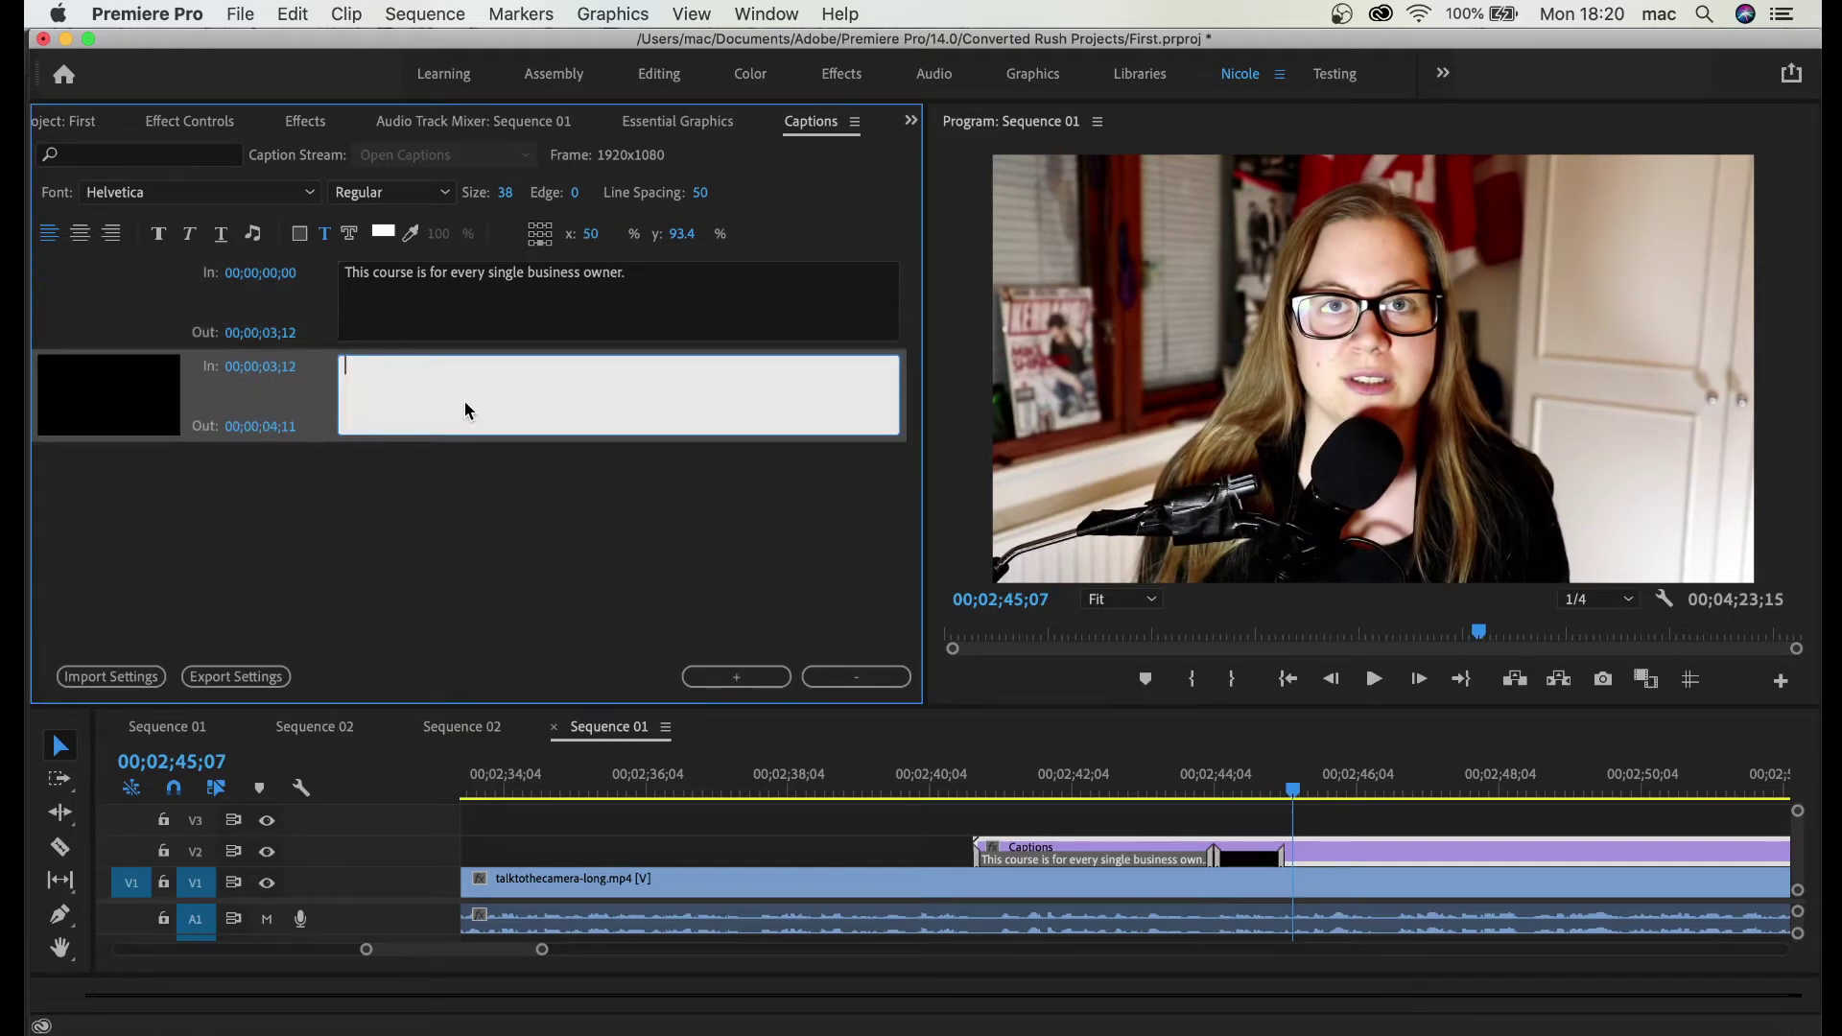
{"action": "type", "text": "For anybody who wants to build their brand."}
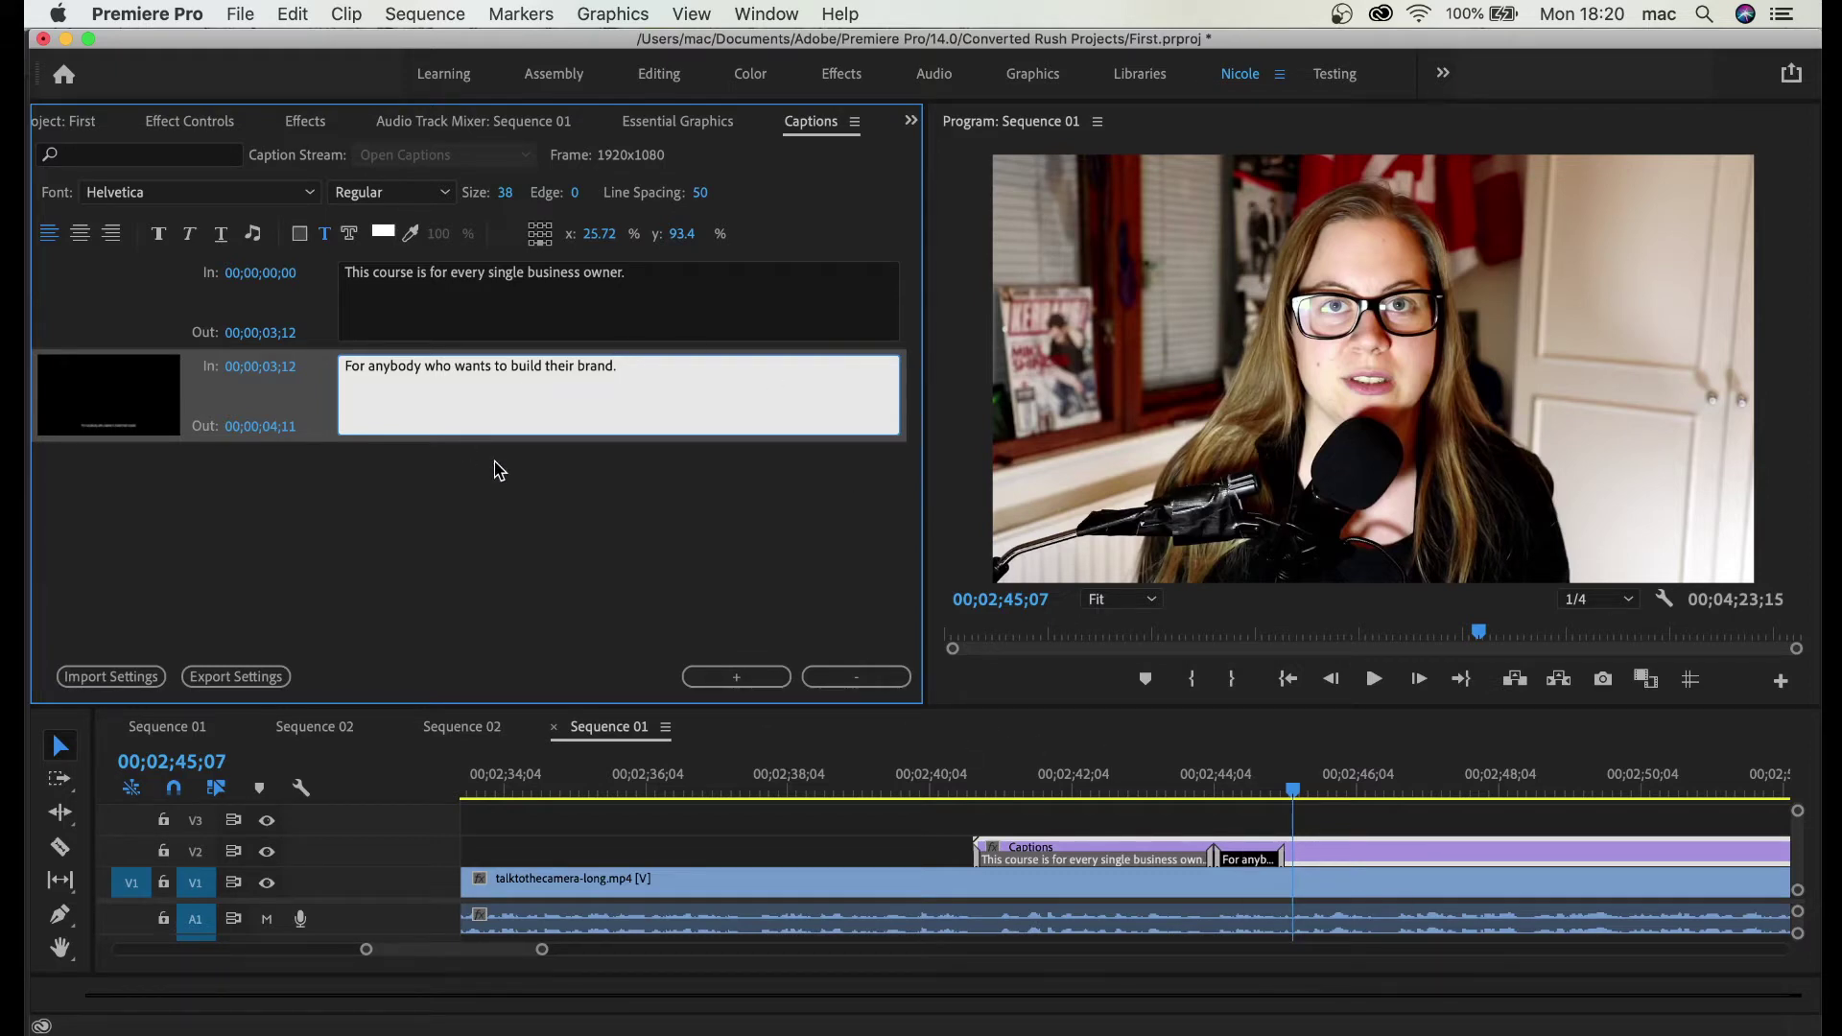
{"action": "left_click", "coordinate": [735, 678]}
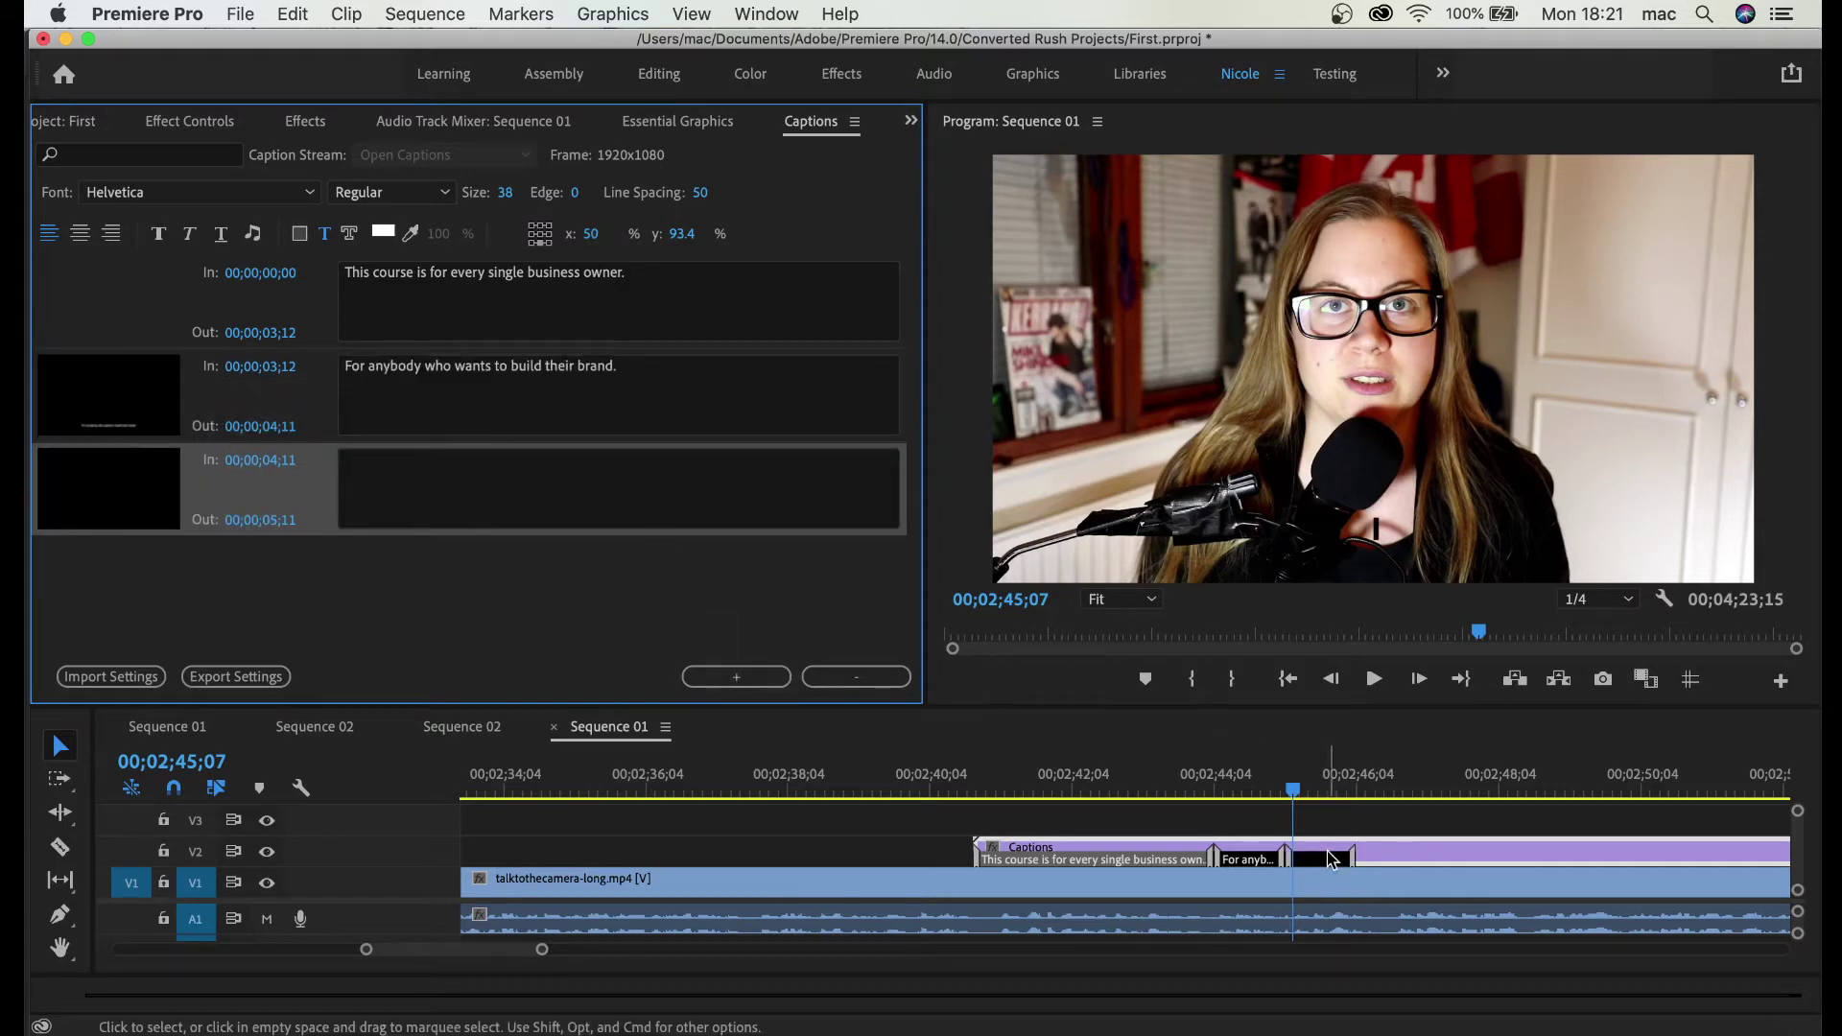
Step: Enlarge the captions track and move the third caption's start to 00;00;04;15
{"action": "left_click_drag", "start_coordinate": [403, 846], "coordinate": [399, 815]}
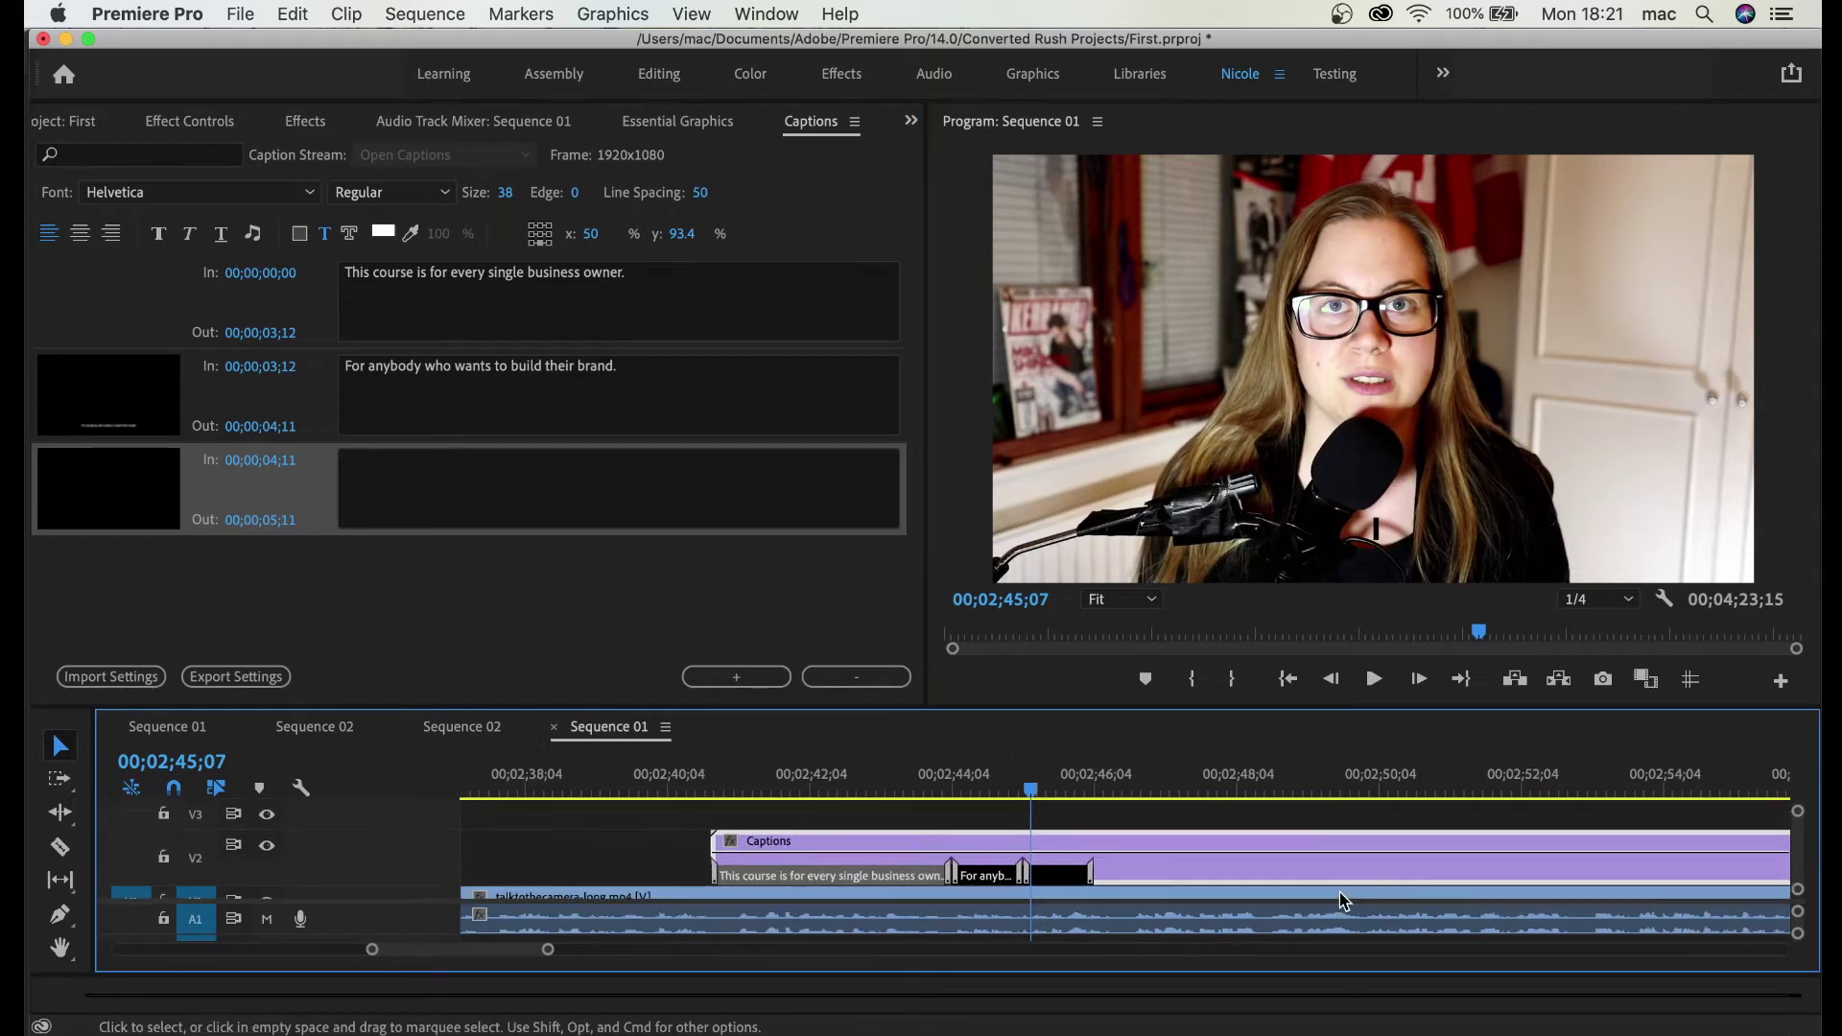
{"action": "key", "text": "grave"}
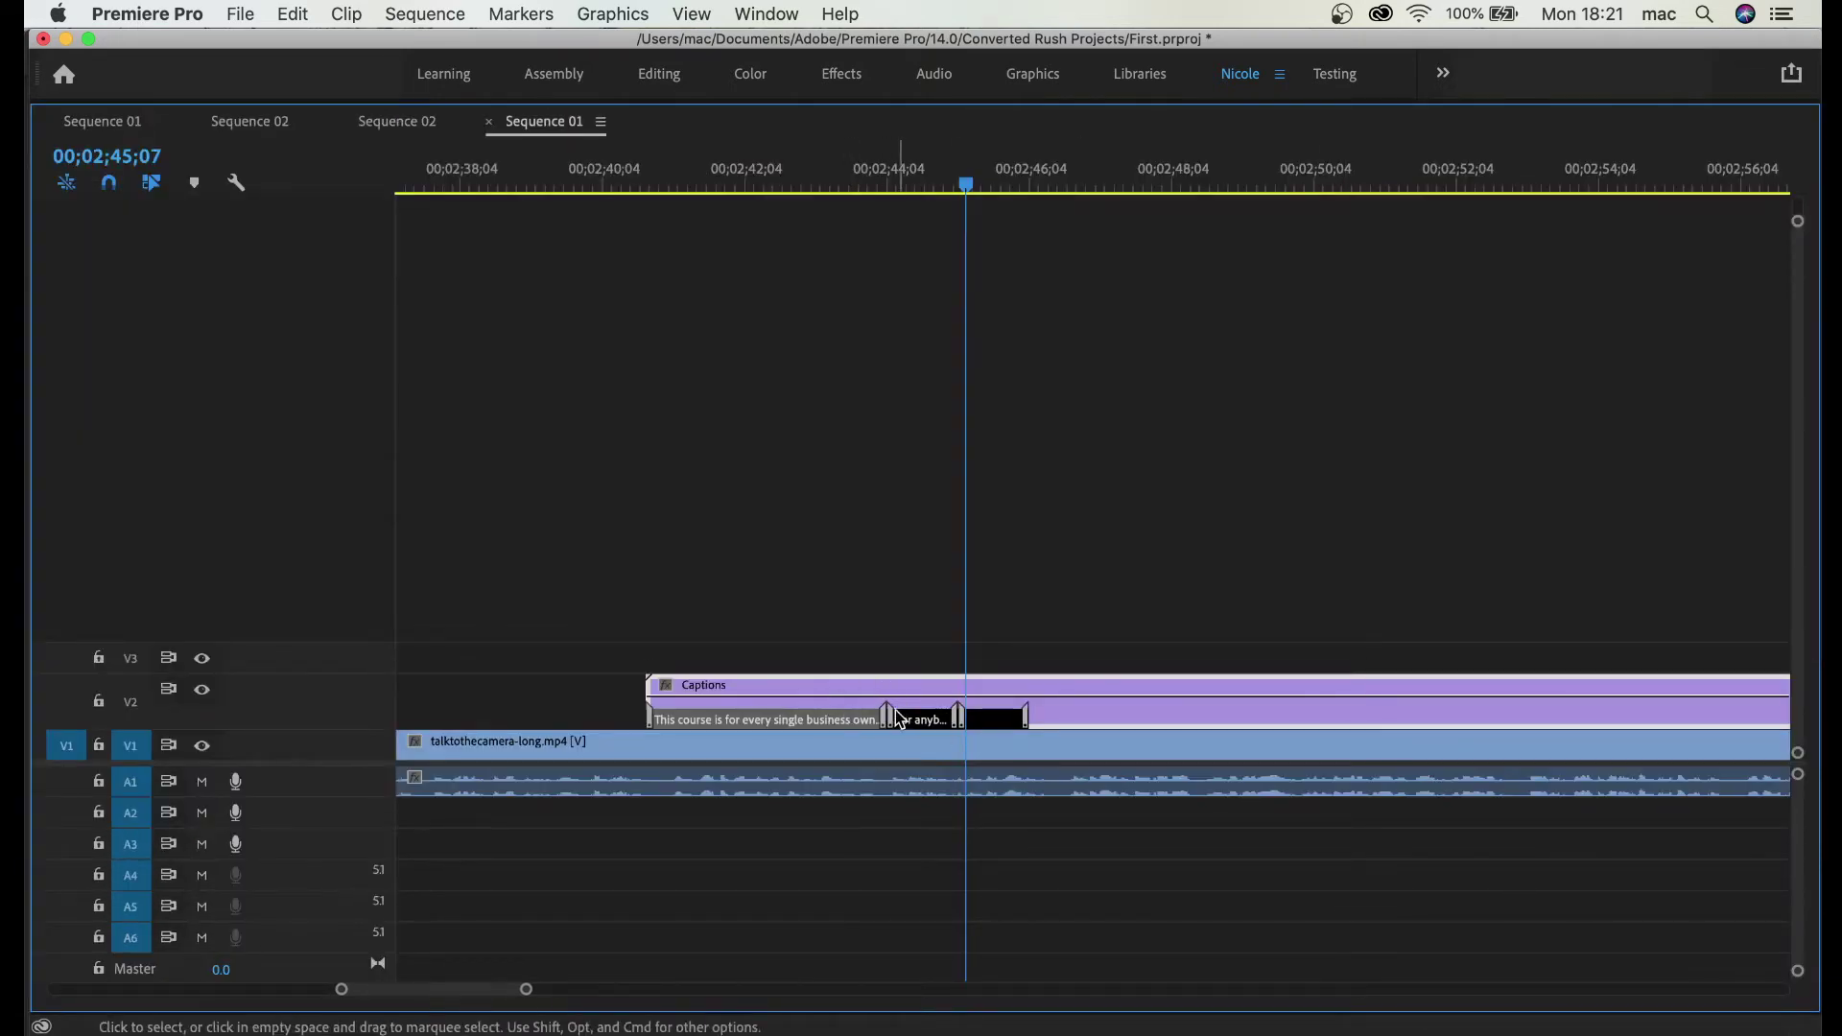
{"action": "left_click_drag", "start_coordinate": [969, 720], "coordinate": [1016, 728]}
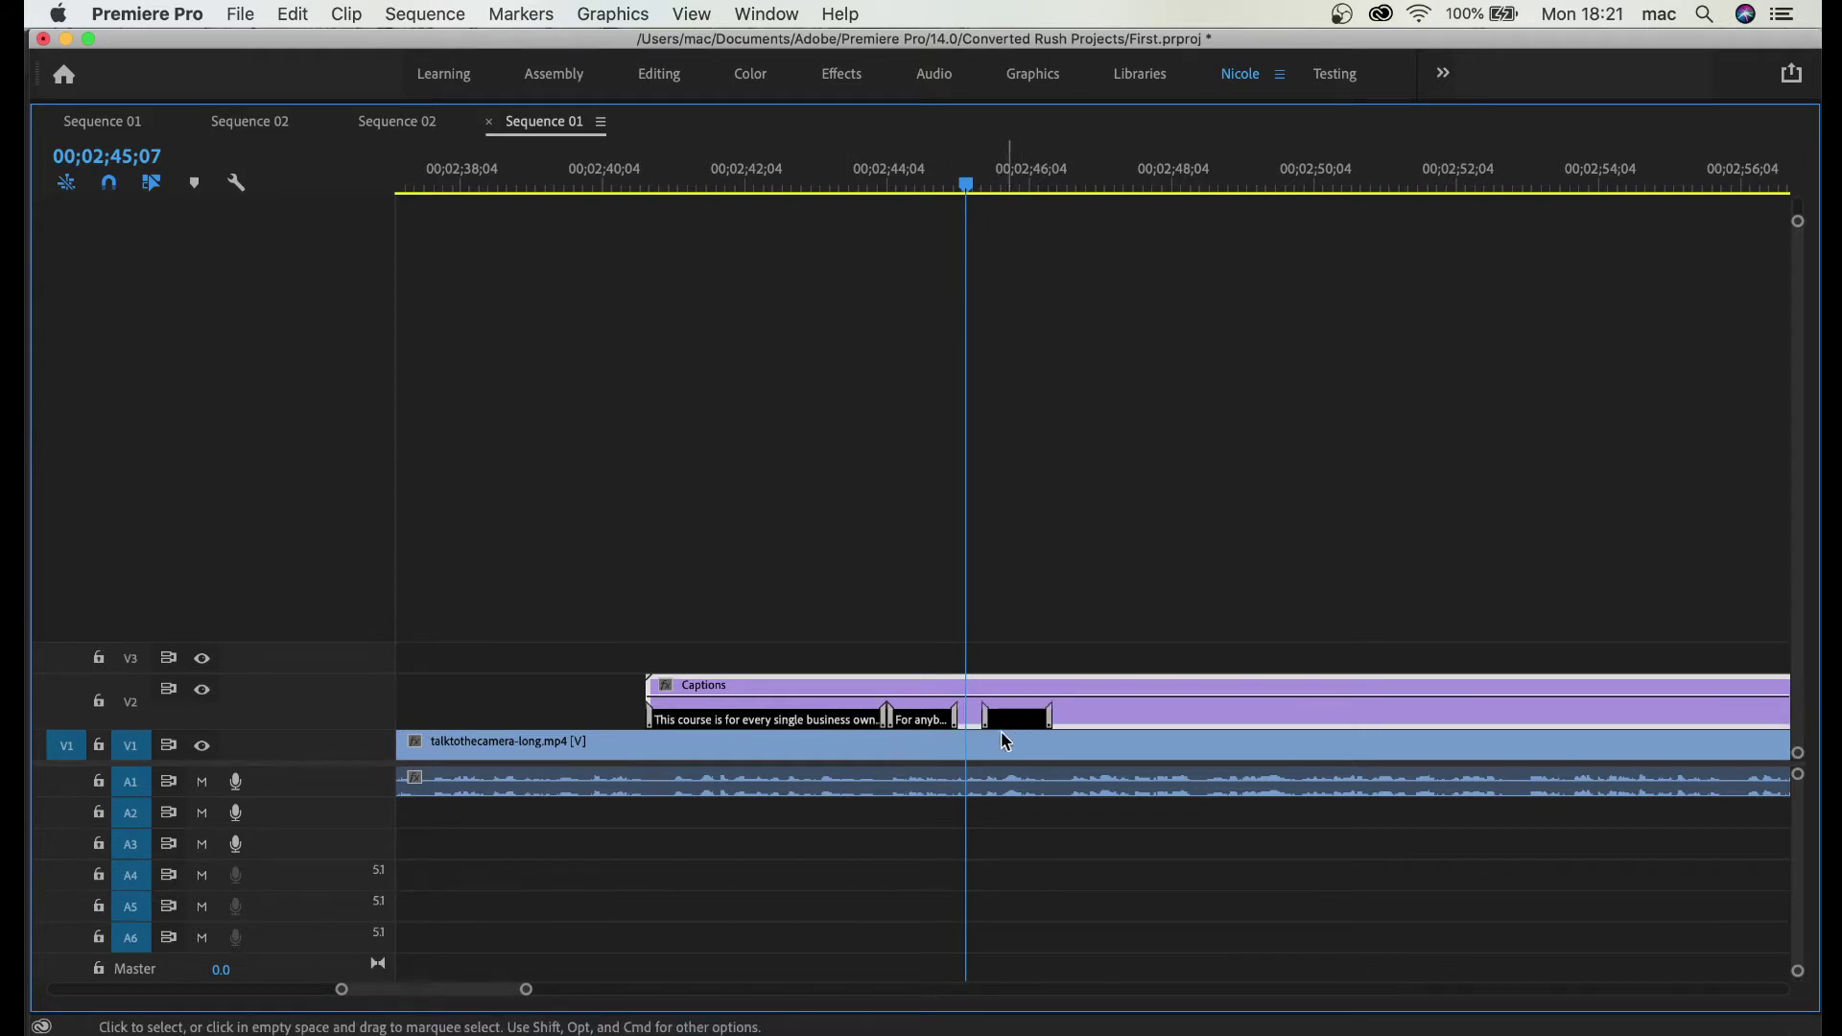
{"action": "double_click", "coordinate": [925, 729]}
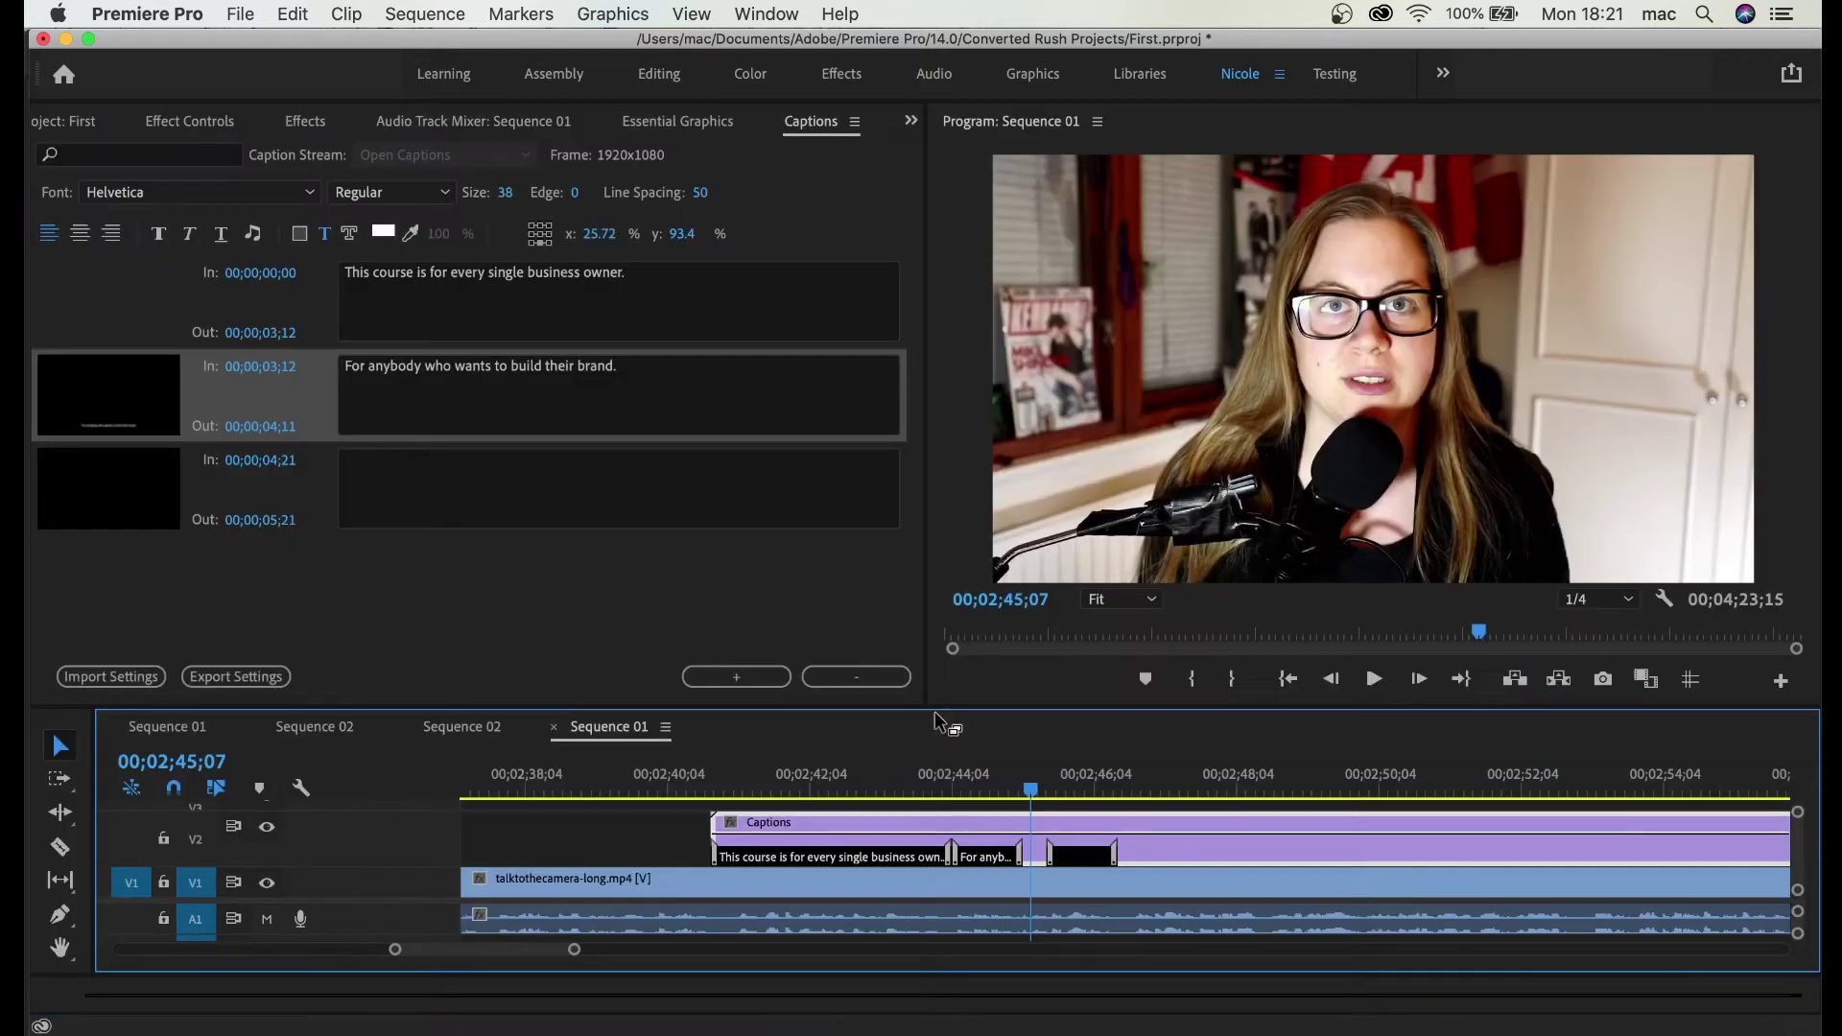
{"action": "left_click", "coordinate": [1055, 853]}
{"action": "left_click_drag", "start_coordinate": [1045, 851], "coordinate": [1032, 851]}
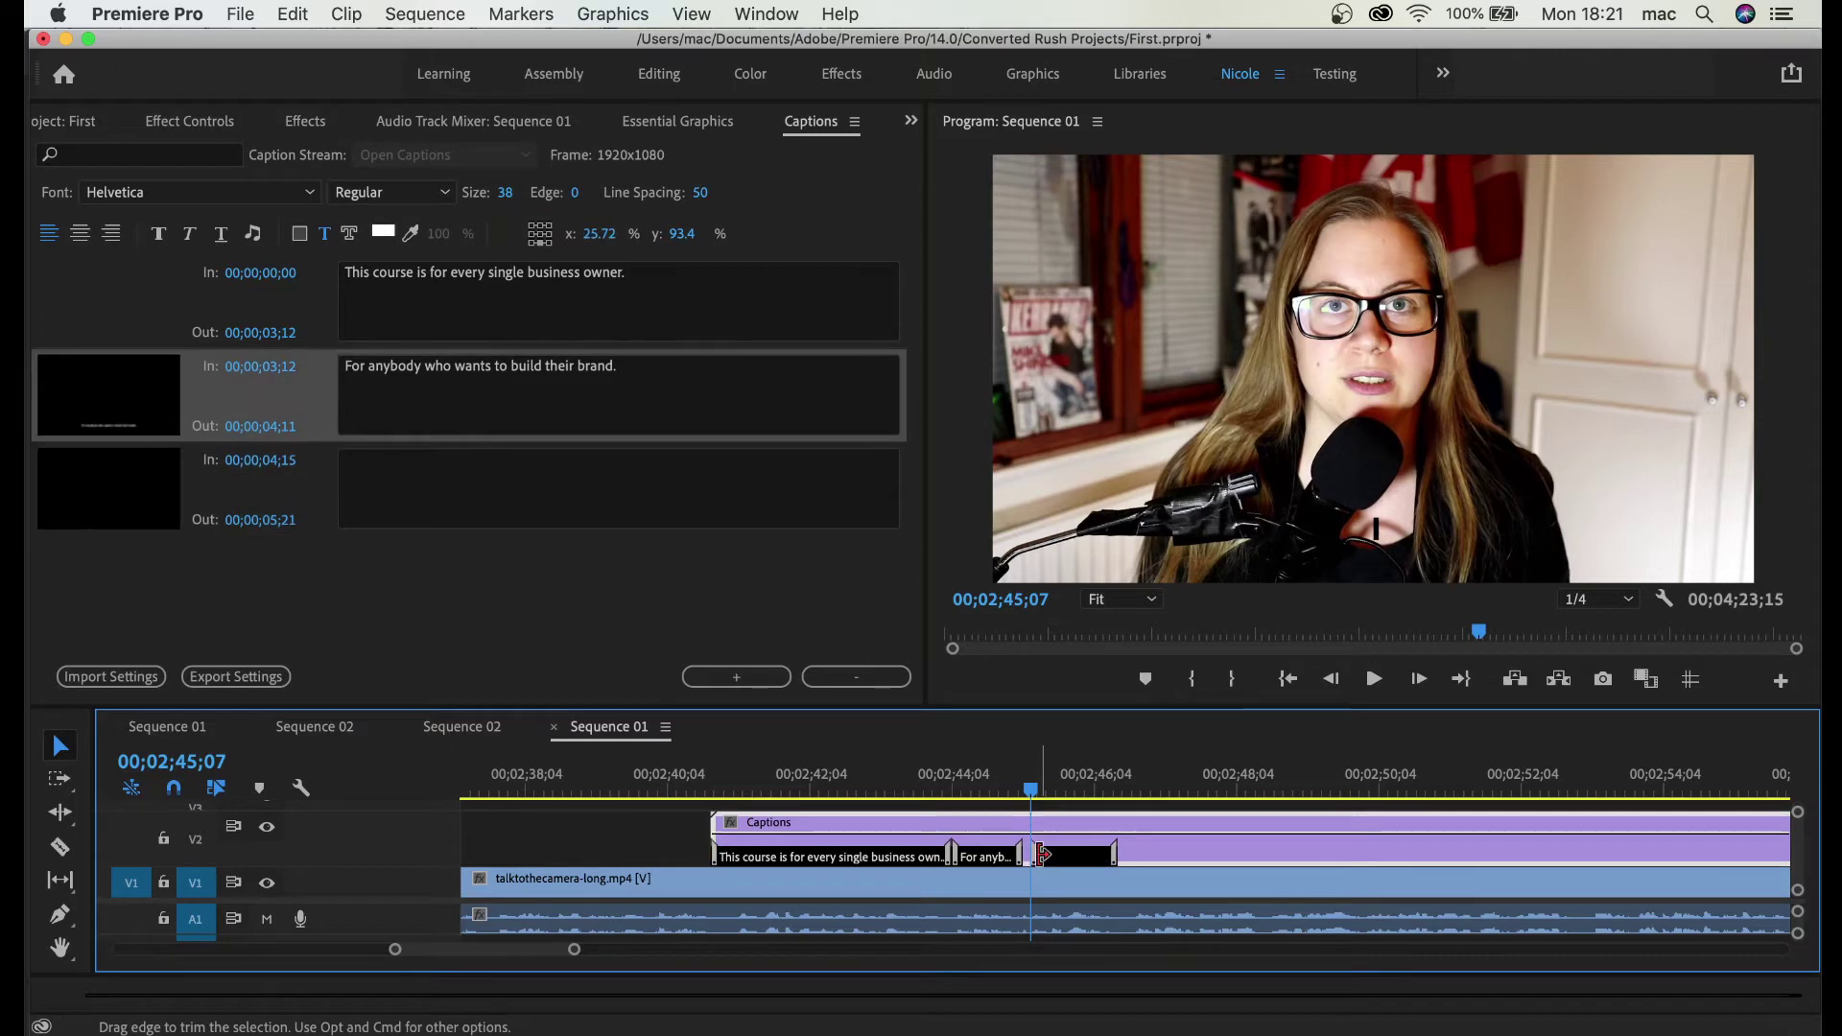
Step: Zoom in to drag out the third caption's end, then compare the caption blocks
{"action": "key", "text": "="}
{"action": "mouse_move", "coordinate": [1290, 851]}
{"action": "left_mouse_down"}
{"action": "mouse_move", "coordinate": [1578, 843]}
{"action": "mouse_move", "coordinate": [1291, 852]}
{"action": "left_mouse_up"}
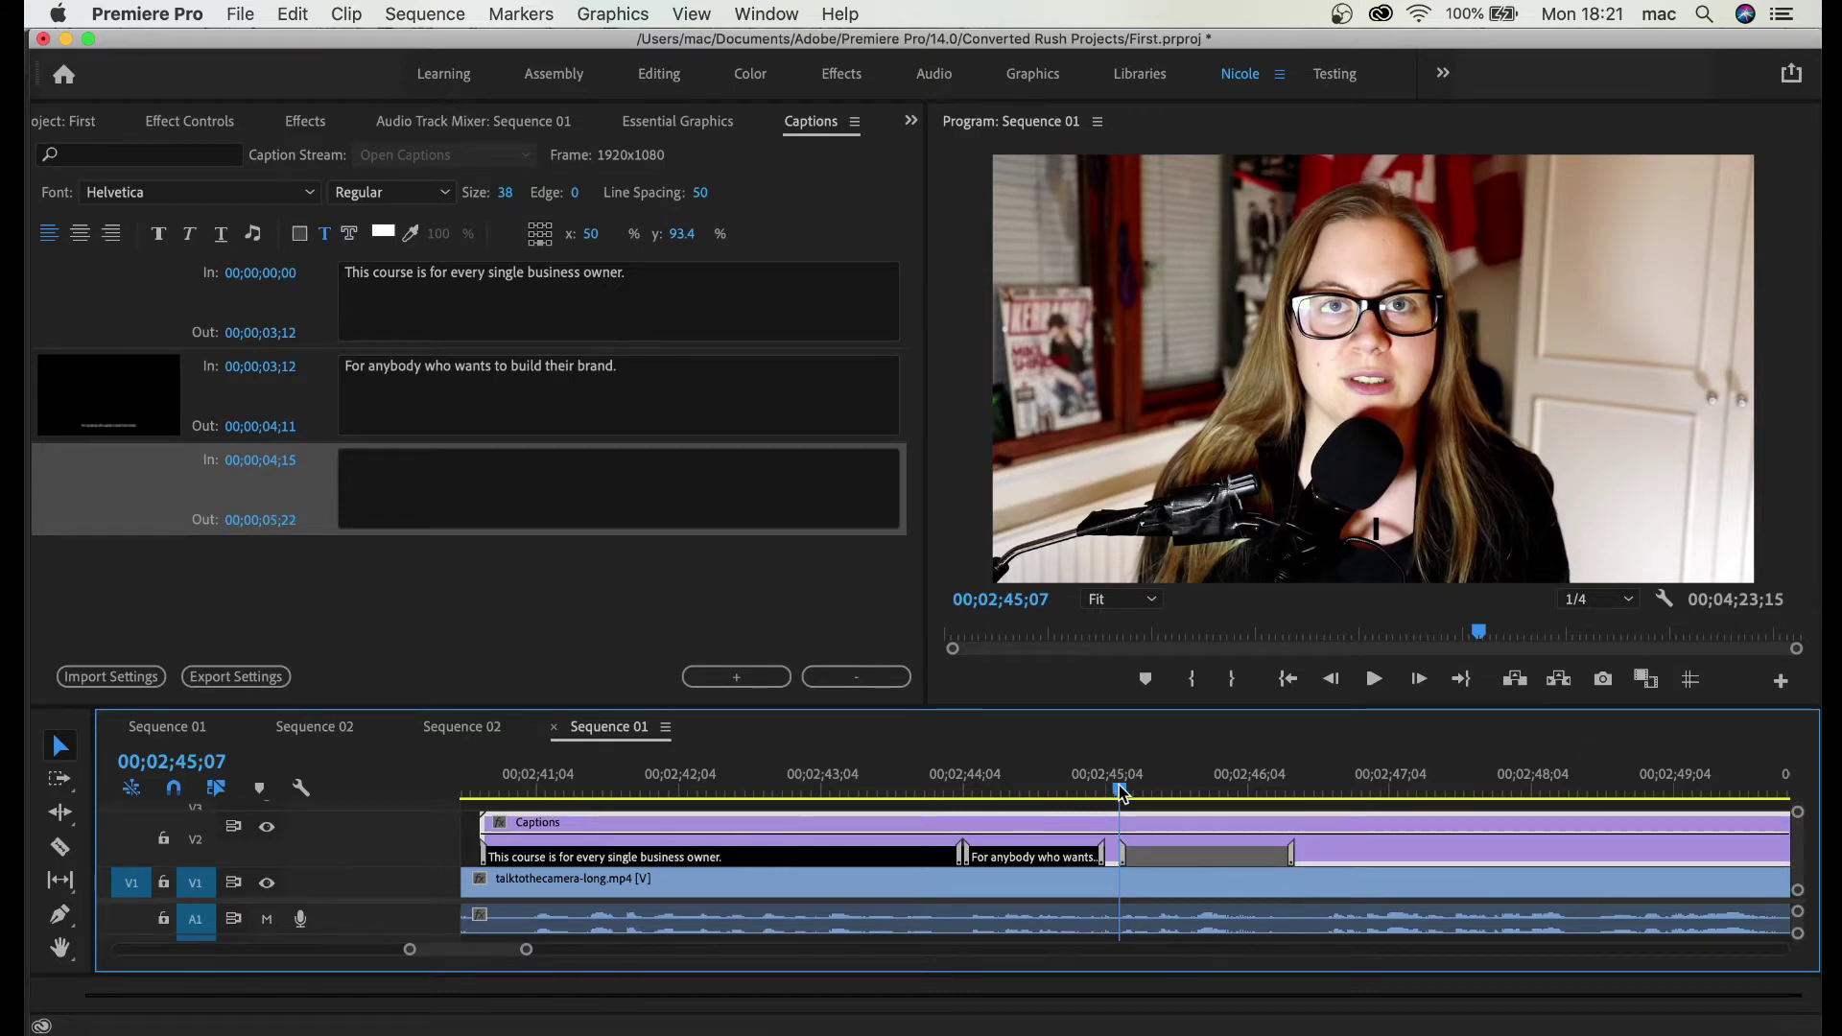
{"action": "key", "text": "minus"}
{"action": "left_click", "coordinate": [1074, 857]}
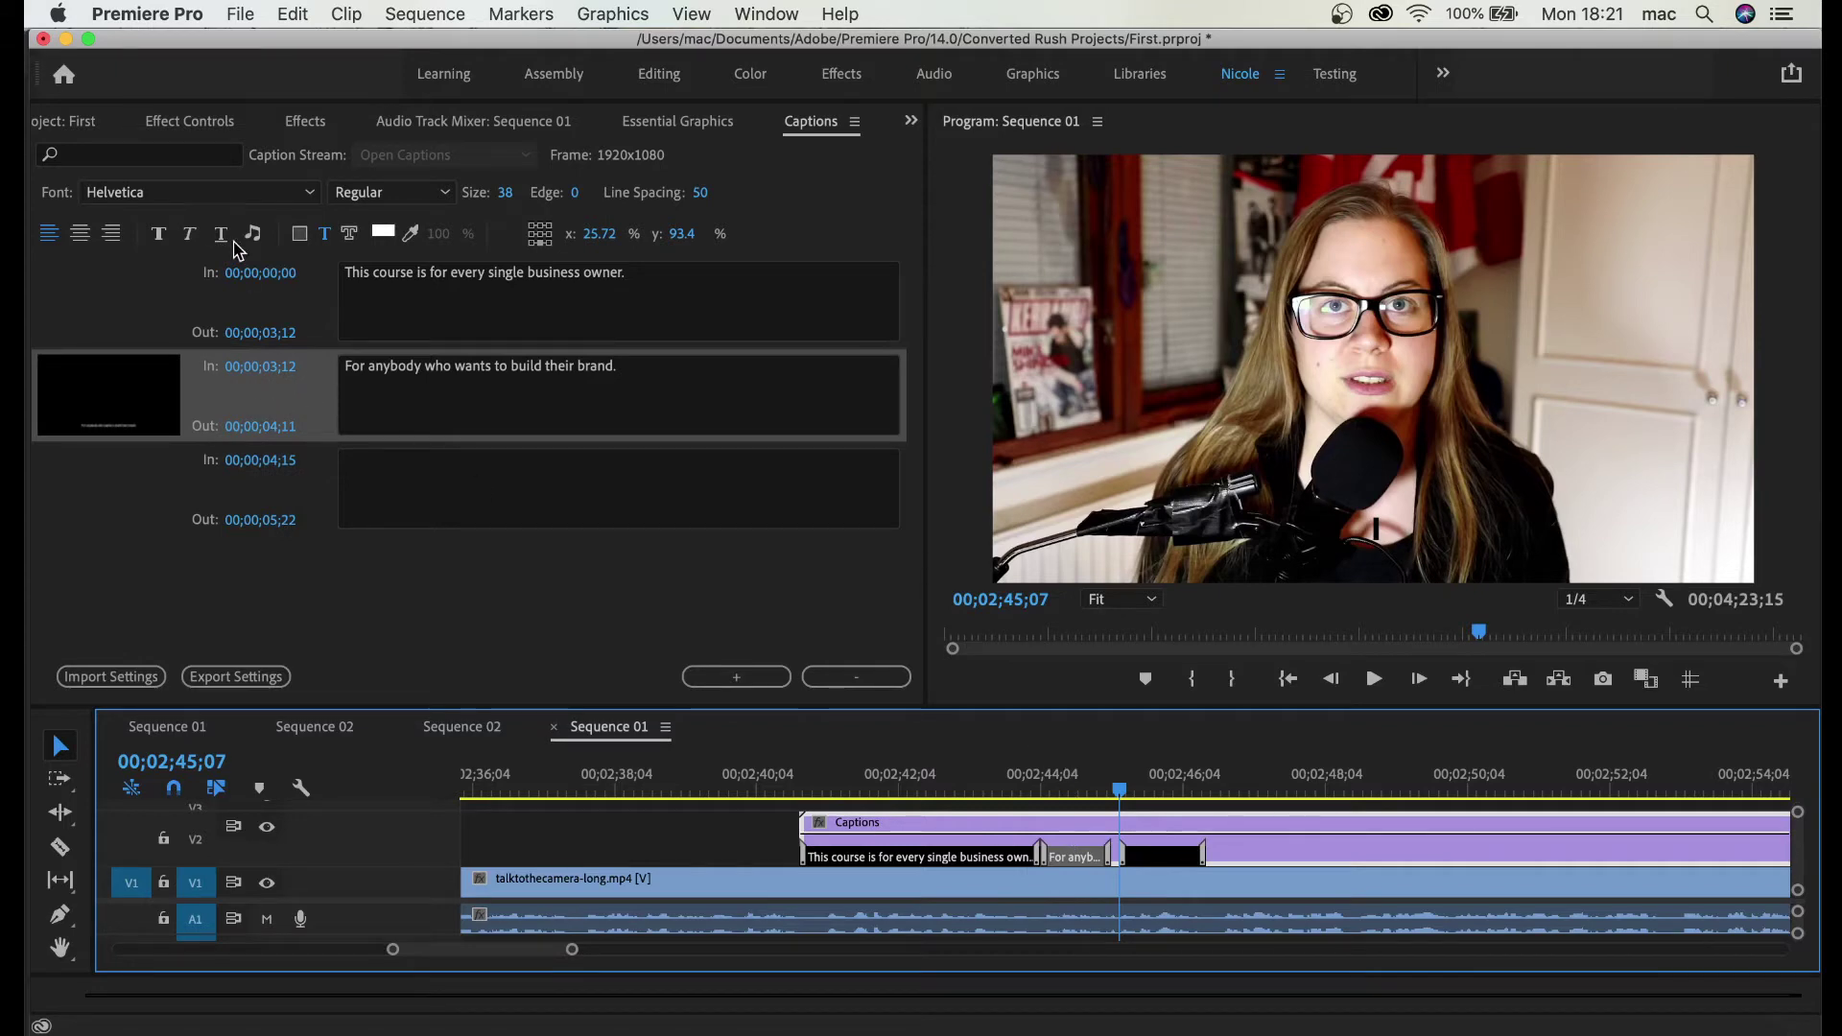
{"action": "left_click", "coordinate": [906, 857]}
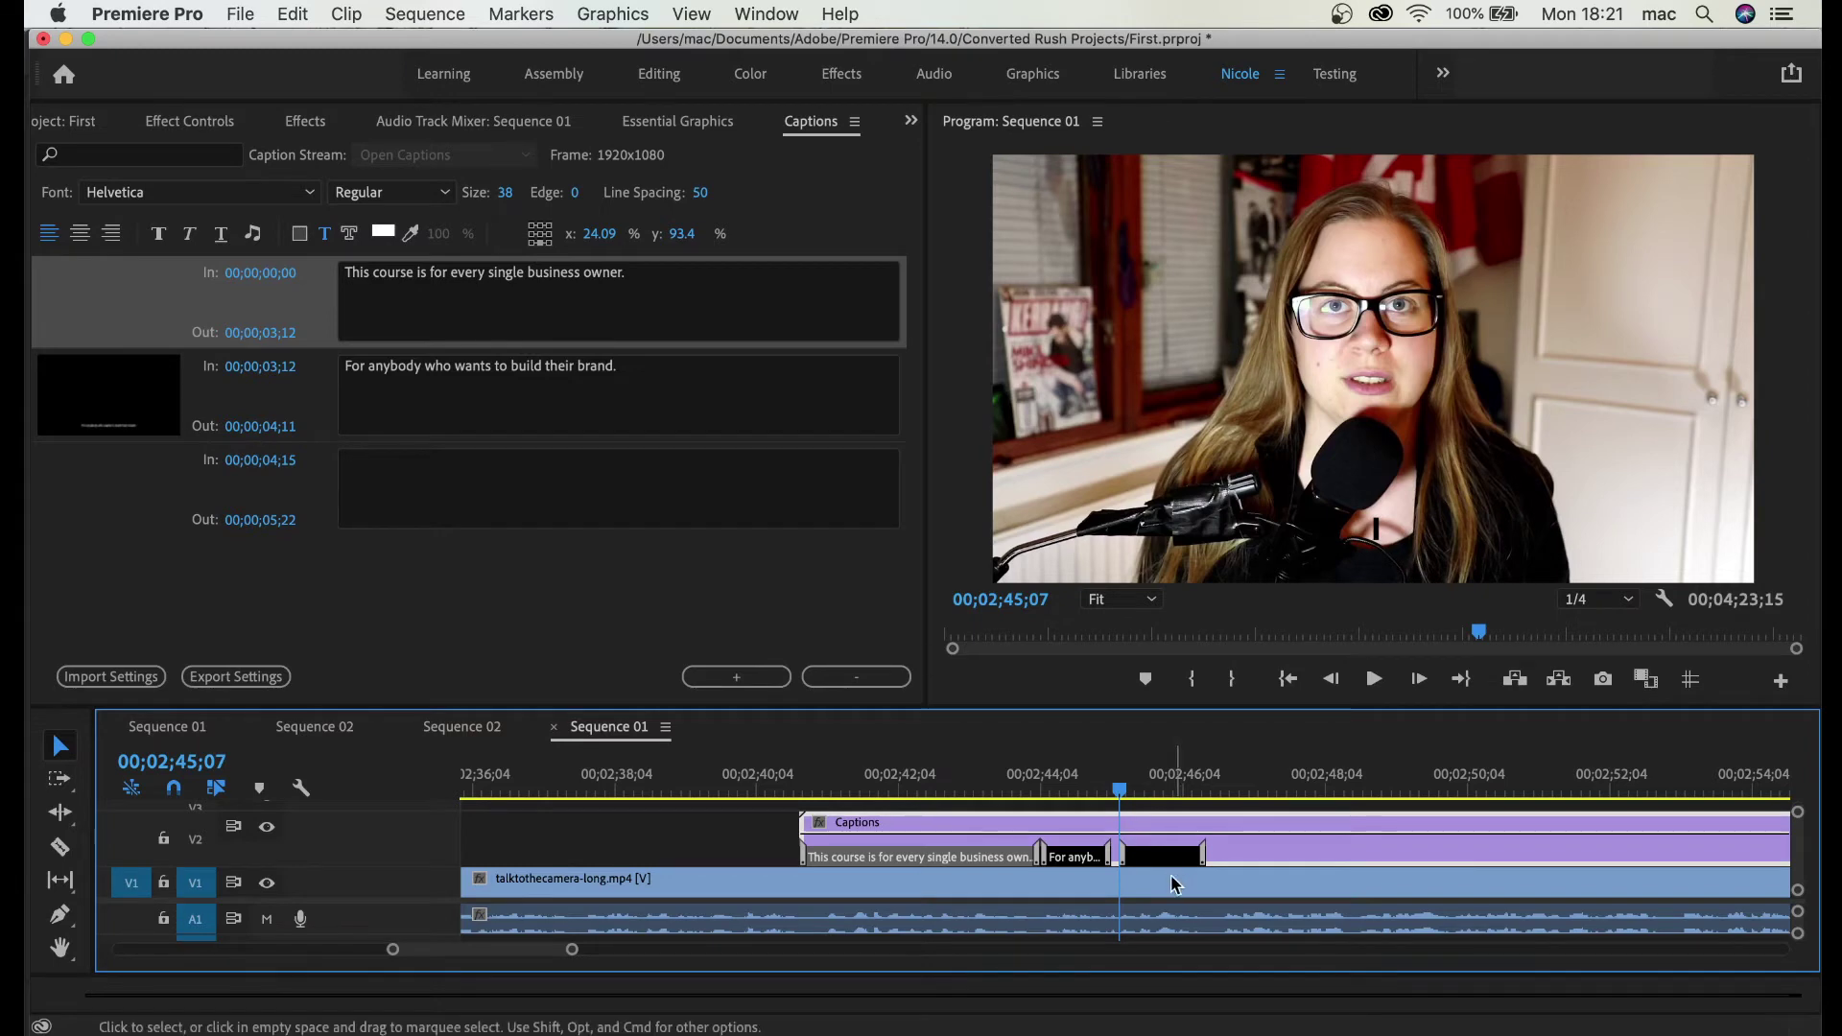
{"action": "left_click", "coordinate": [1075, 857]}
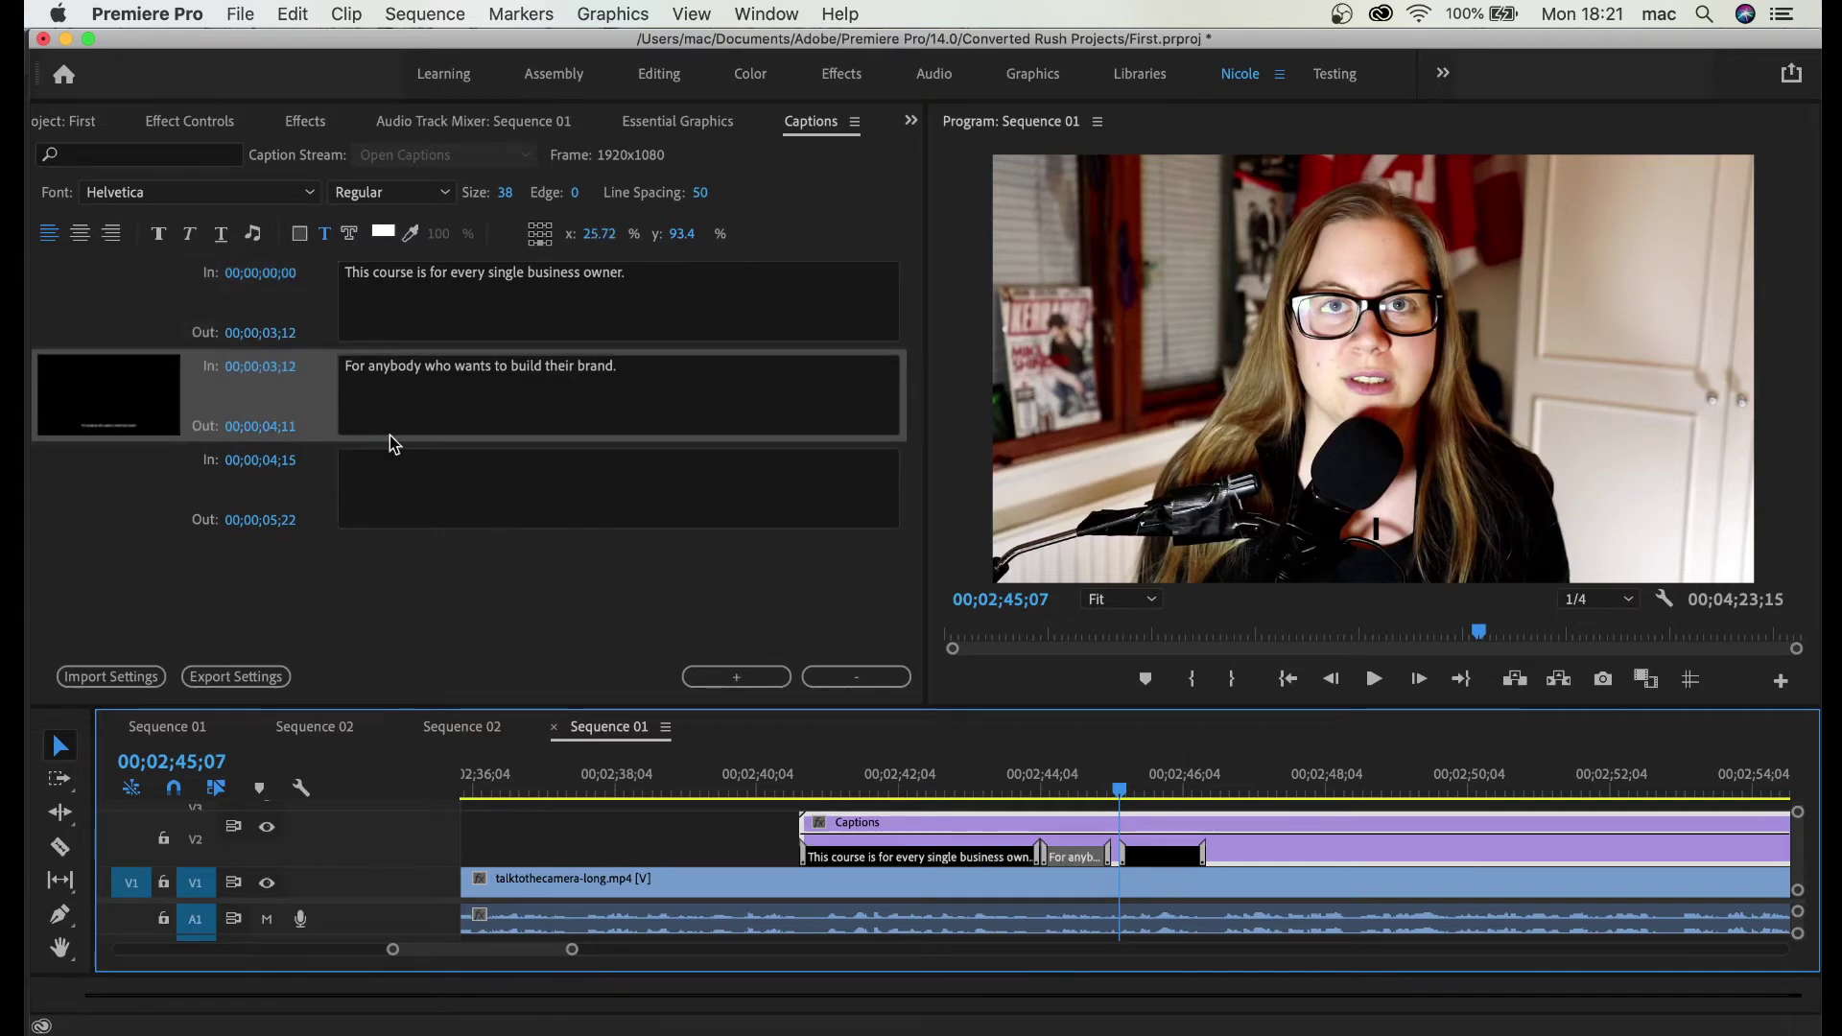
{"action": "left_click", "coordinate": [1165, 858]}
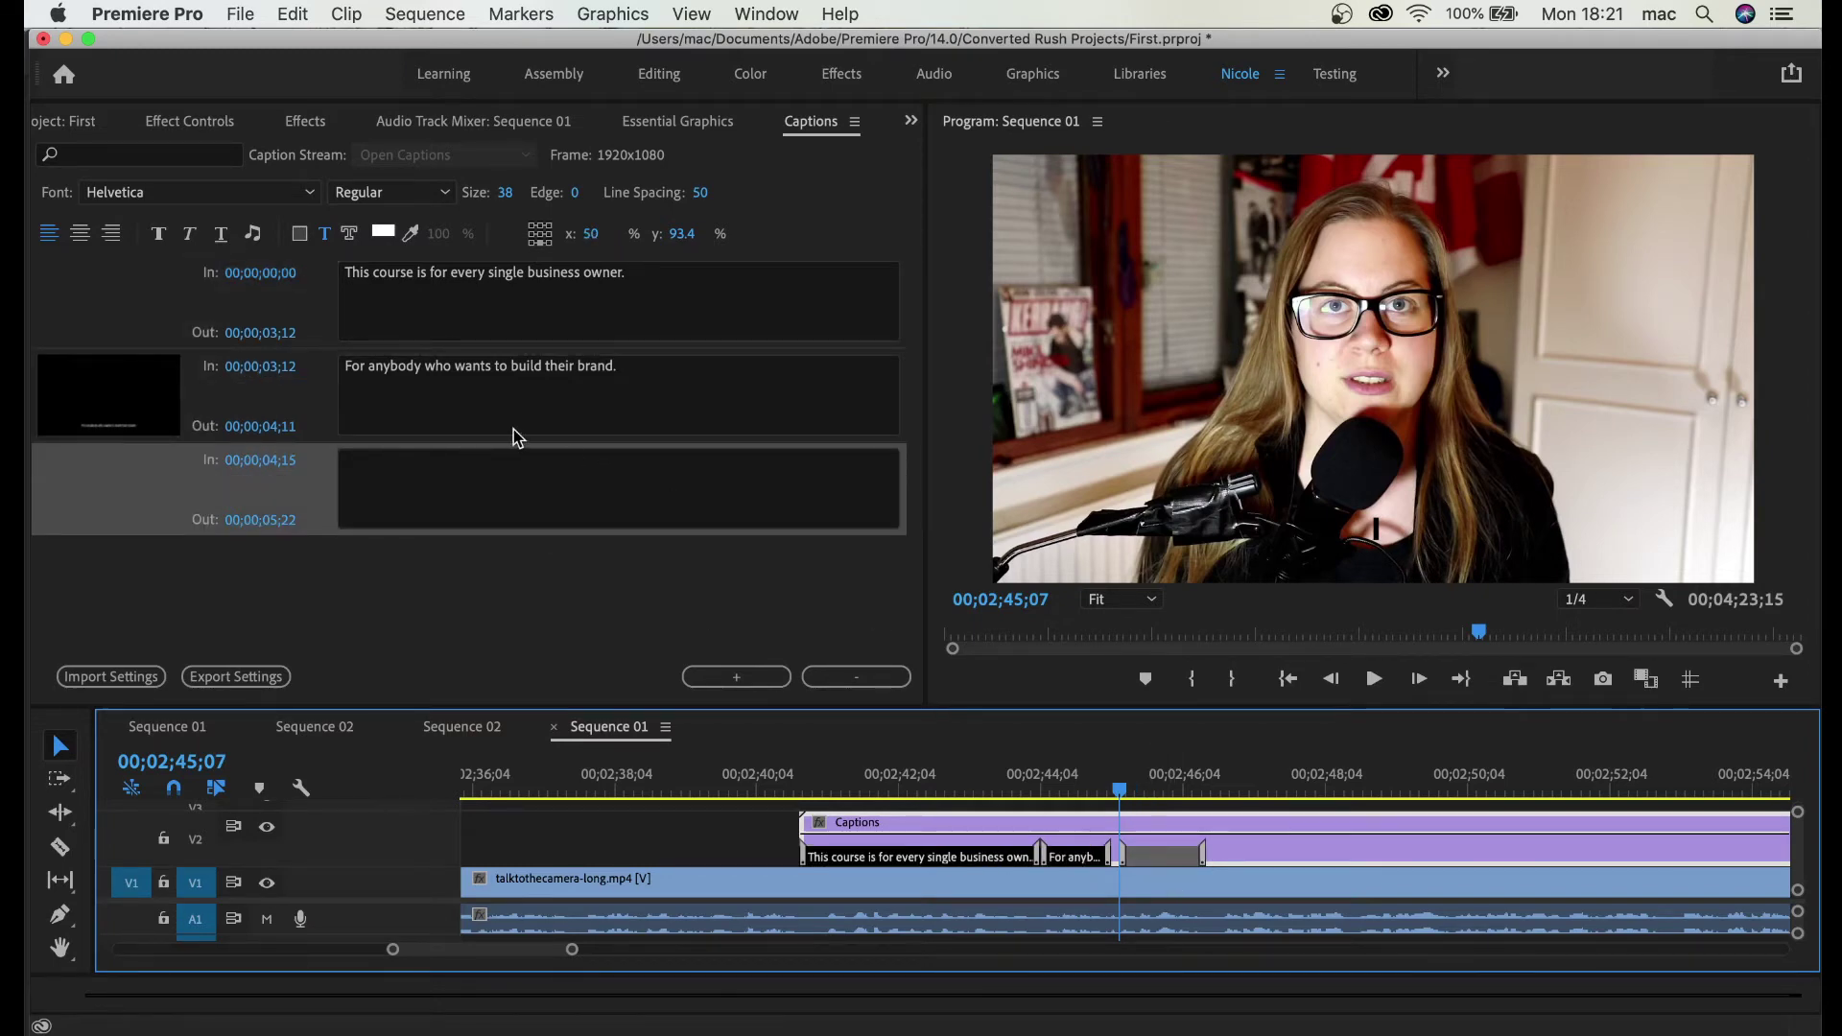
Step: Preview the second caption and extend the third caption to end at 00;00;05;25
{"action": "left_click", "coordinate": [501, 391]}
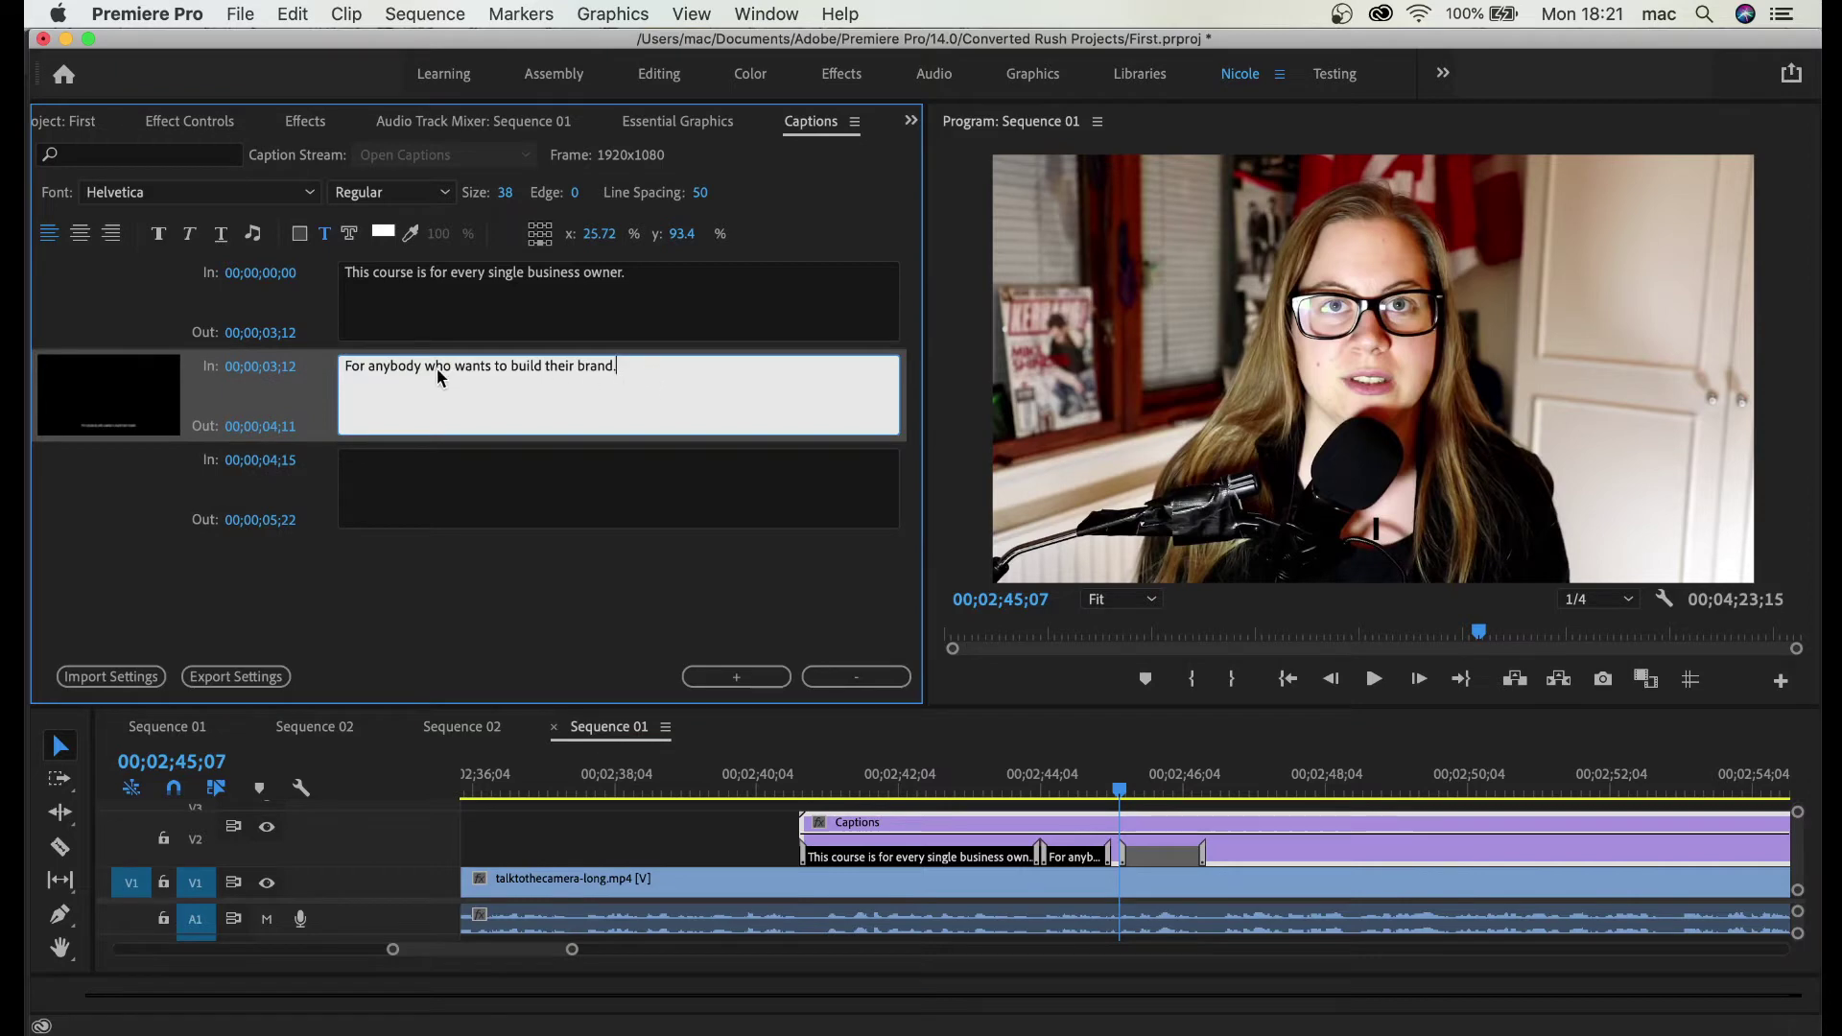
{"action": "left_click", "coordinate": [1065, 794]}
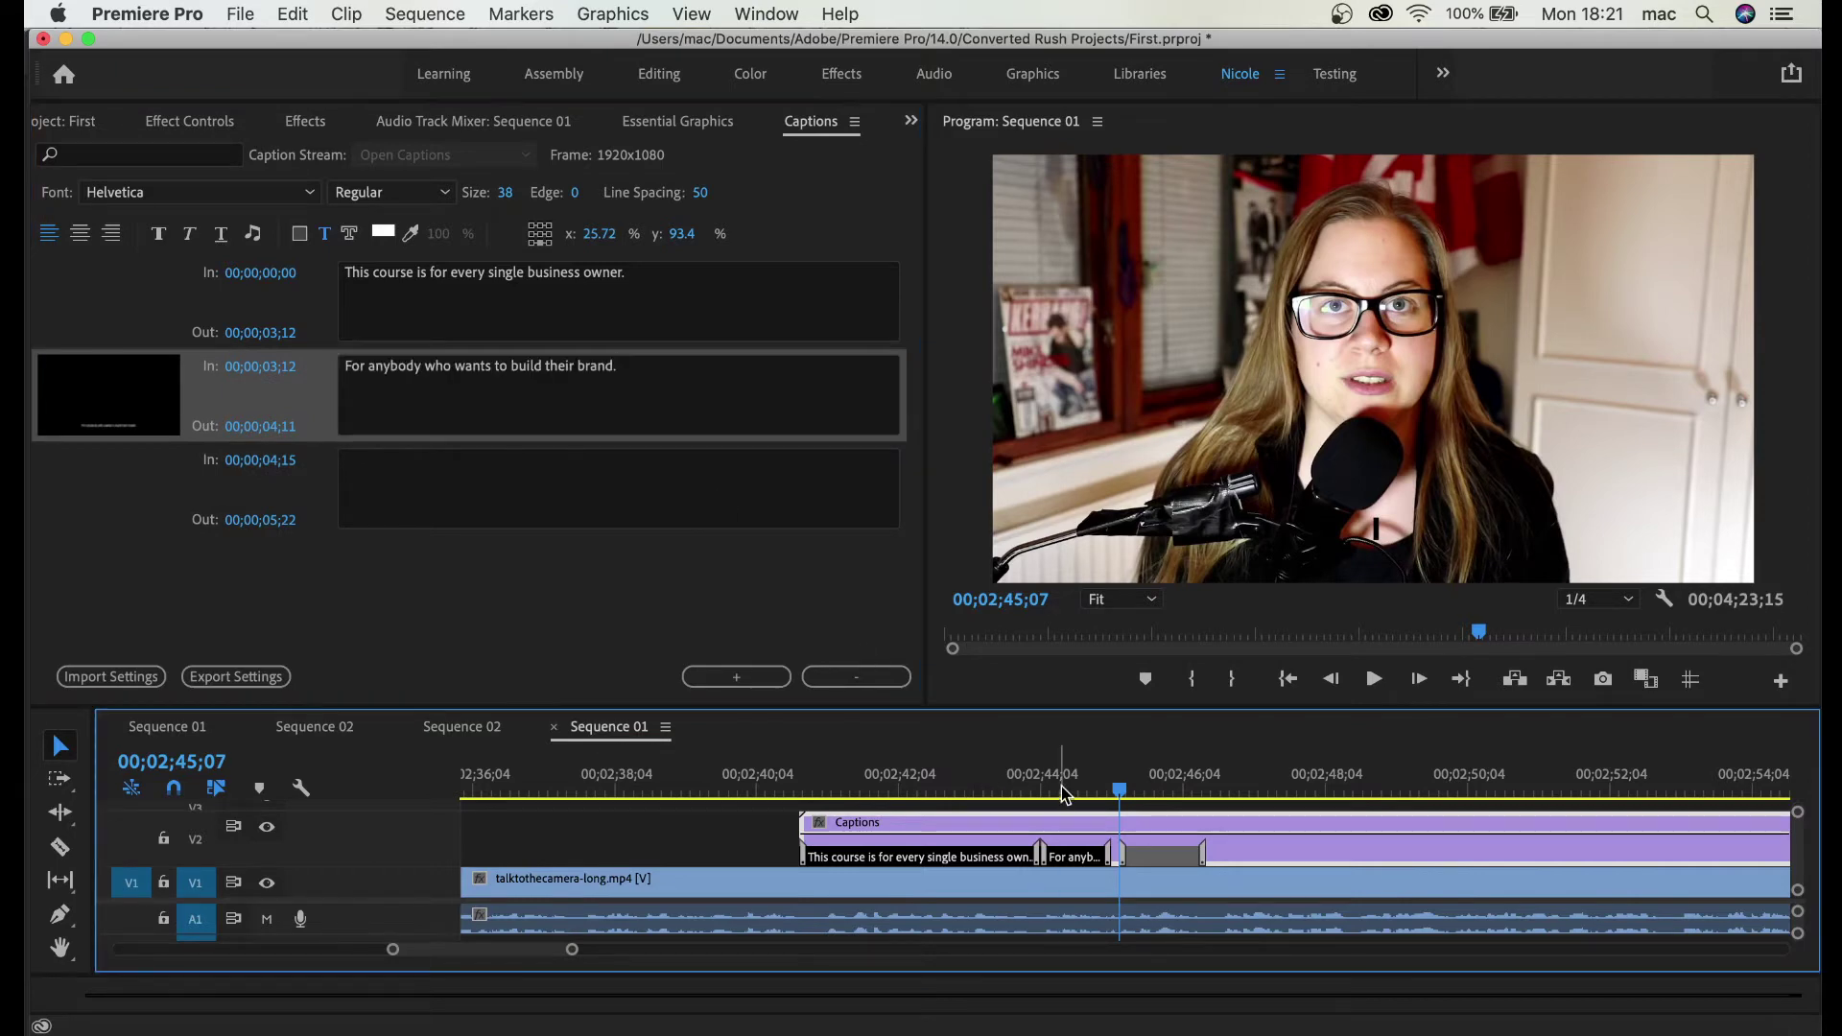
{"action": "left_click", "coordinate": [1062, 792]}
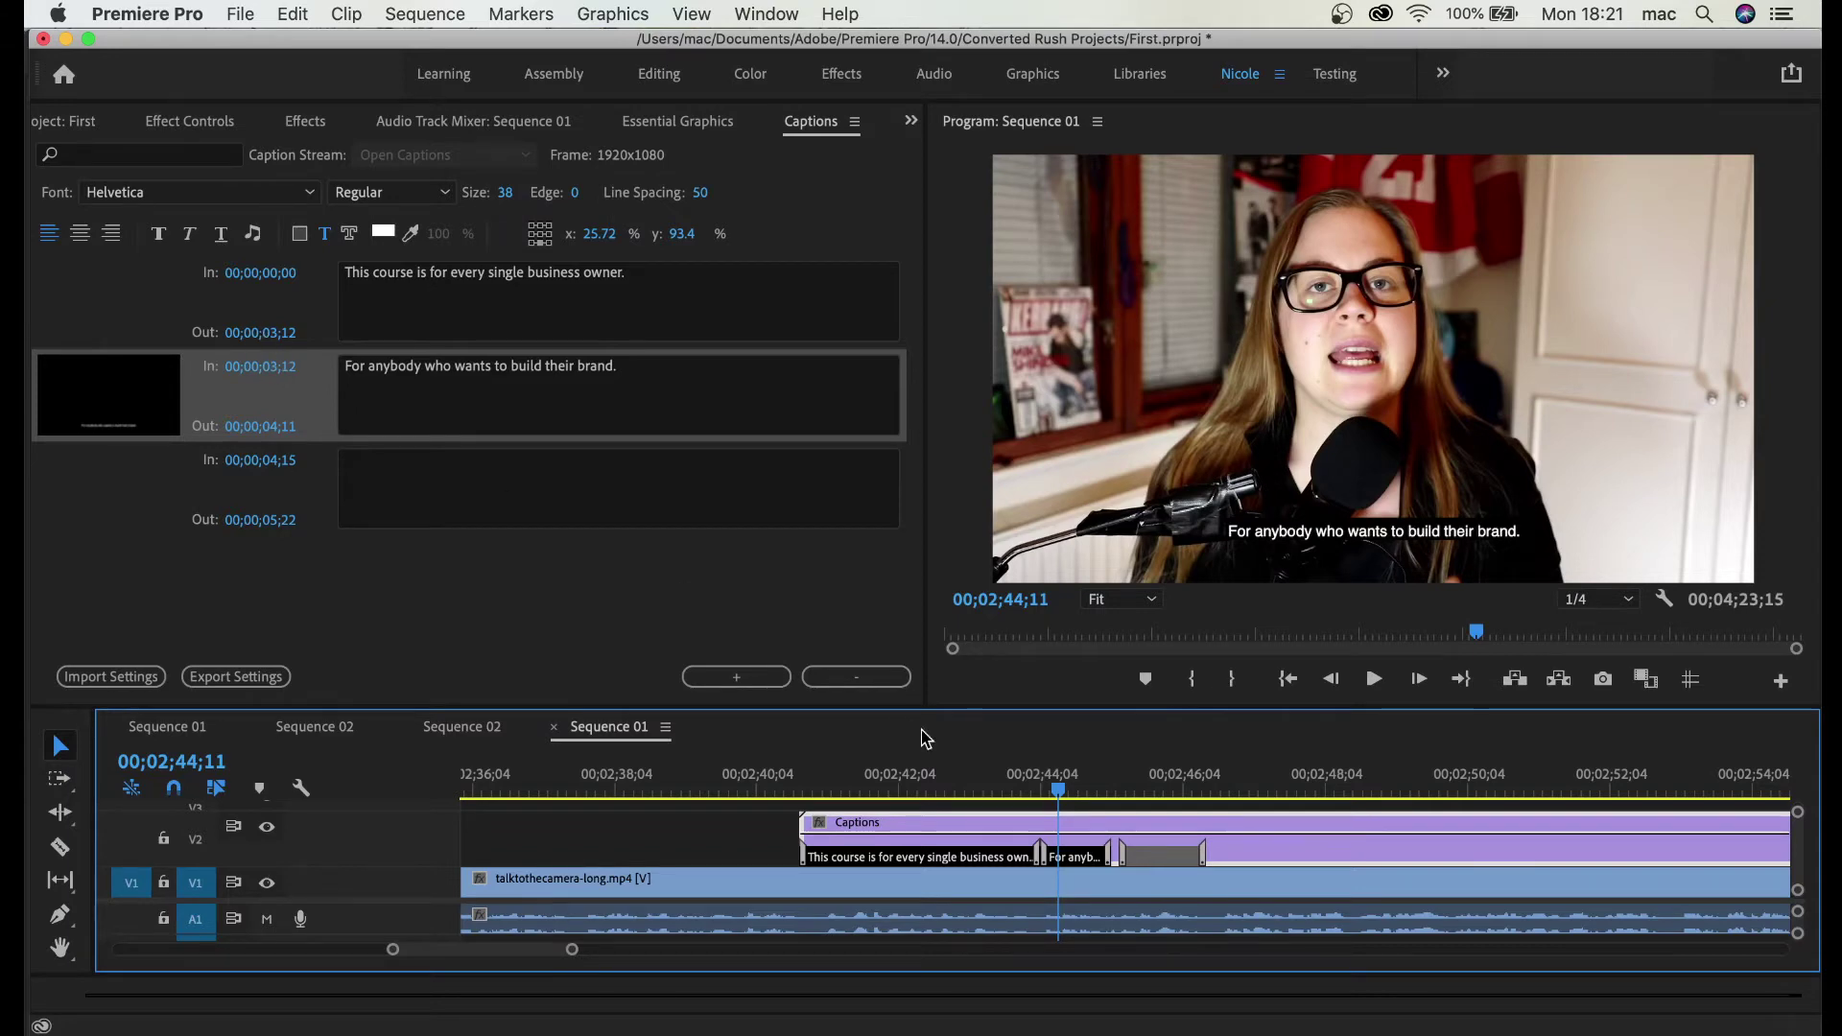
{"action": "left_click", "coordinate": [1199, 848]}
{"action": "mouse_move", "coordinate": [1199, 848]}
{"action": "left_mouse_down"}
{"action": "mouse_move", "coordinate": [1266, 850]}
{"action": "mouse_move", "coordinate": [1209, 850]}
{"action": "left_mouse_up"}
{"action": "left_click", "coordinate": [1159, 785]}
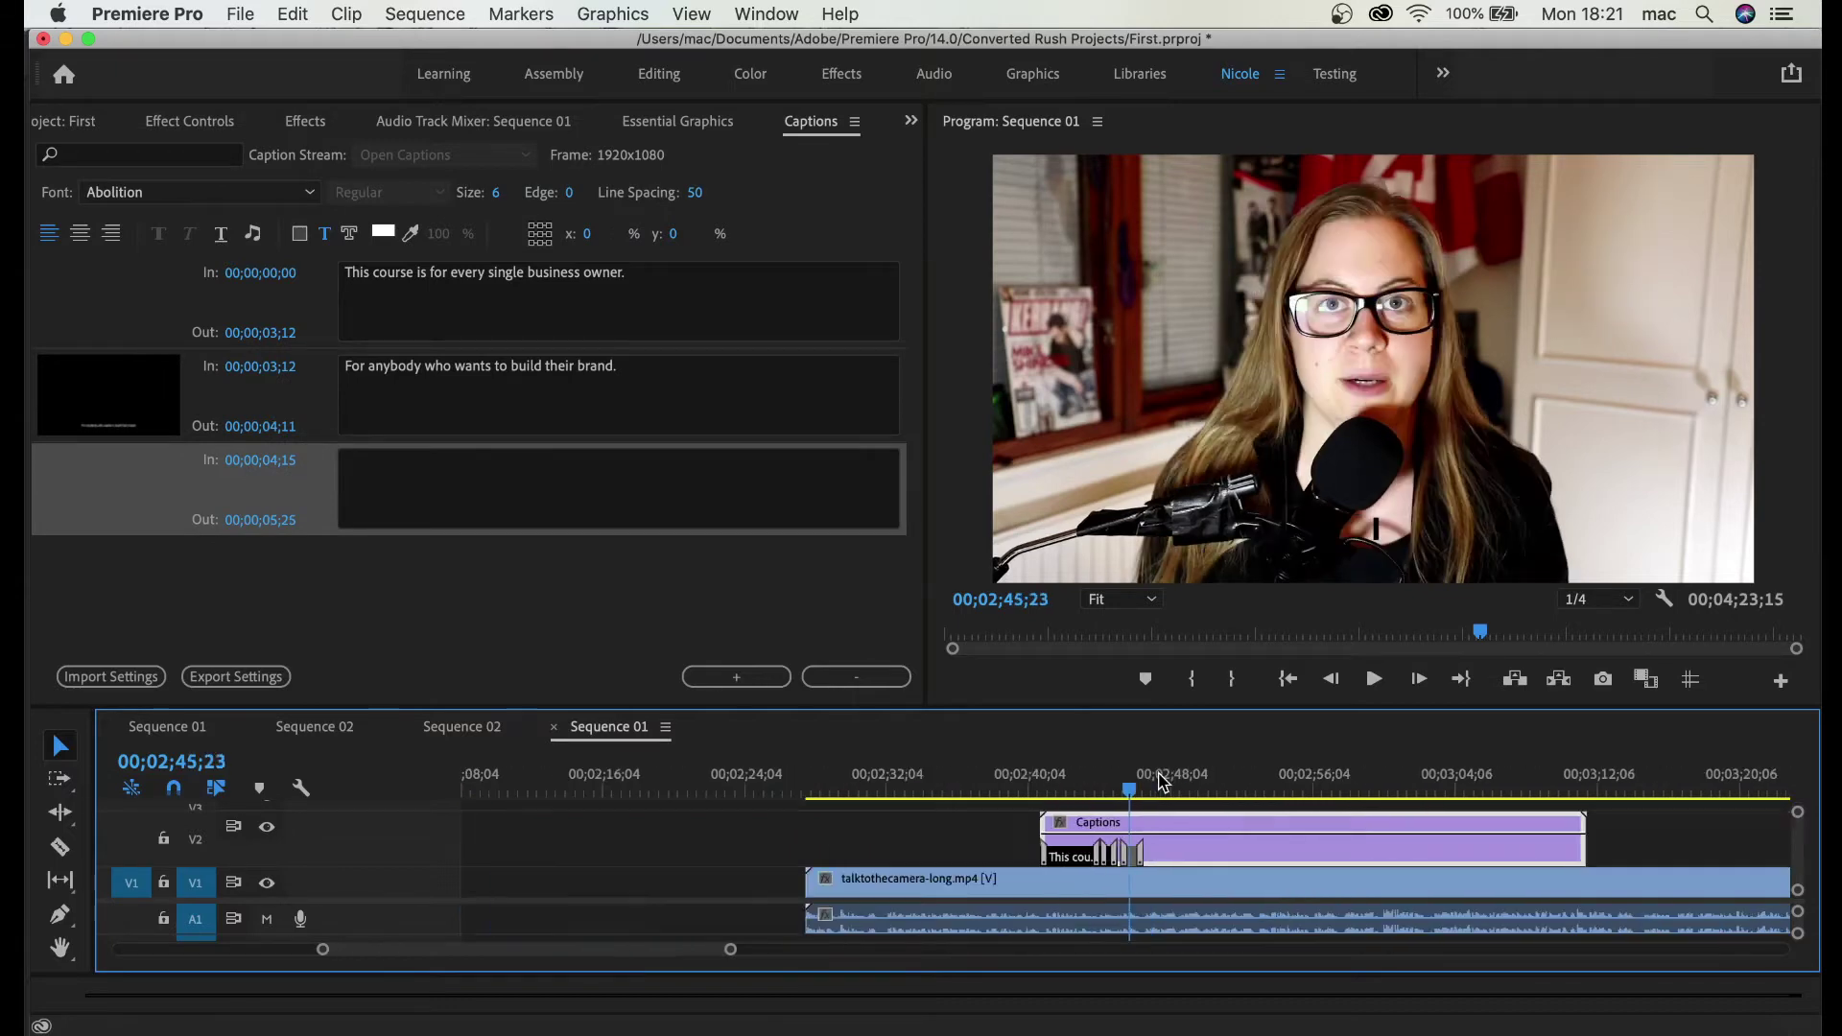
Step: Zoom the timeline and preview the second and first captions from the ruler
{"action": "key", "text": "minus"}
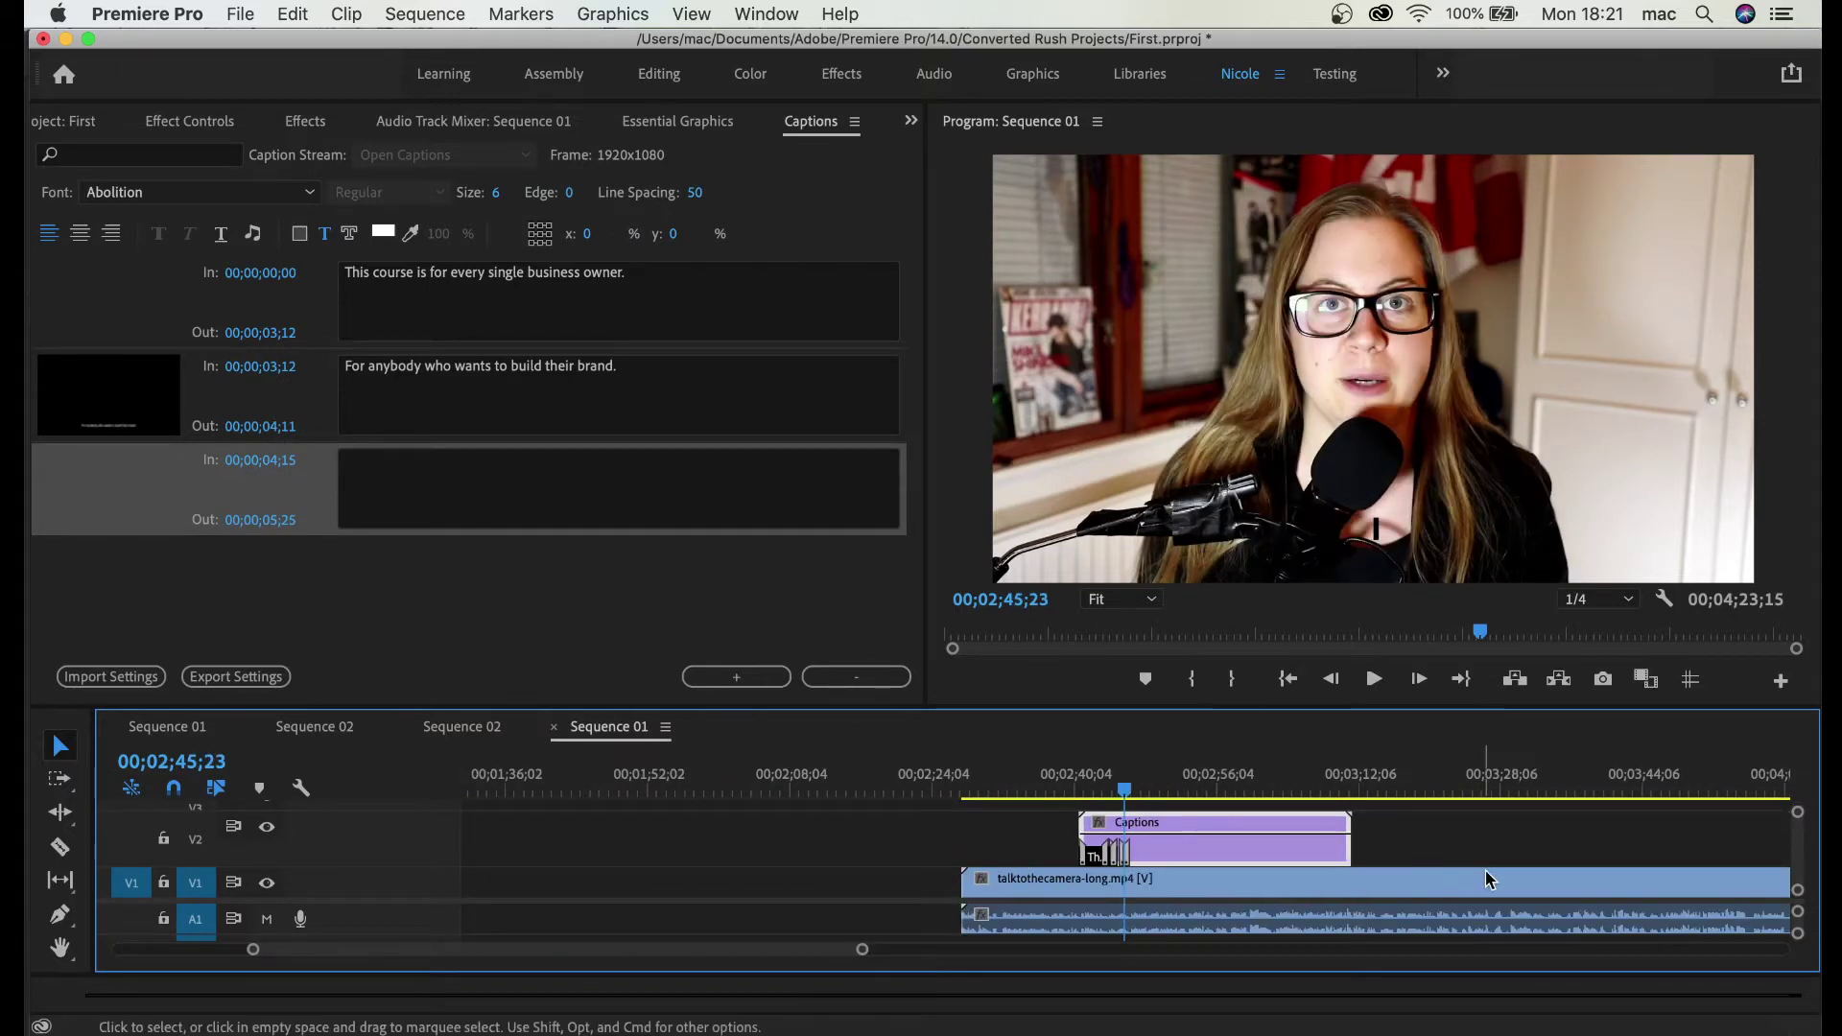
{"action": "key", "text": "equal"}
{"action": "key", "text": "equal"}
{"action": "key", "text": "equal"}
{"action": "key", "text": "equal"}
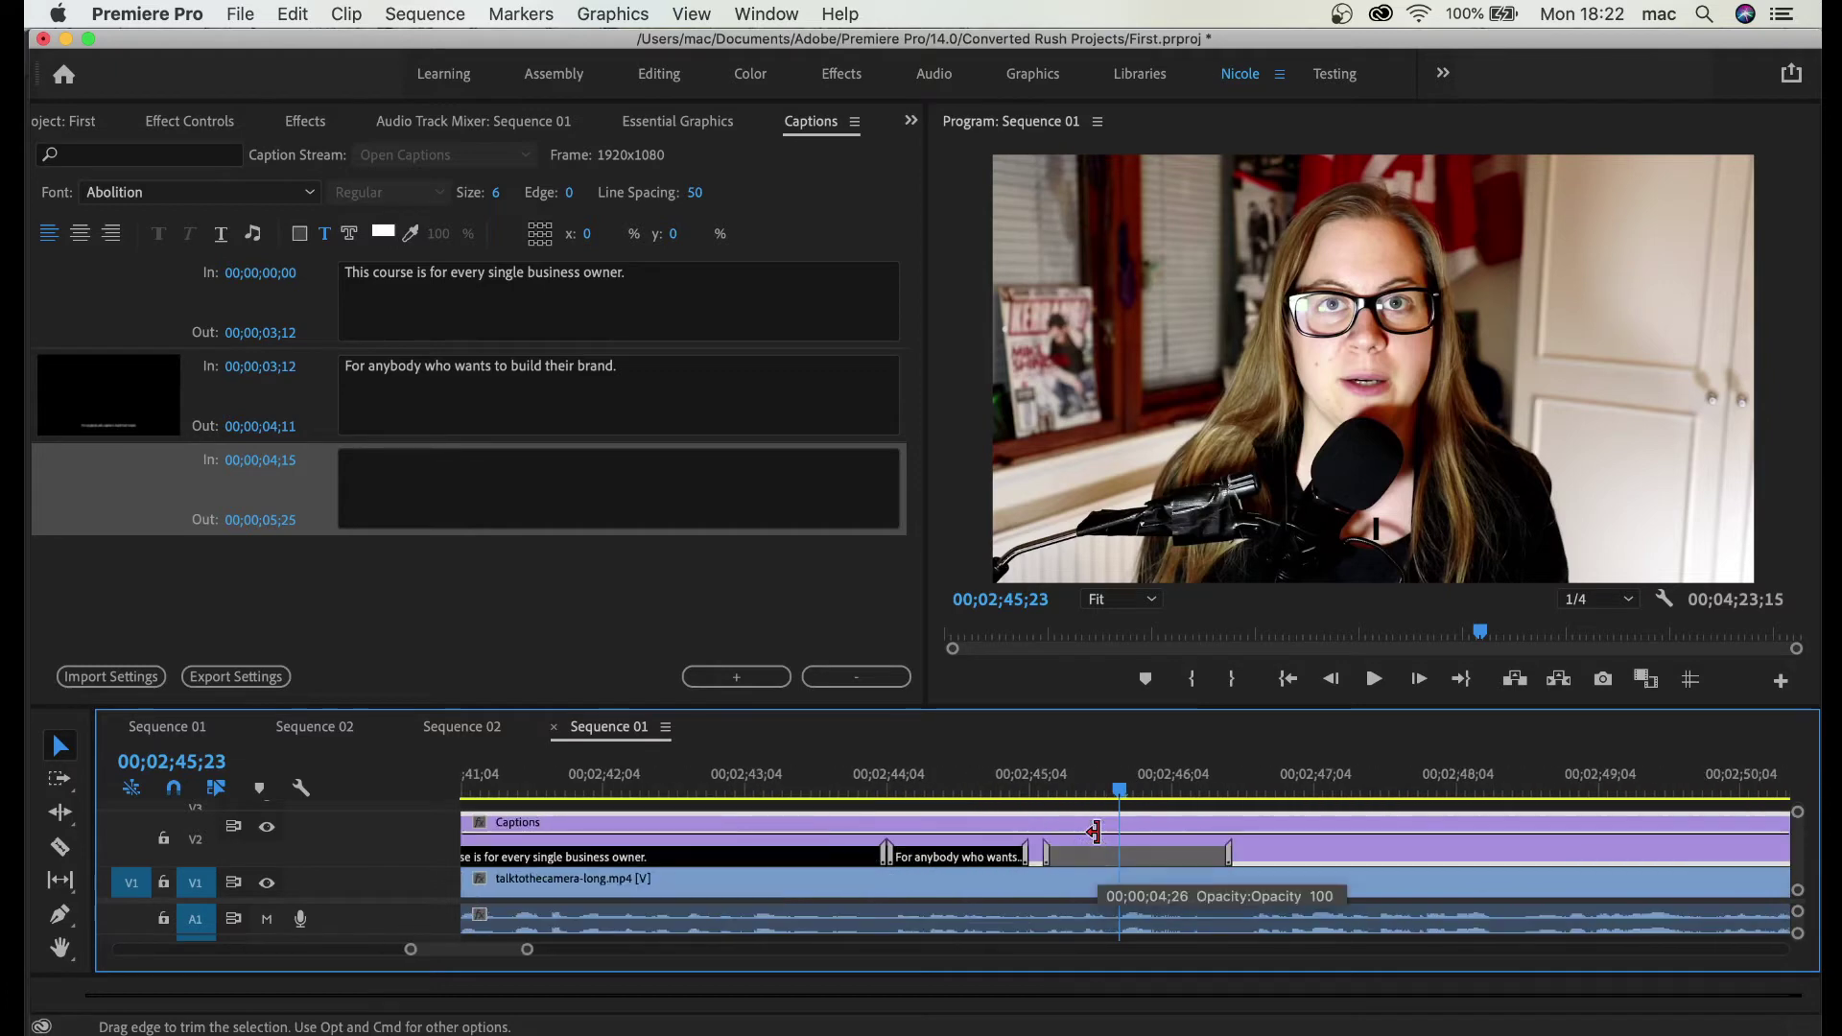
{"action": "key", "text": "minus"}
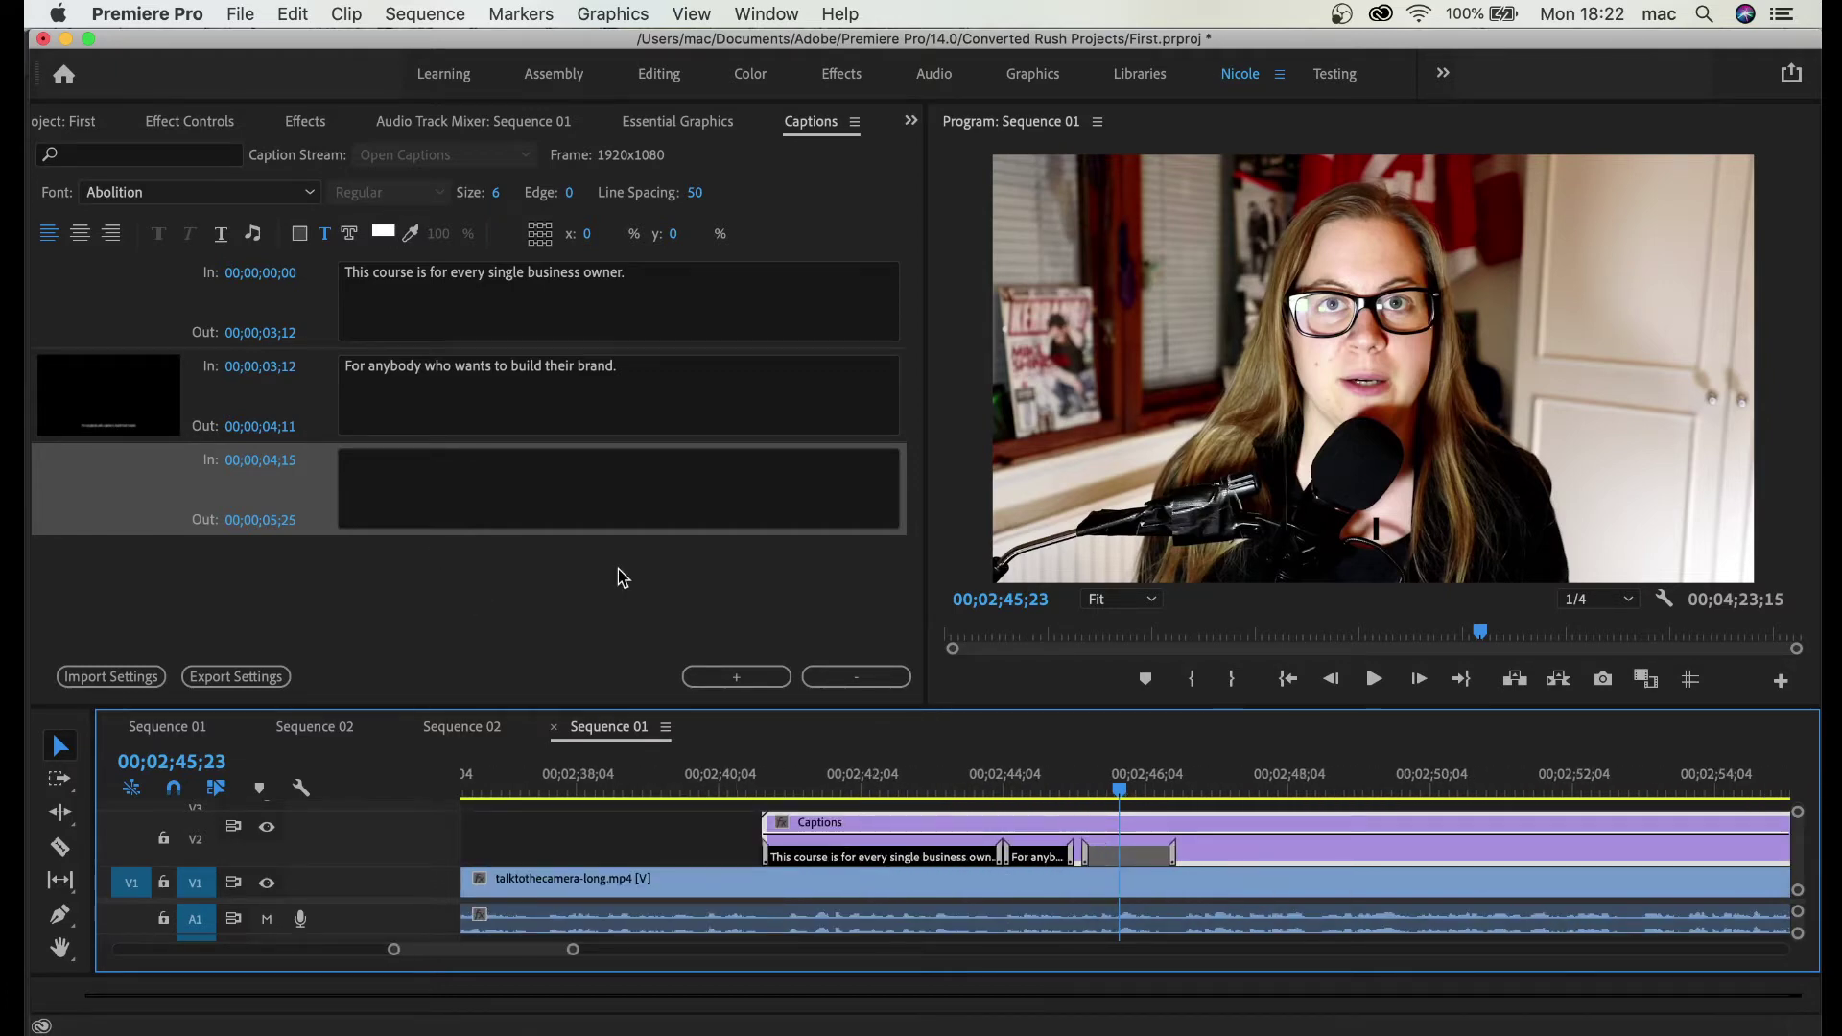
{"action": "left_click", "coordinate": [1048, 787]}
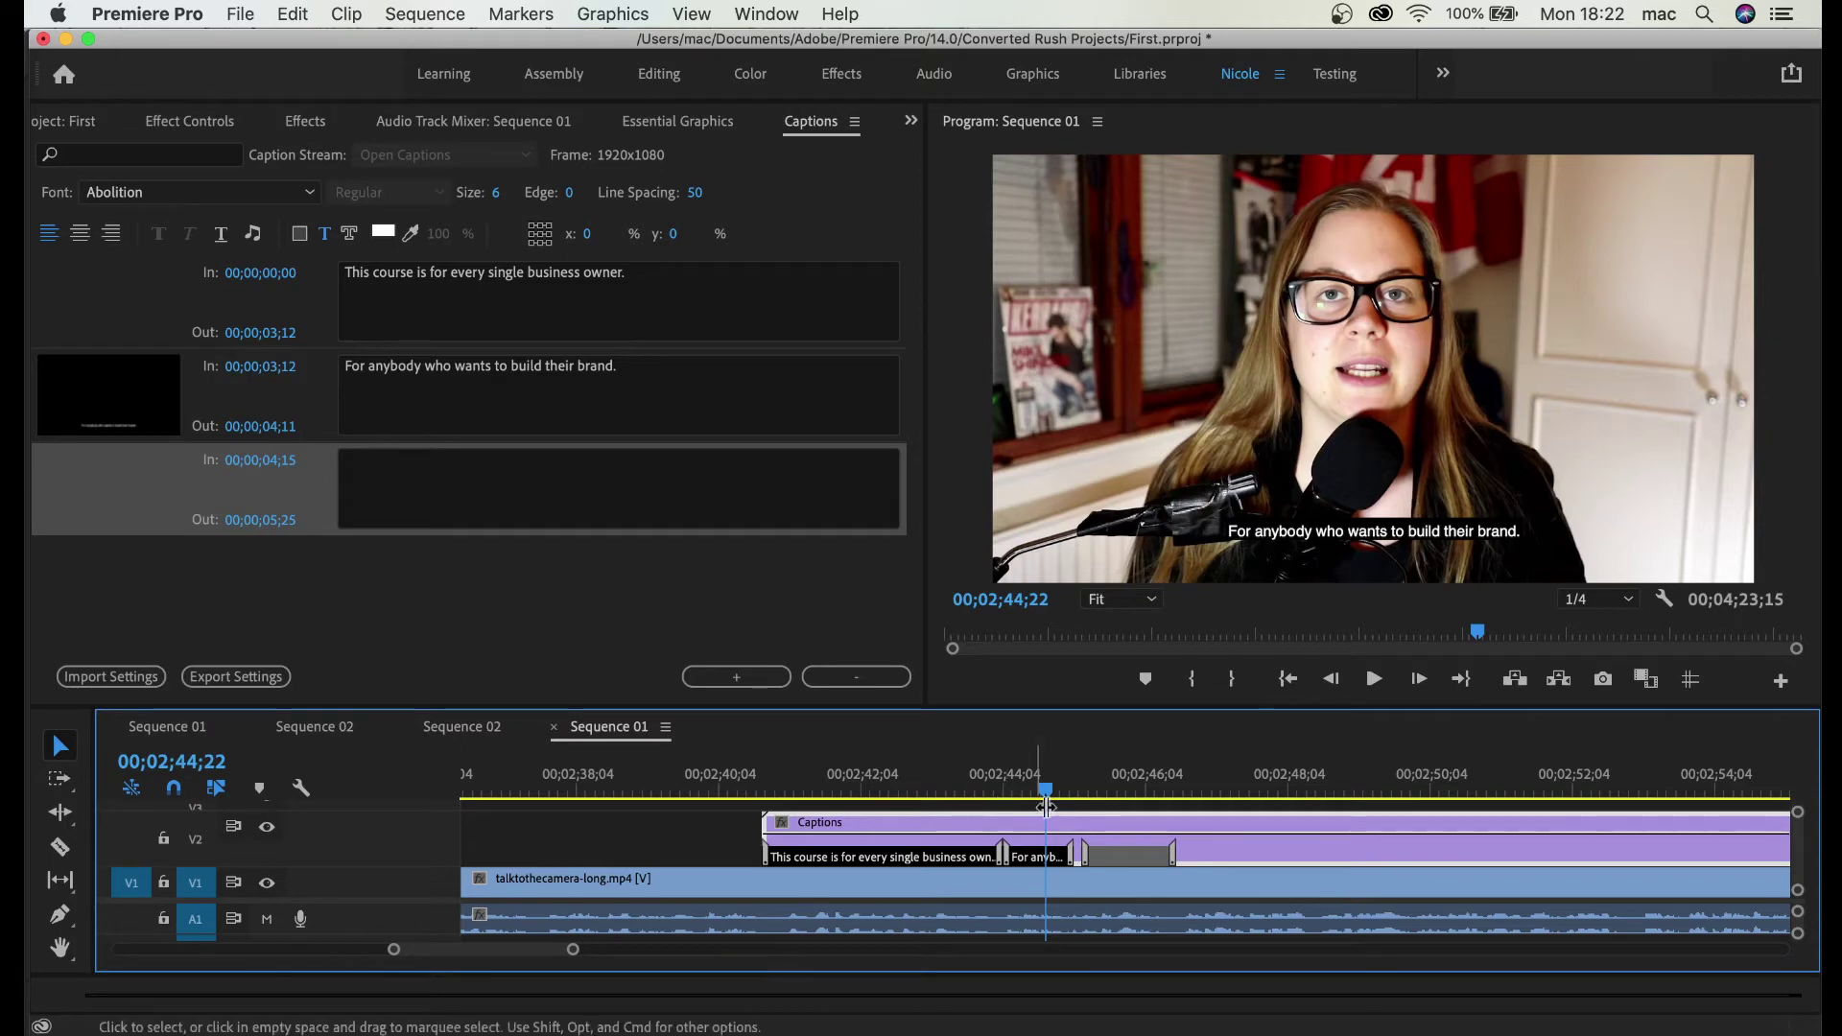
{"action": "left_click", "coordinate": [908, 789]}
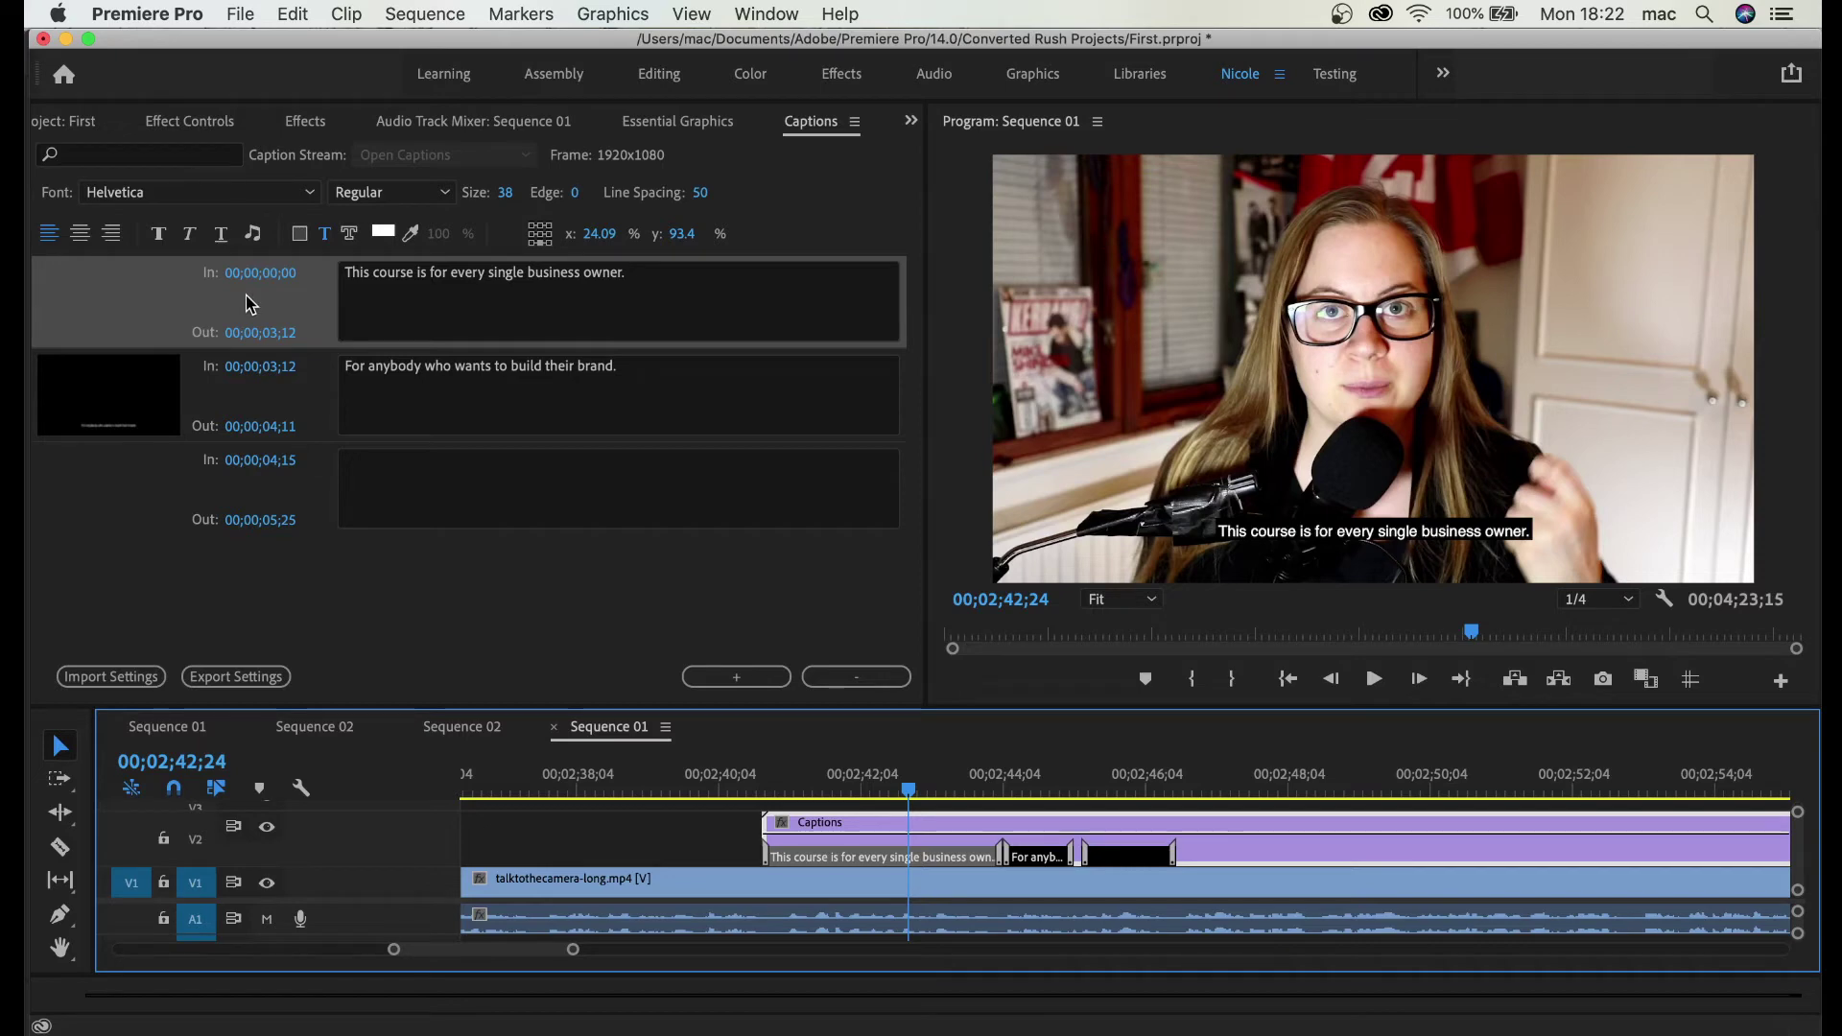
Step: Select all three captions and set their font size to 48
{"action": "right_click", "coordinate": [264, 321]}
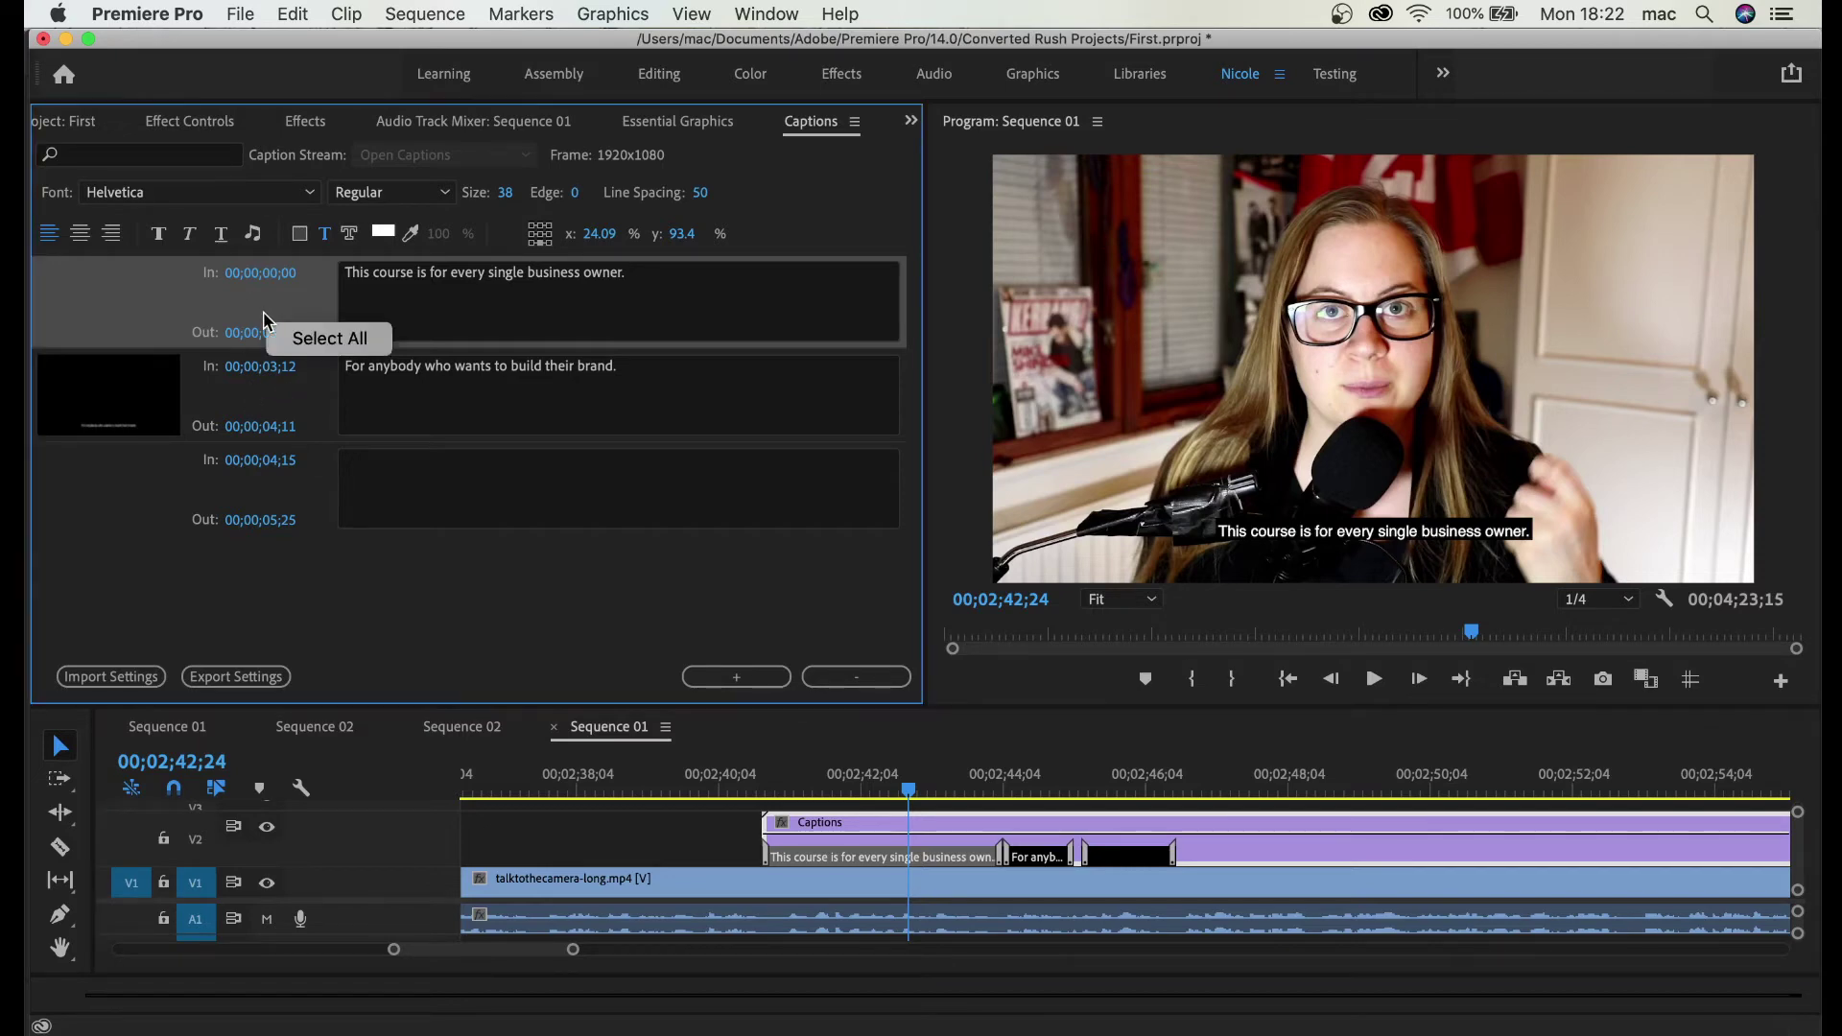
{"action": "left_click", "coordinate": [302, 342]}
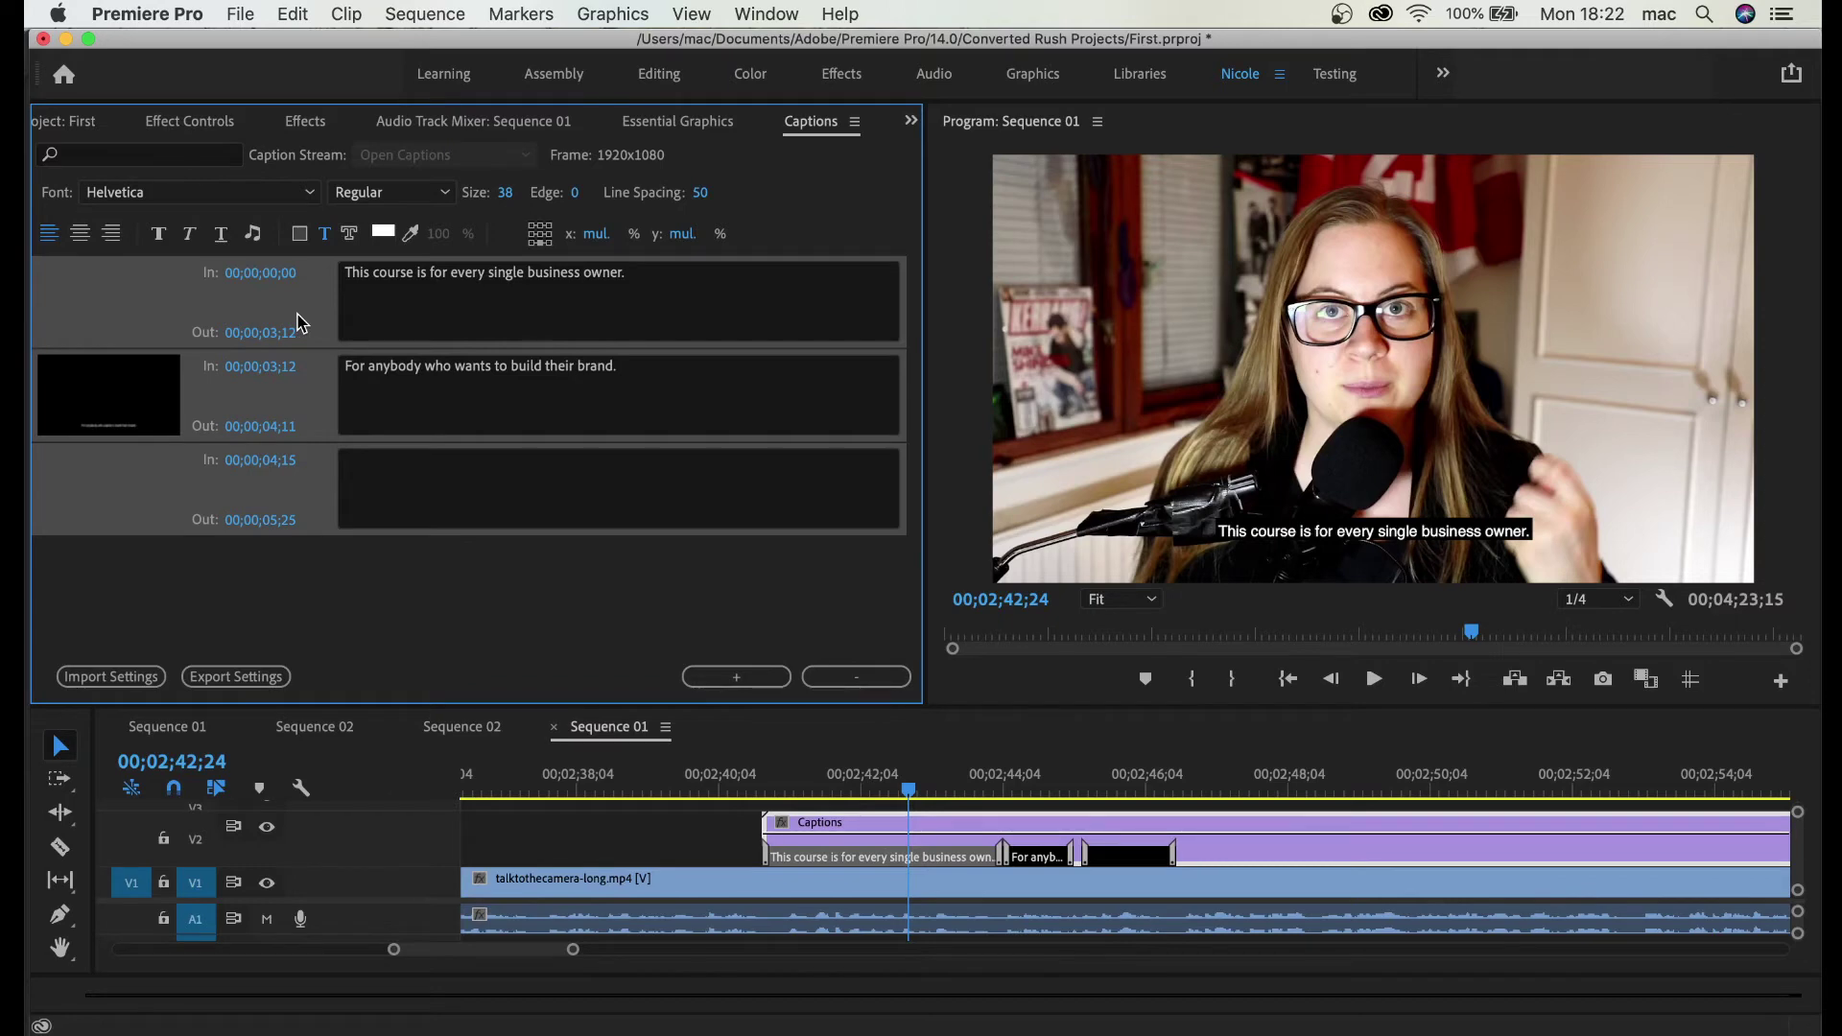
{"action": "left_click", "coordinate": [509, 197]}
{"action": "type", "text": "45"}
{"action": "key", "text": "Return"}
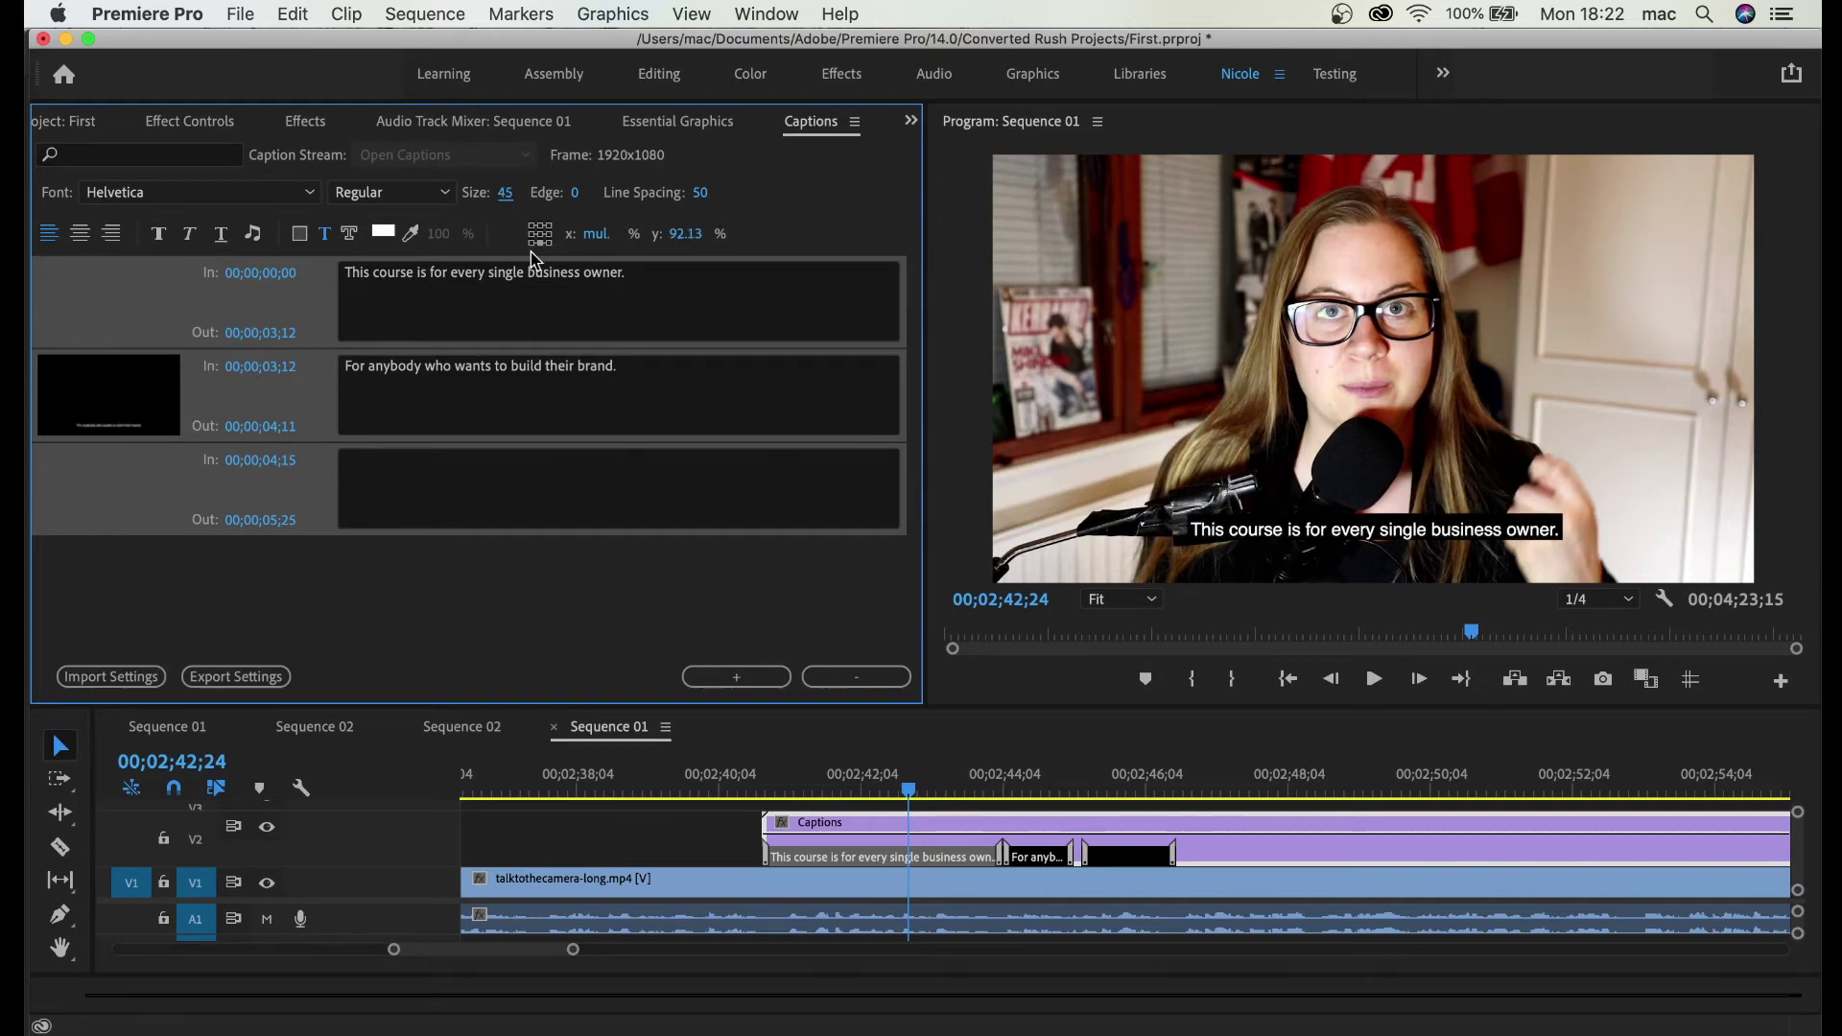
{"action": "left_click_drag", "start_coordinate": [510, 197], "coordinate": [519, 197]}
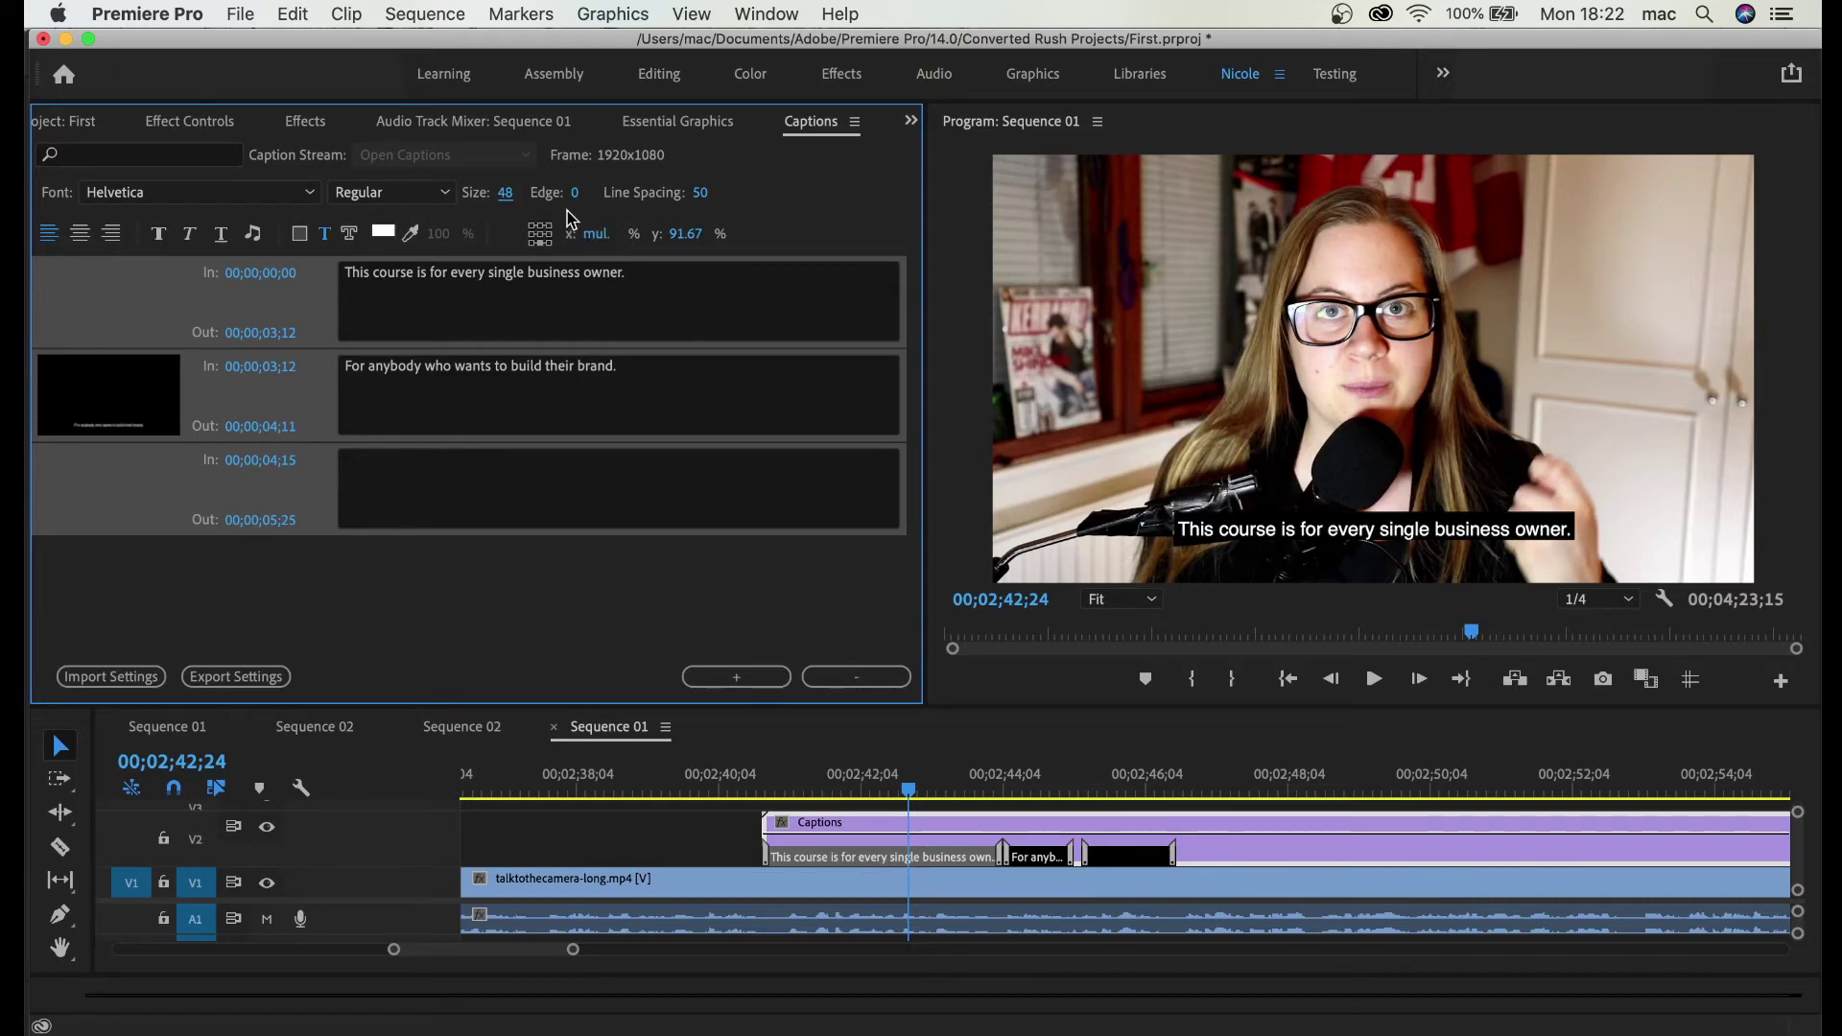
Step: Try a thick edge on the captions, then set the edge back to 0
{"action": "left_click_drag", "start_coordinate": [576, 194], "coordinate": [645, 203]}
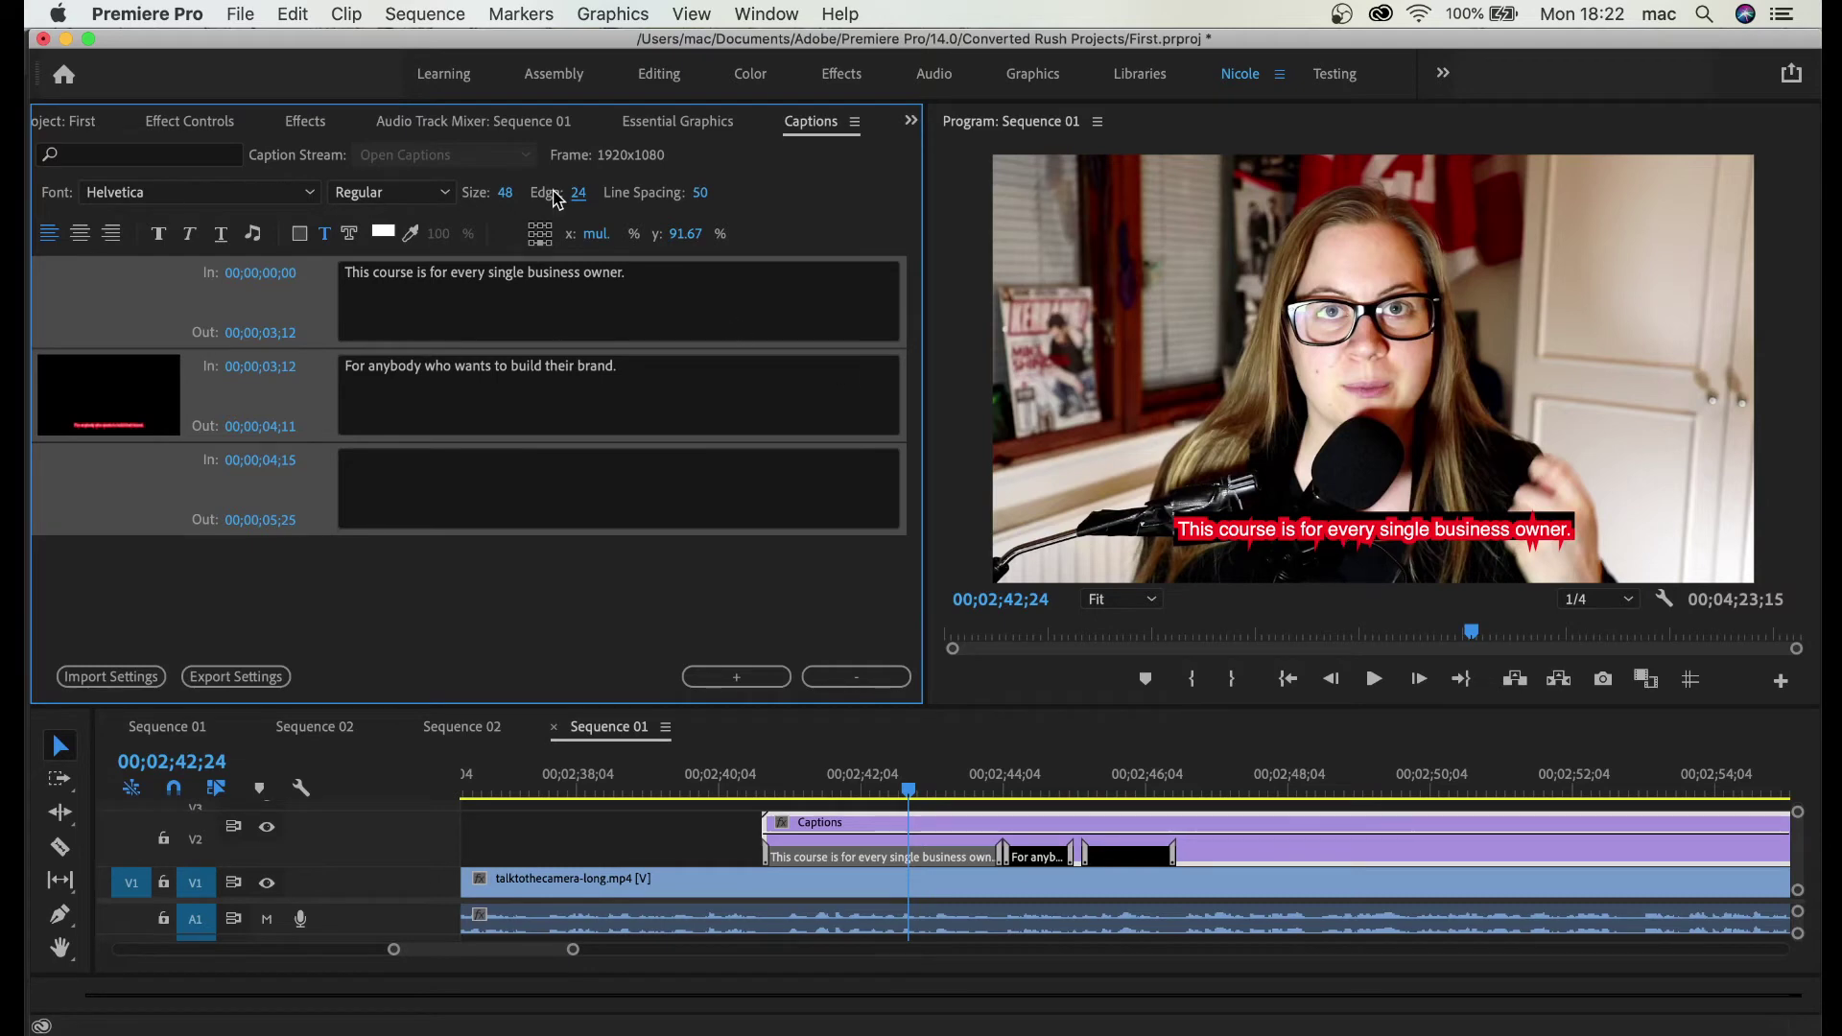
{"action": "left_click", "coordinate": [579, 193]}
{"action": "type", "text": "0"}
{"action": "key", "text": "Return"}
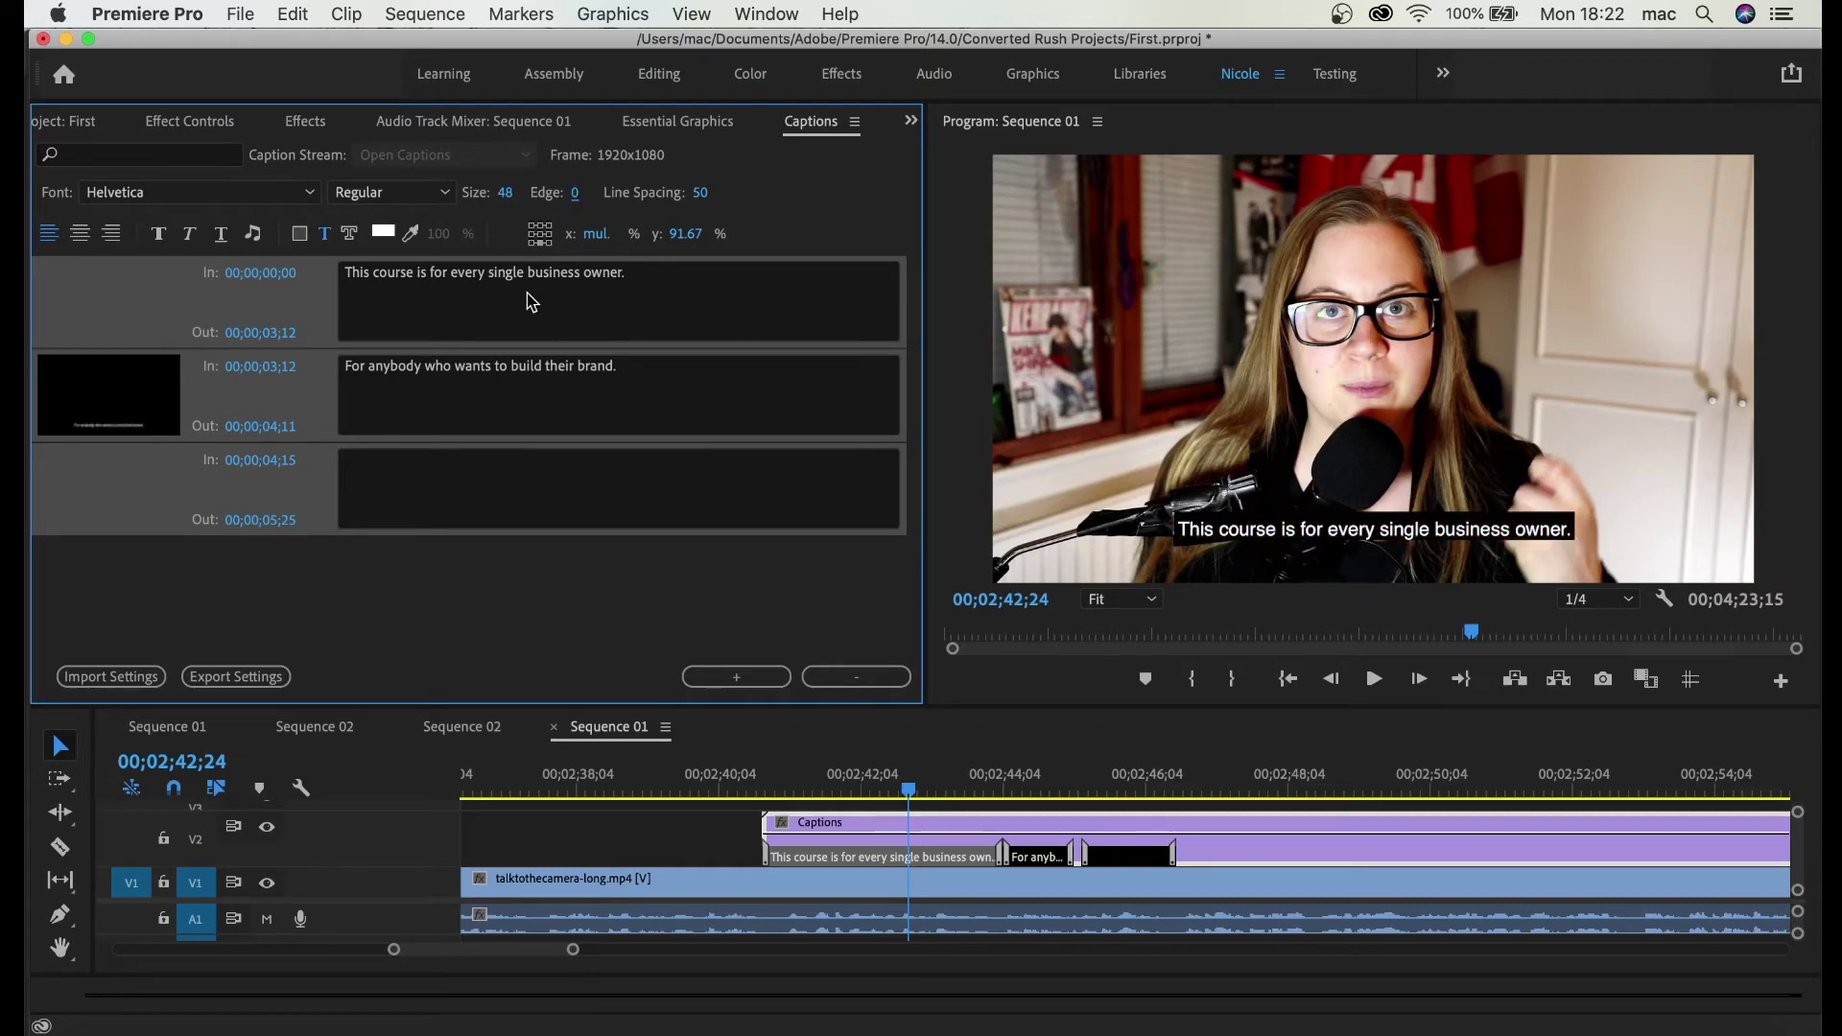
Step: Set the caption text colour to red (BC1414)
{"action": "left_click", "coordinate": [382, 235]}
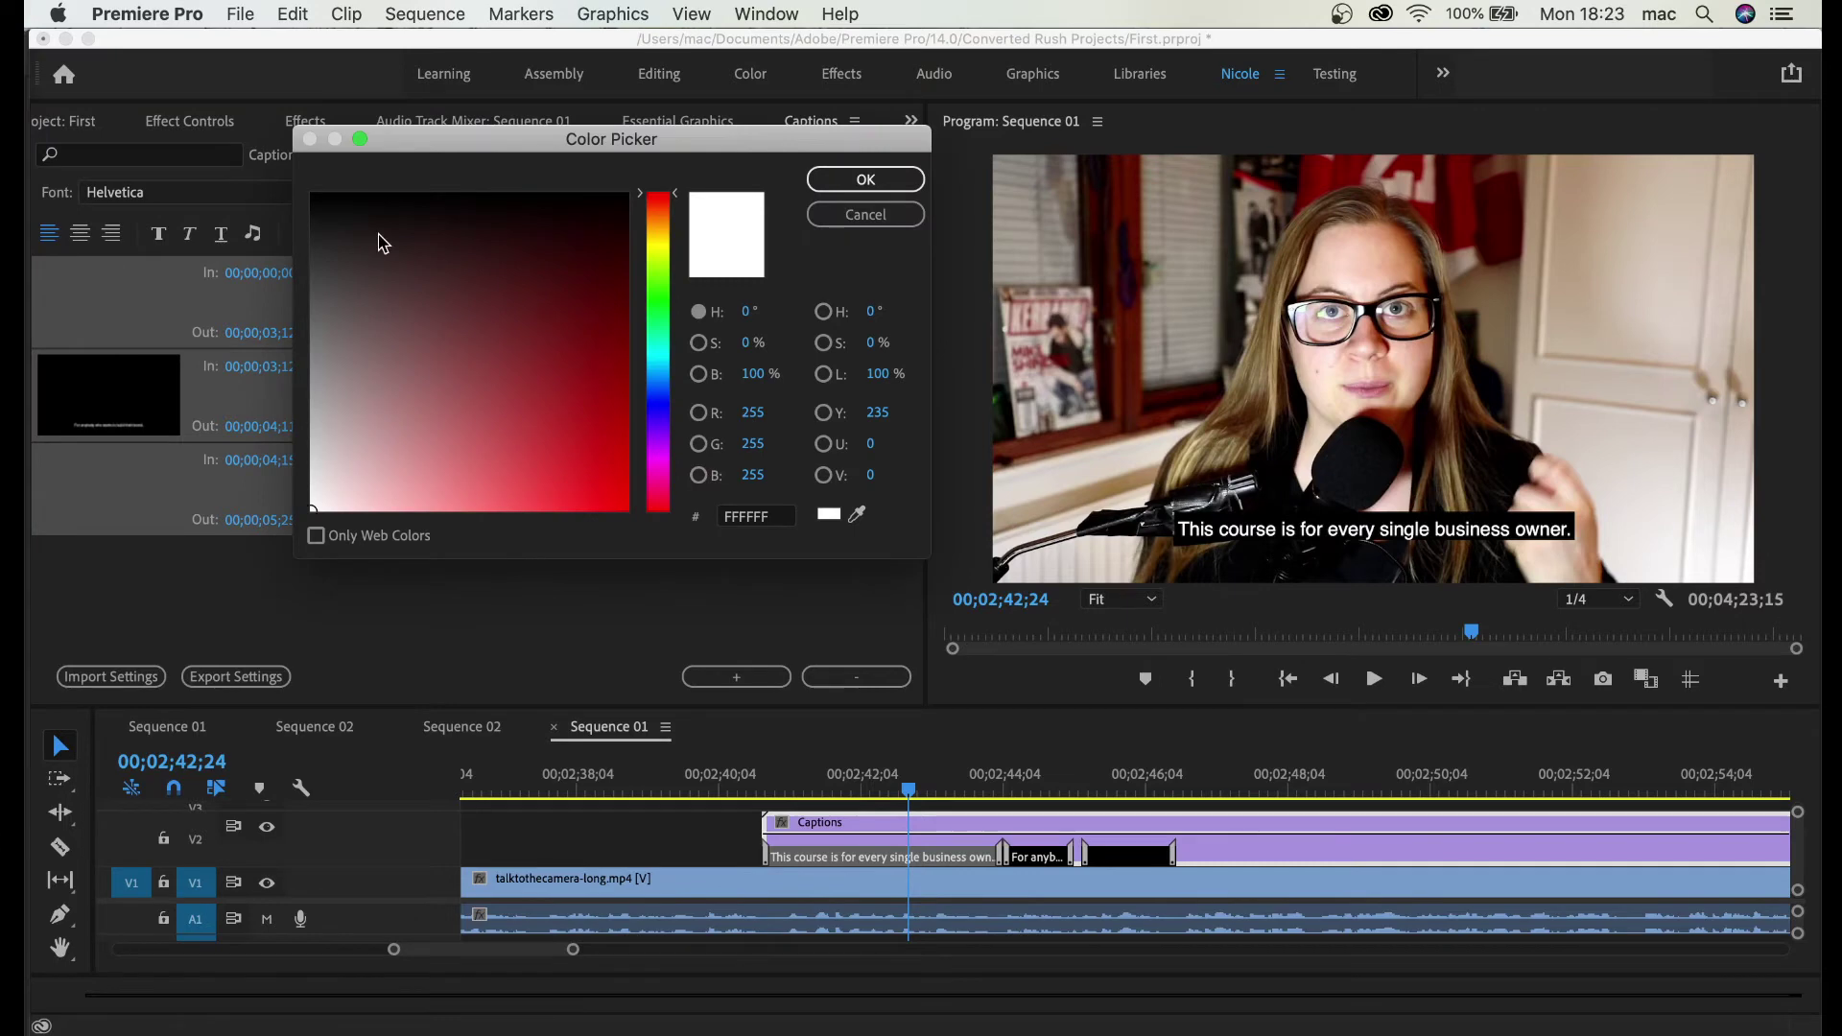
{"action": "mouse_move", "coordinate": [614, 456]}
{"action": "left_mouse_down"}
{"action": "mouse_move", "coordinate": [587, 378]}
{"action": "mouse_move", "coordinate": [595, 427]}
{"action": "left_mouse_up"}
{"action": "left_click", "coordinate": [867, 179]}
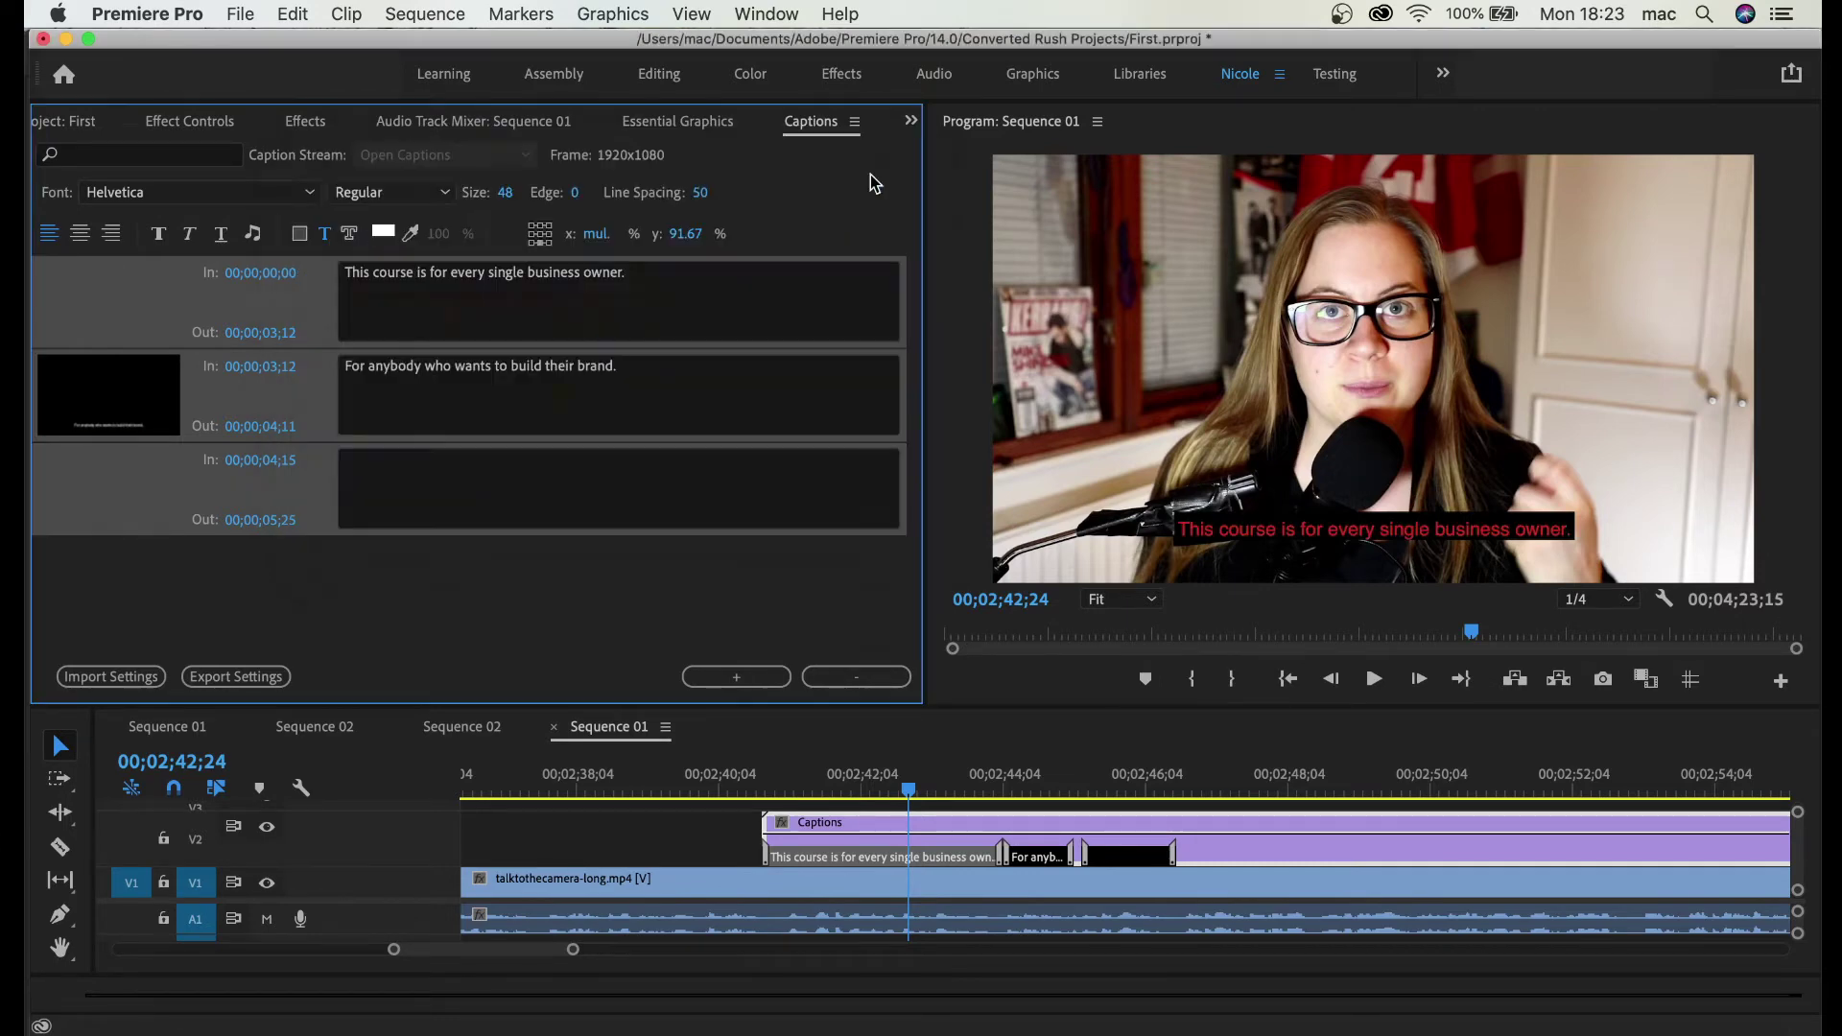
Step: Enable a white caption background and make the caption text bold
{"action": "left_click", "coordinate": [300, 237]}
{"action": "left_click", "coordinate": [383, 233]}
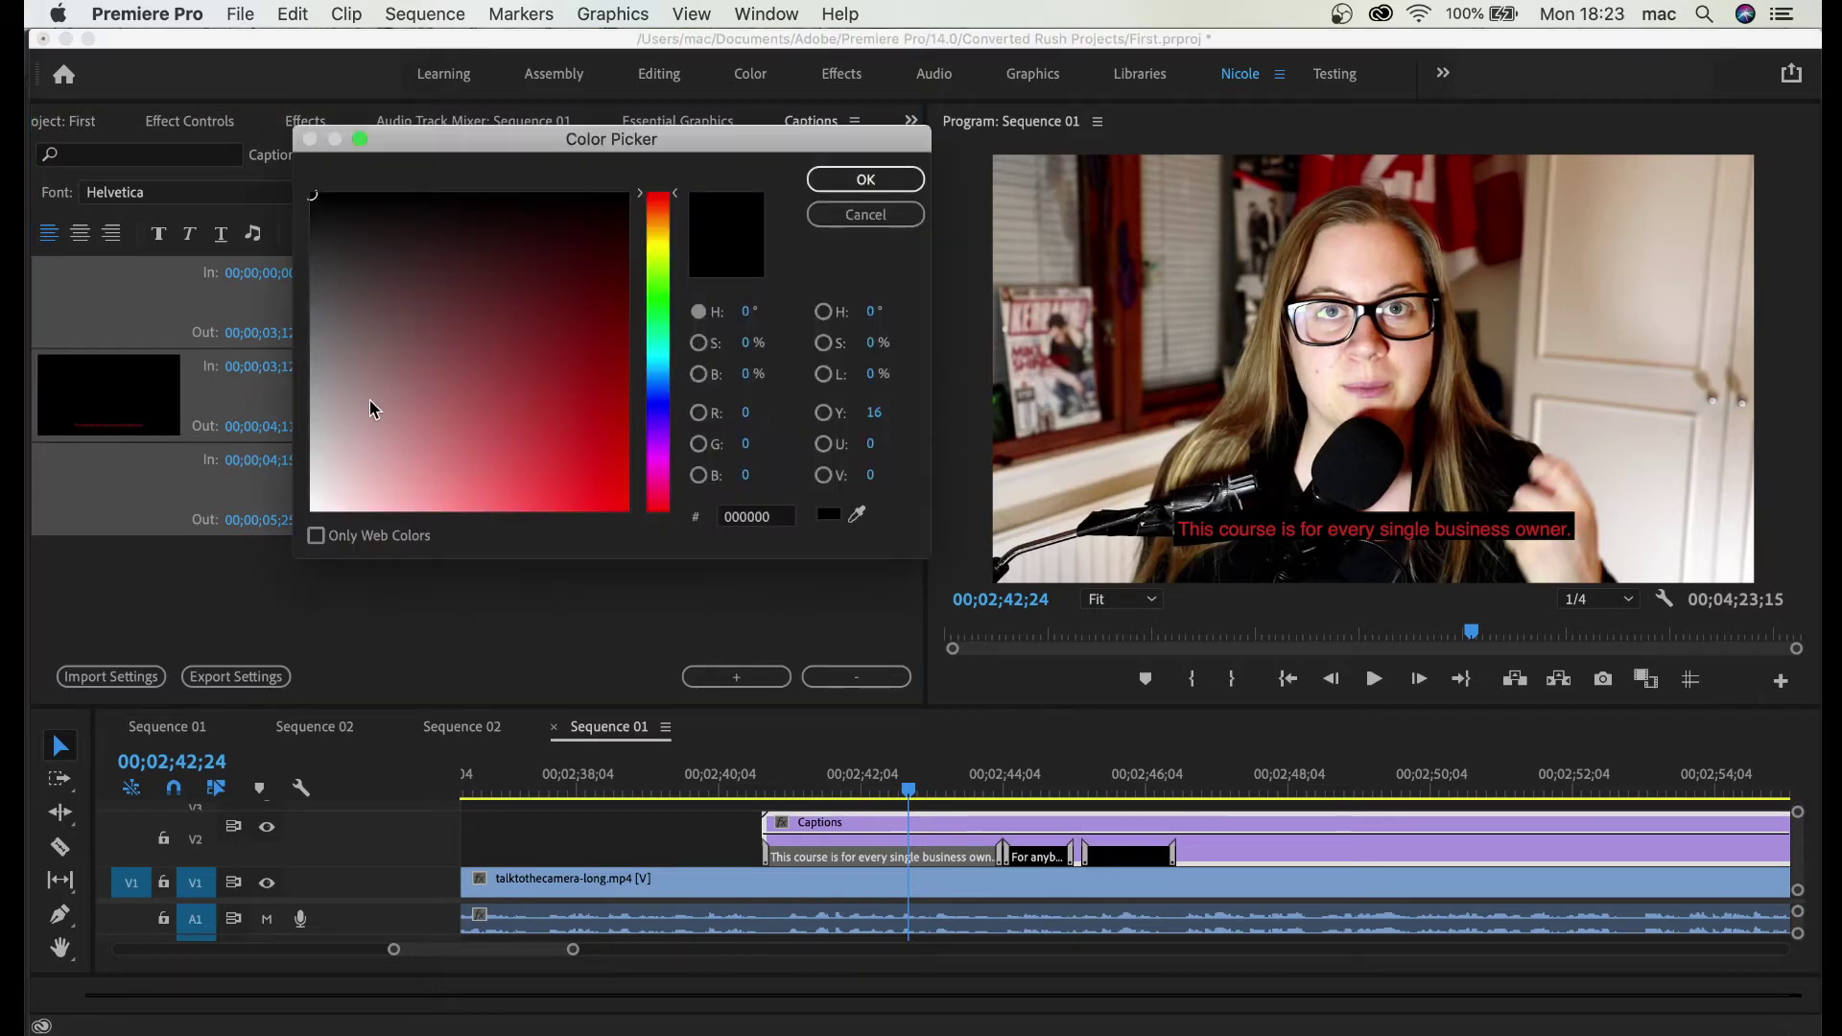
{"action": "left_click_drag", "start_coordinate": [369, 403], "coordinate": [305, 505]}
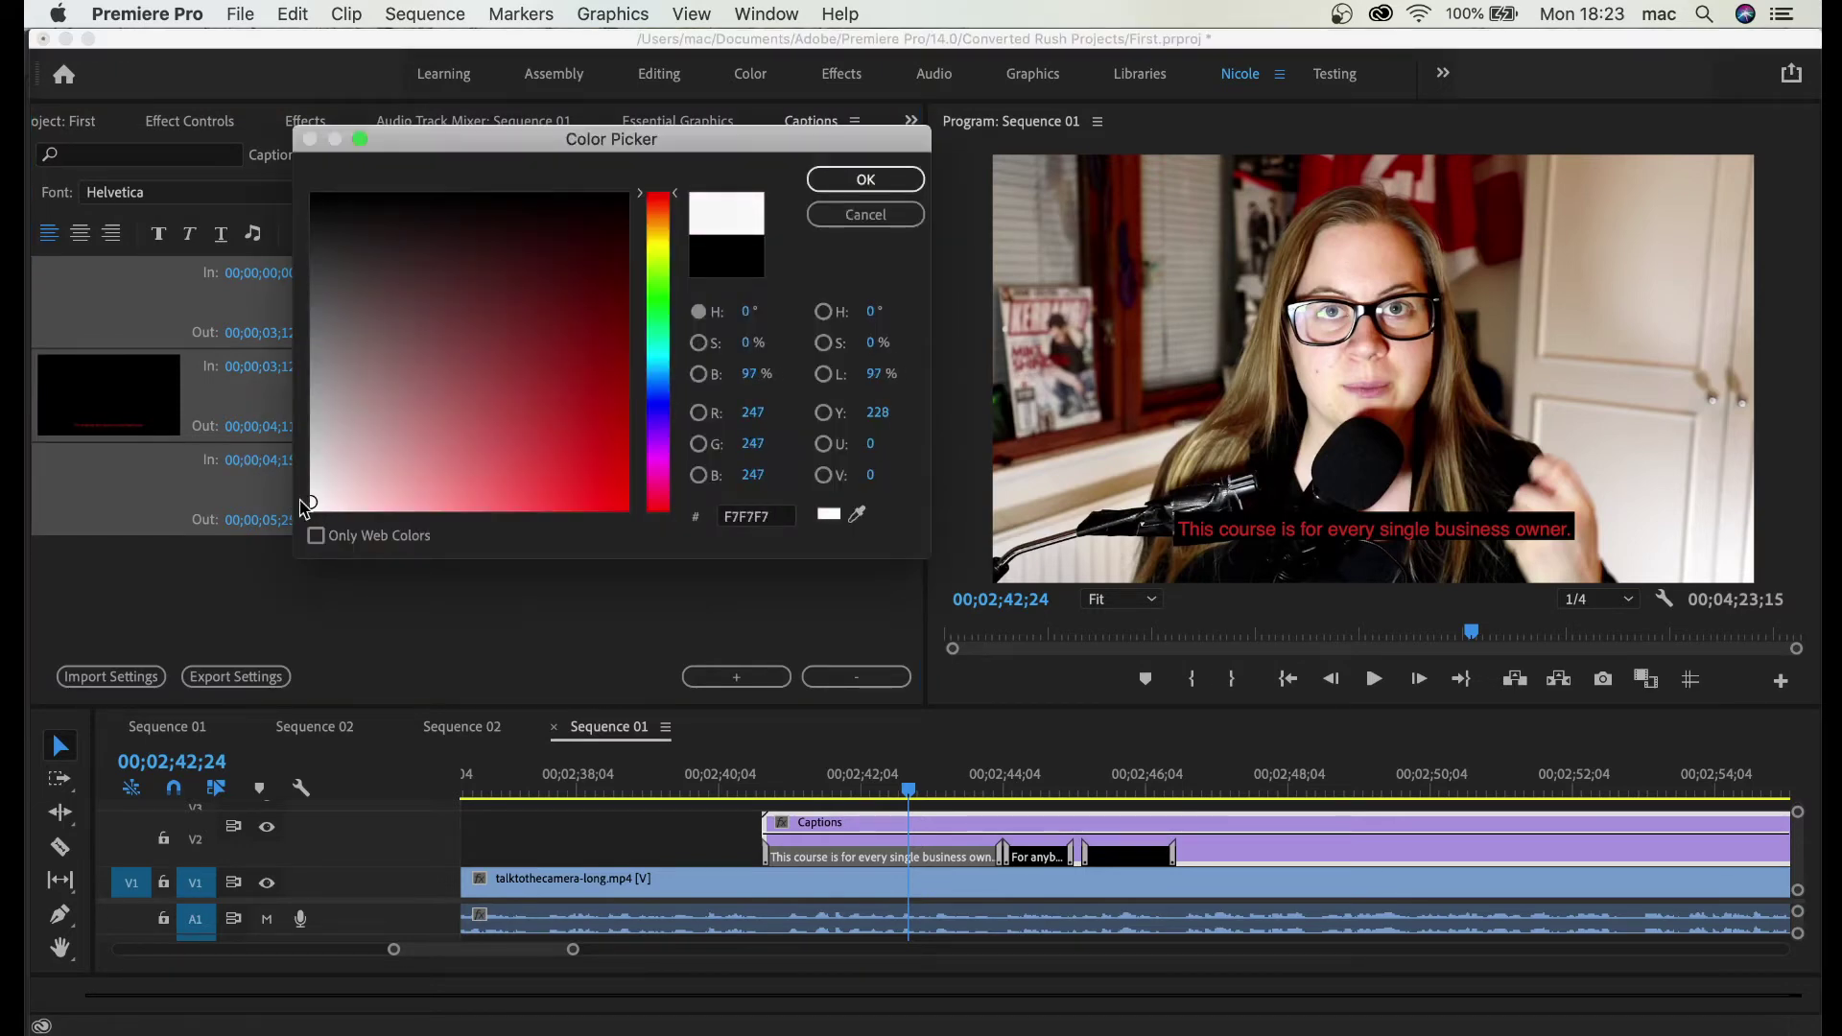
{"action": "left_click", "coordinate": [861, 180]}
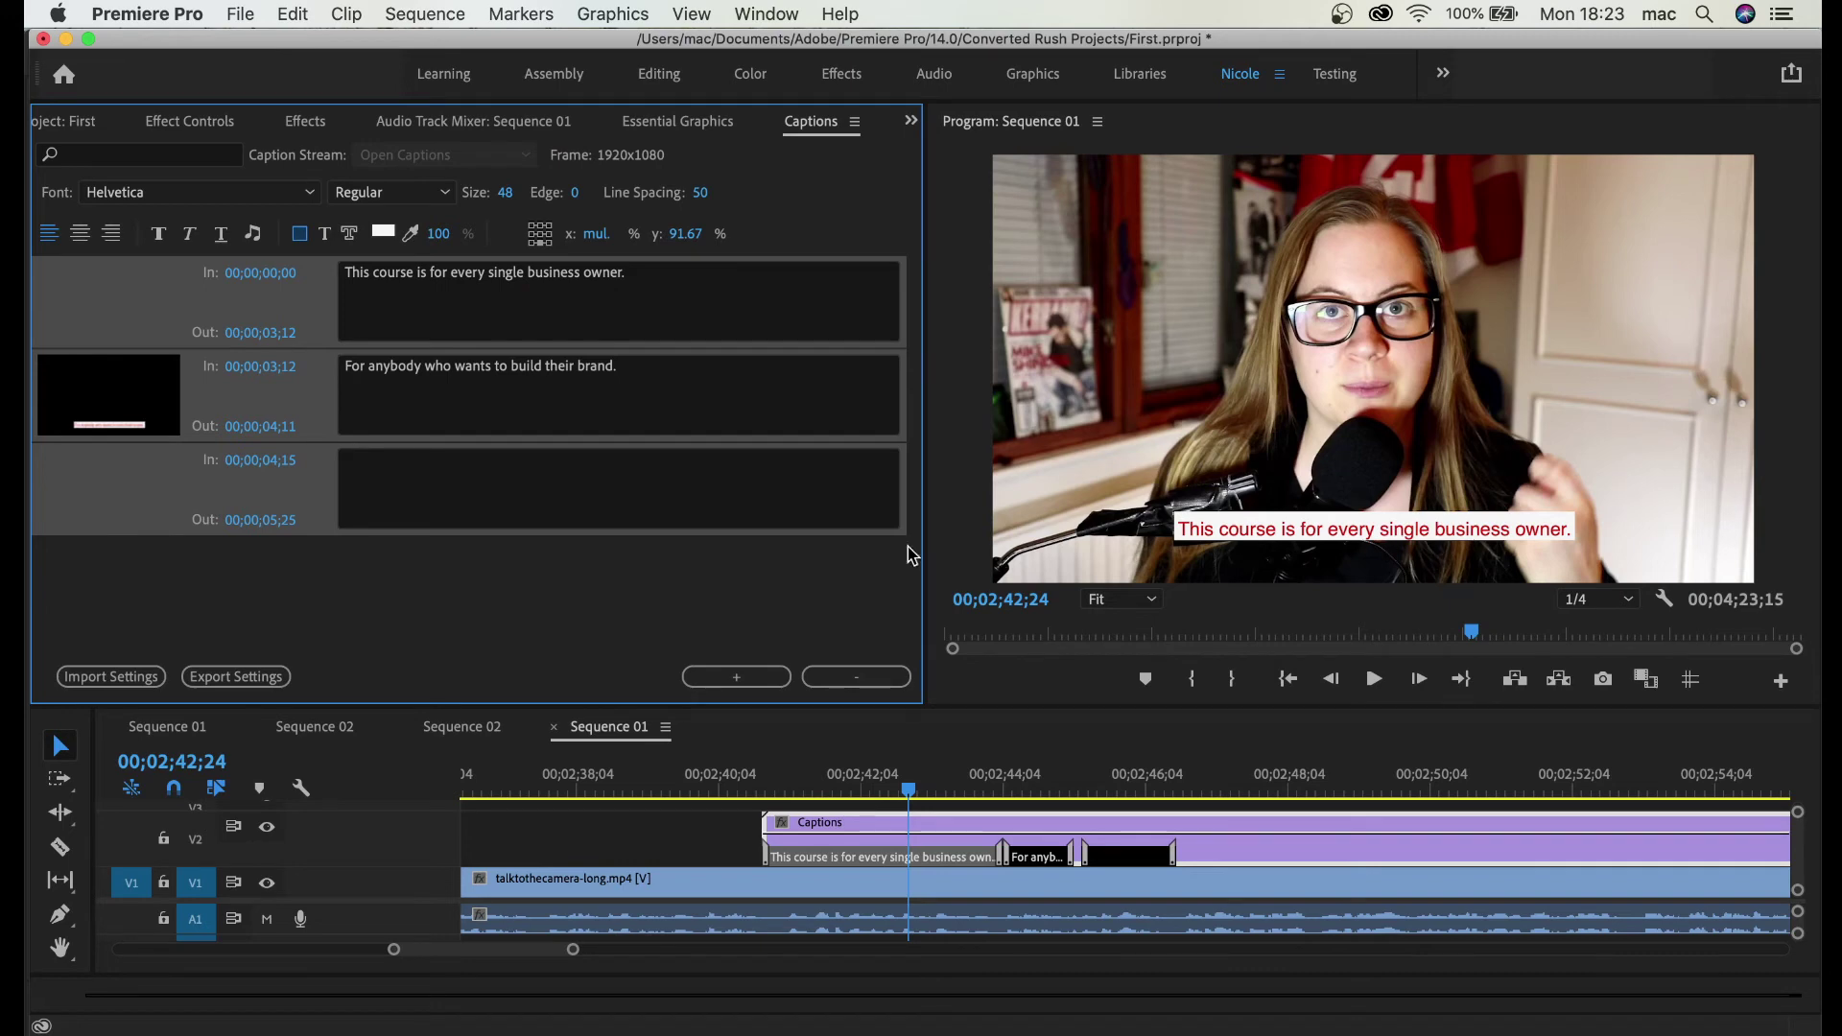
{"action": "left_click", "coordinate": [159, 233]}
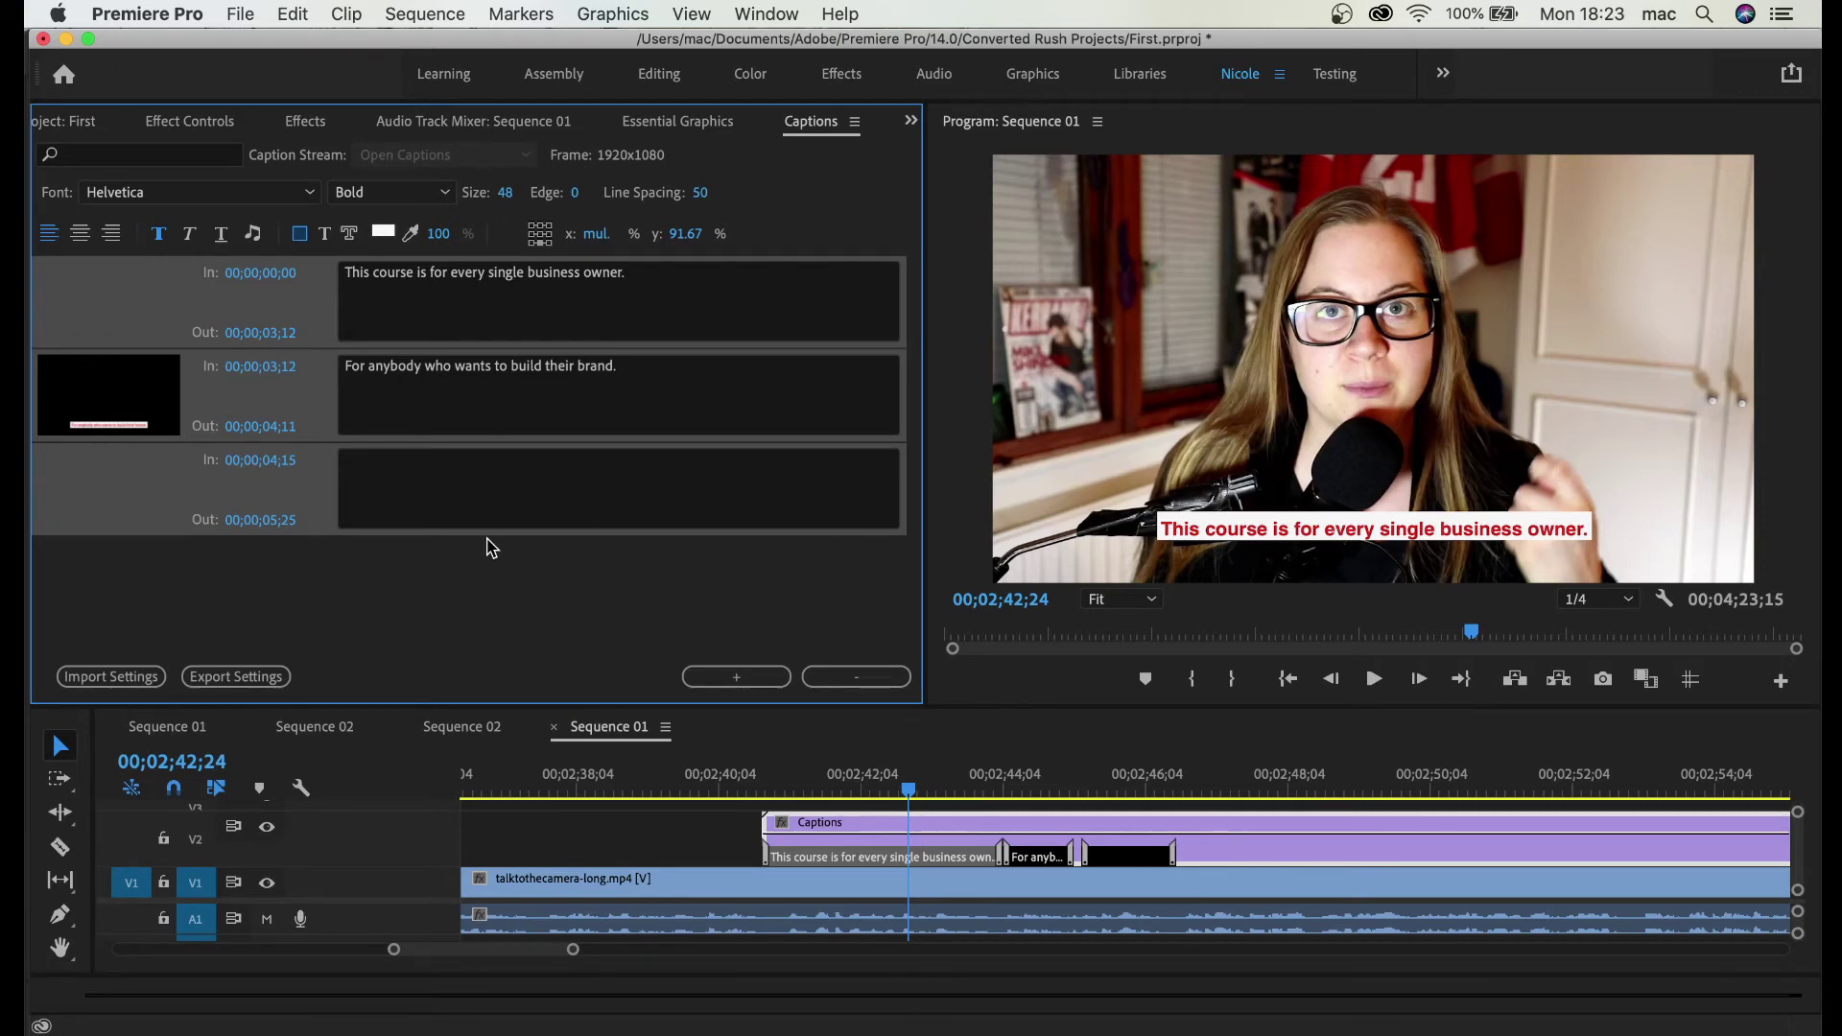
Step: Try the middle caption position, return it to the bottom, and view Effect Controls
{"action": "left_click", "coordinate": [541, 239]}
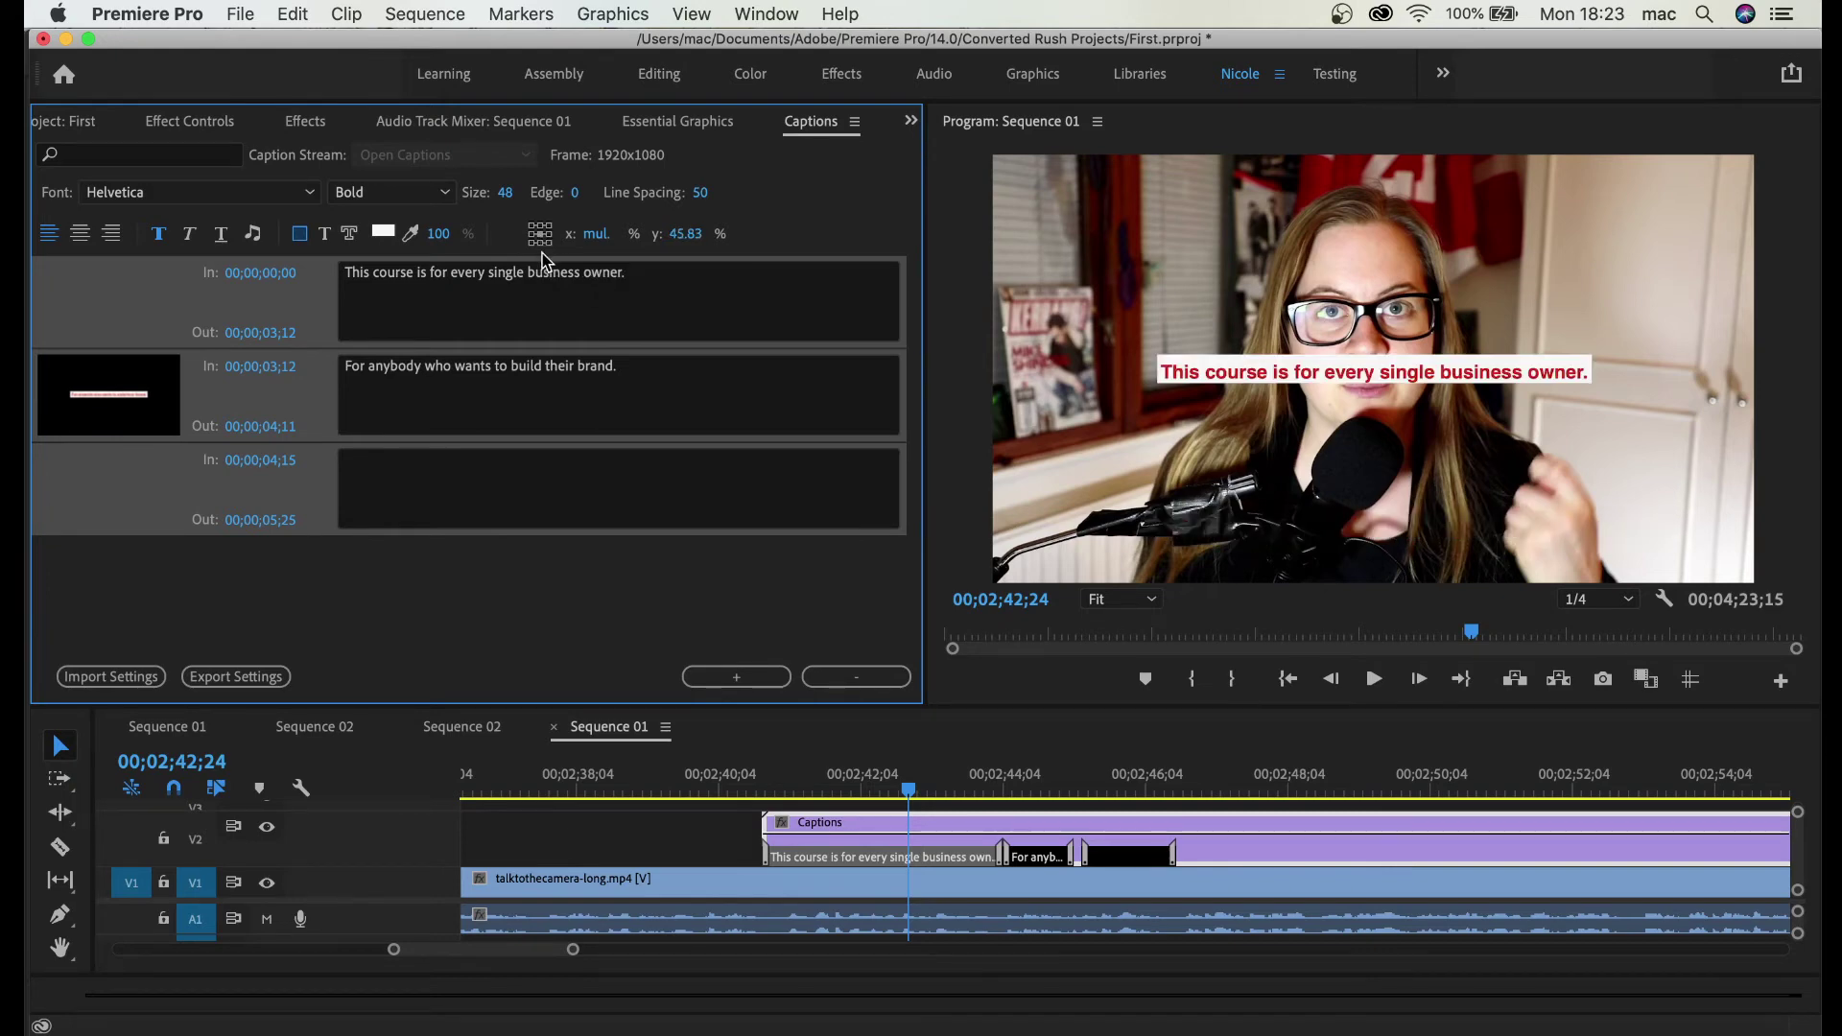
{"action": "left_click", "coordinate": [540, 245]}
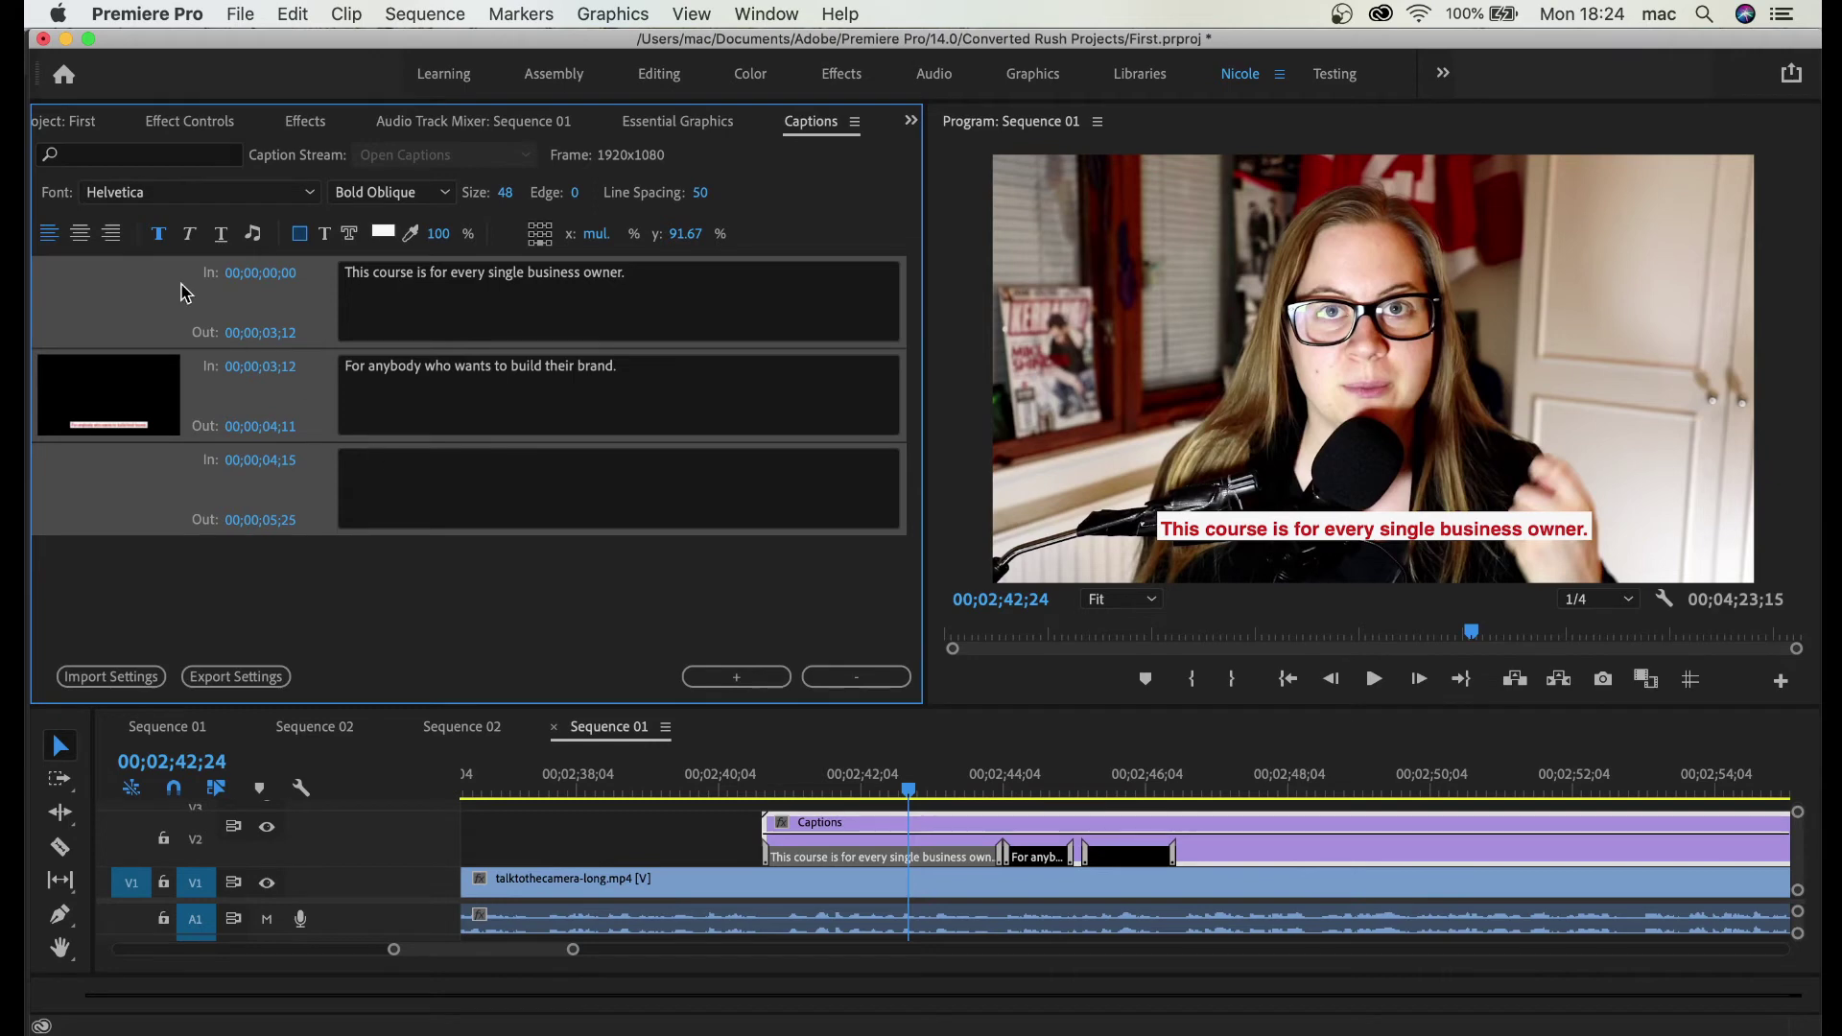
{"action": "left_click", "coordinate": [197, 126]}
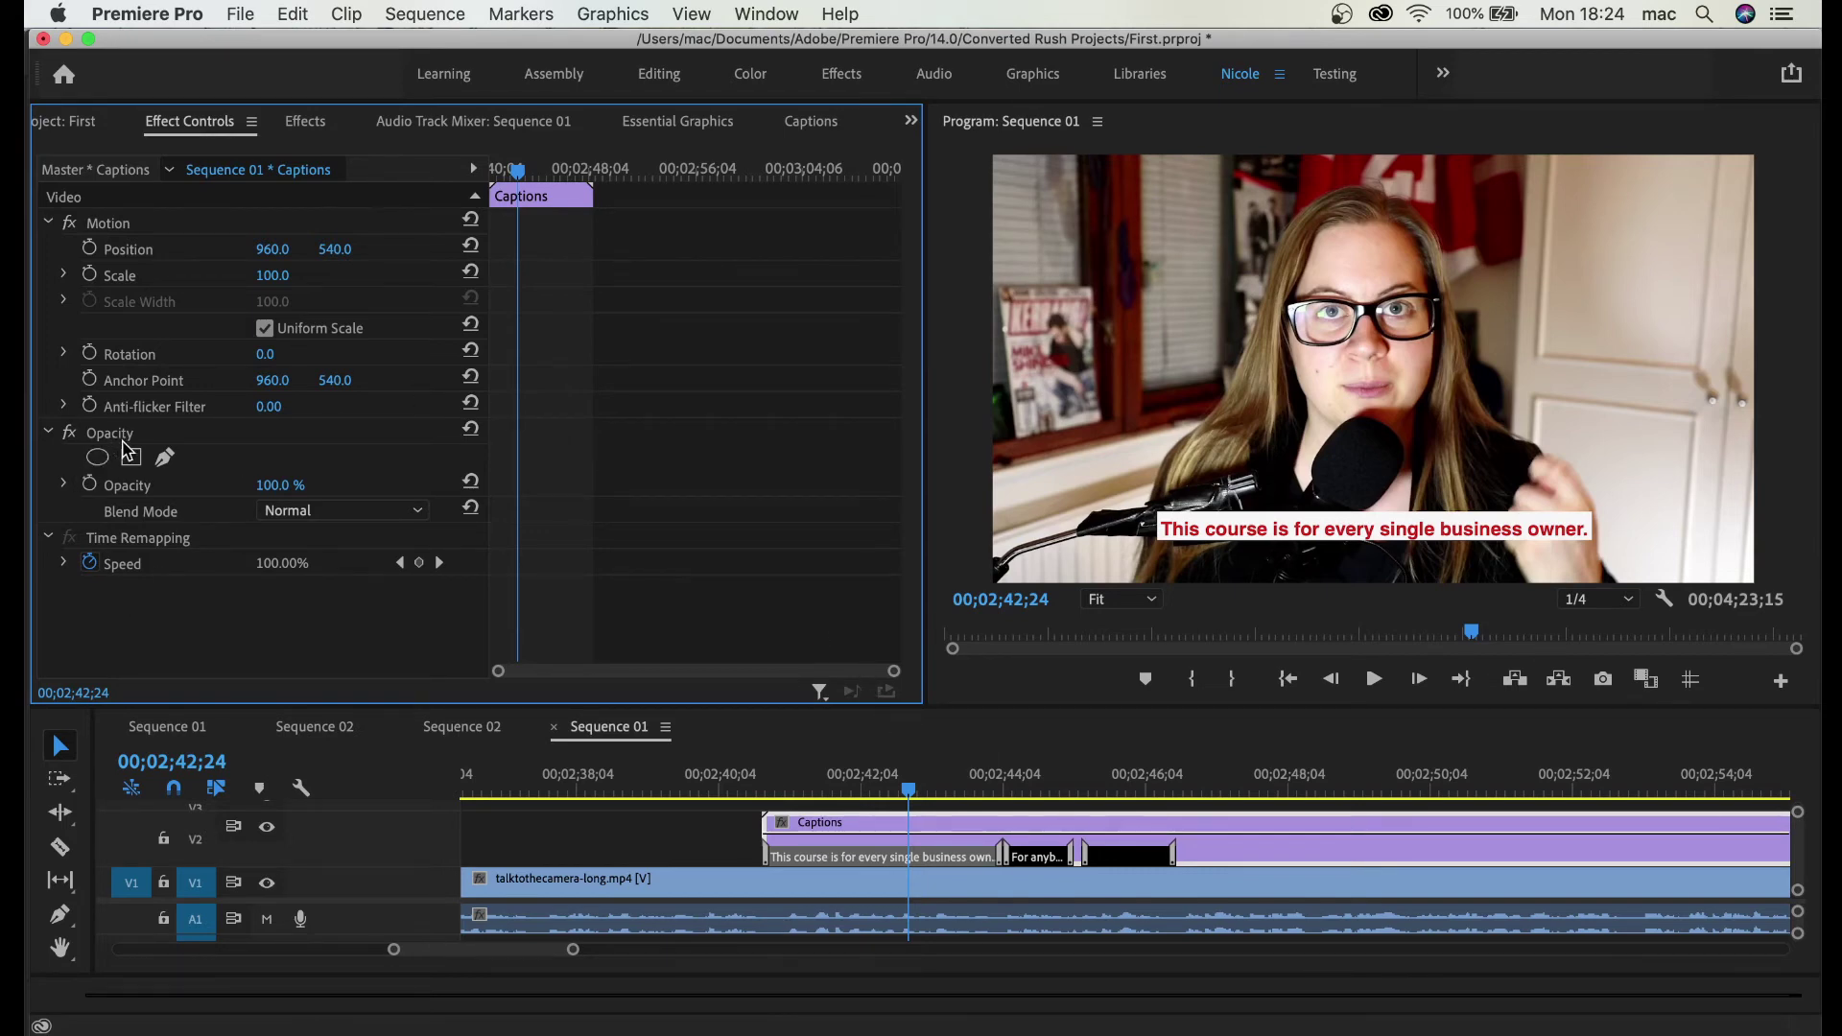
Step: Scrub the captions' opacity through 90% and 65% before settling at 99%
{"action": "left_click_drag", "start_coordinate": [267, 486], "coordinate": [248, 486]}
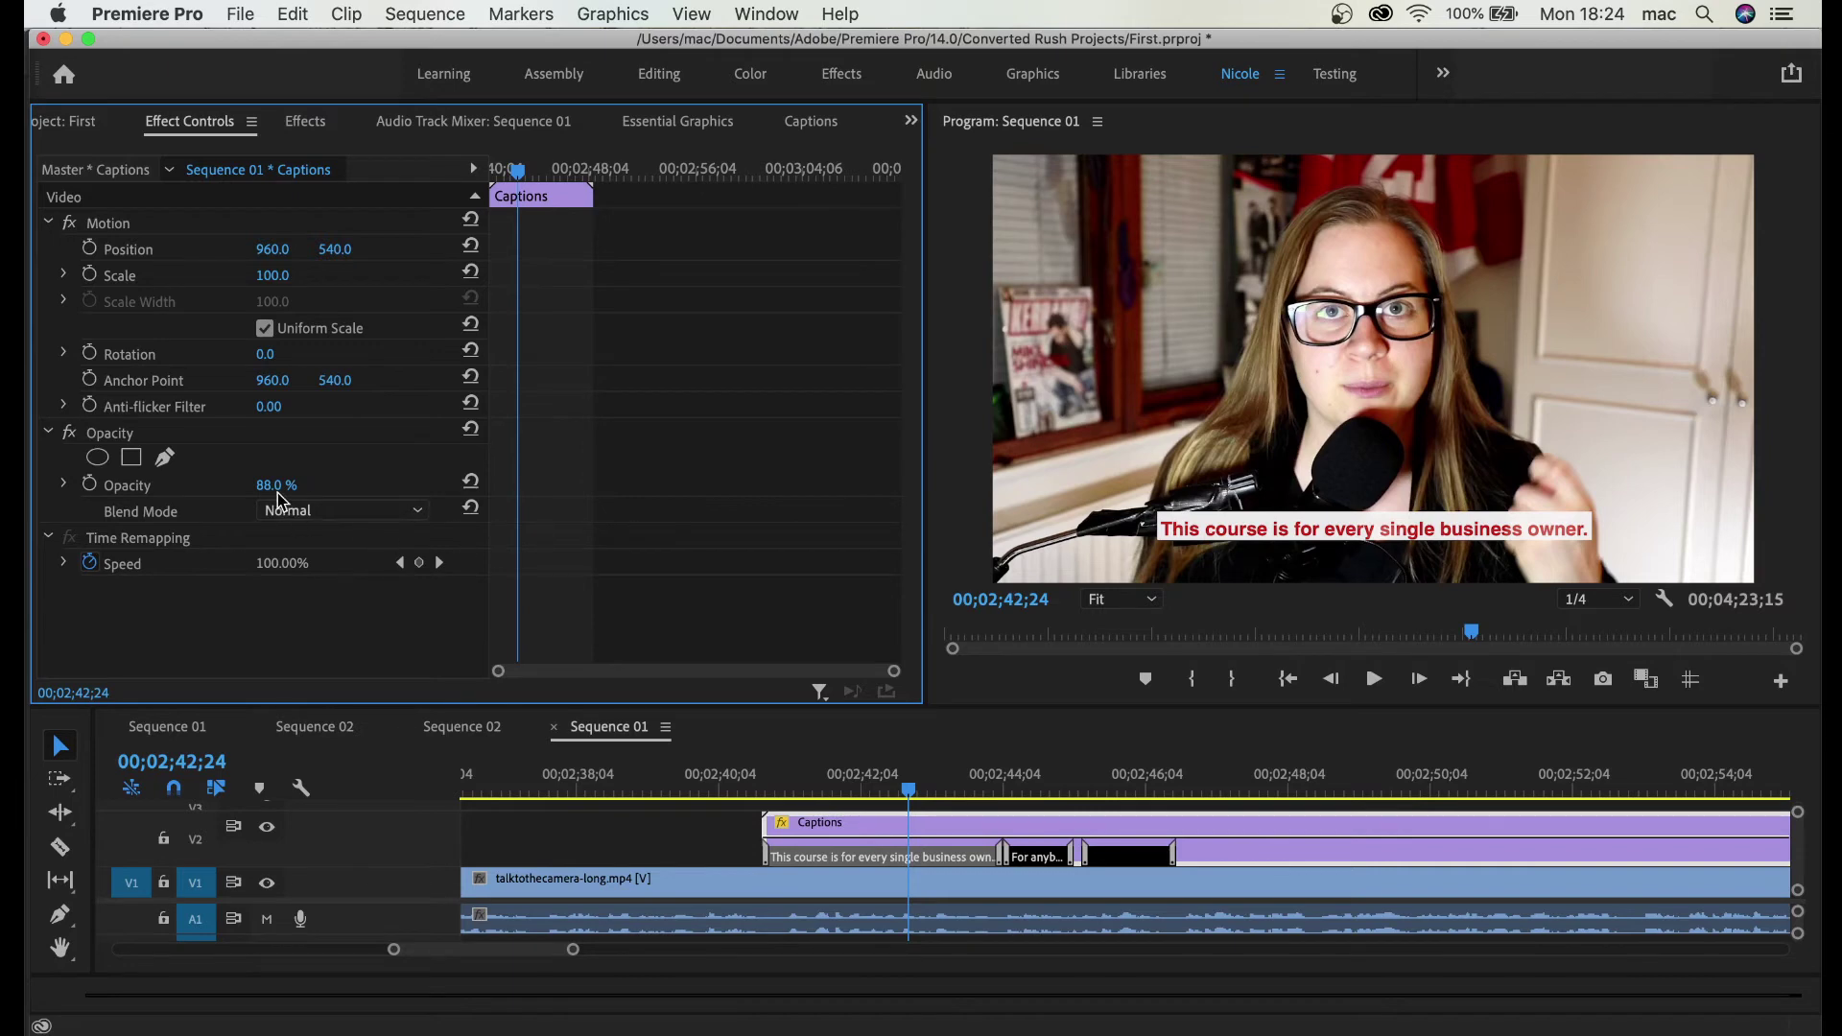
{"action": "left_click_drag", "start_coordinate": [272, 485], "coordinate": [248, 485]}
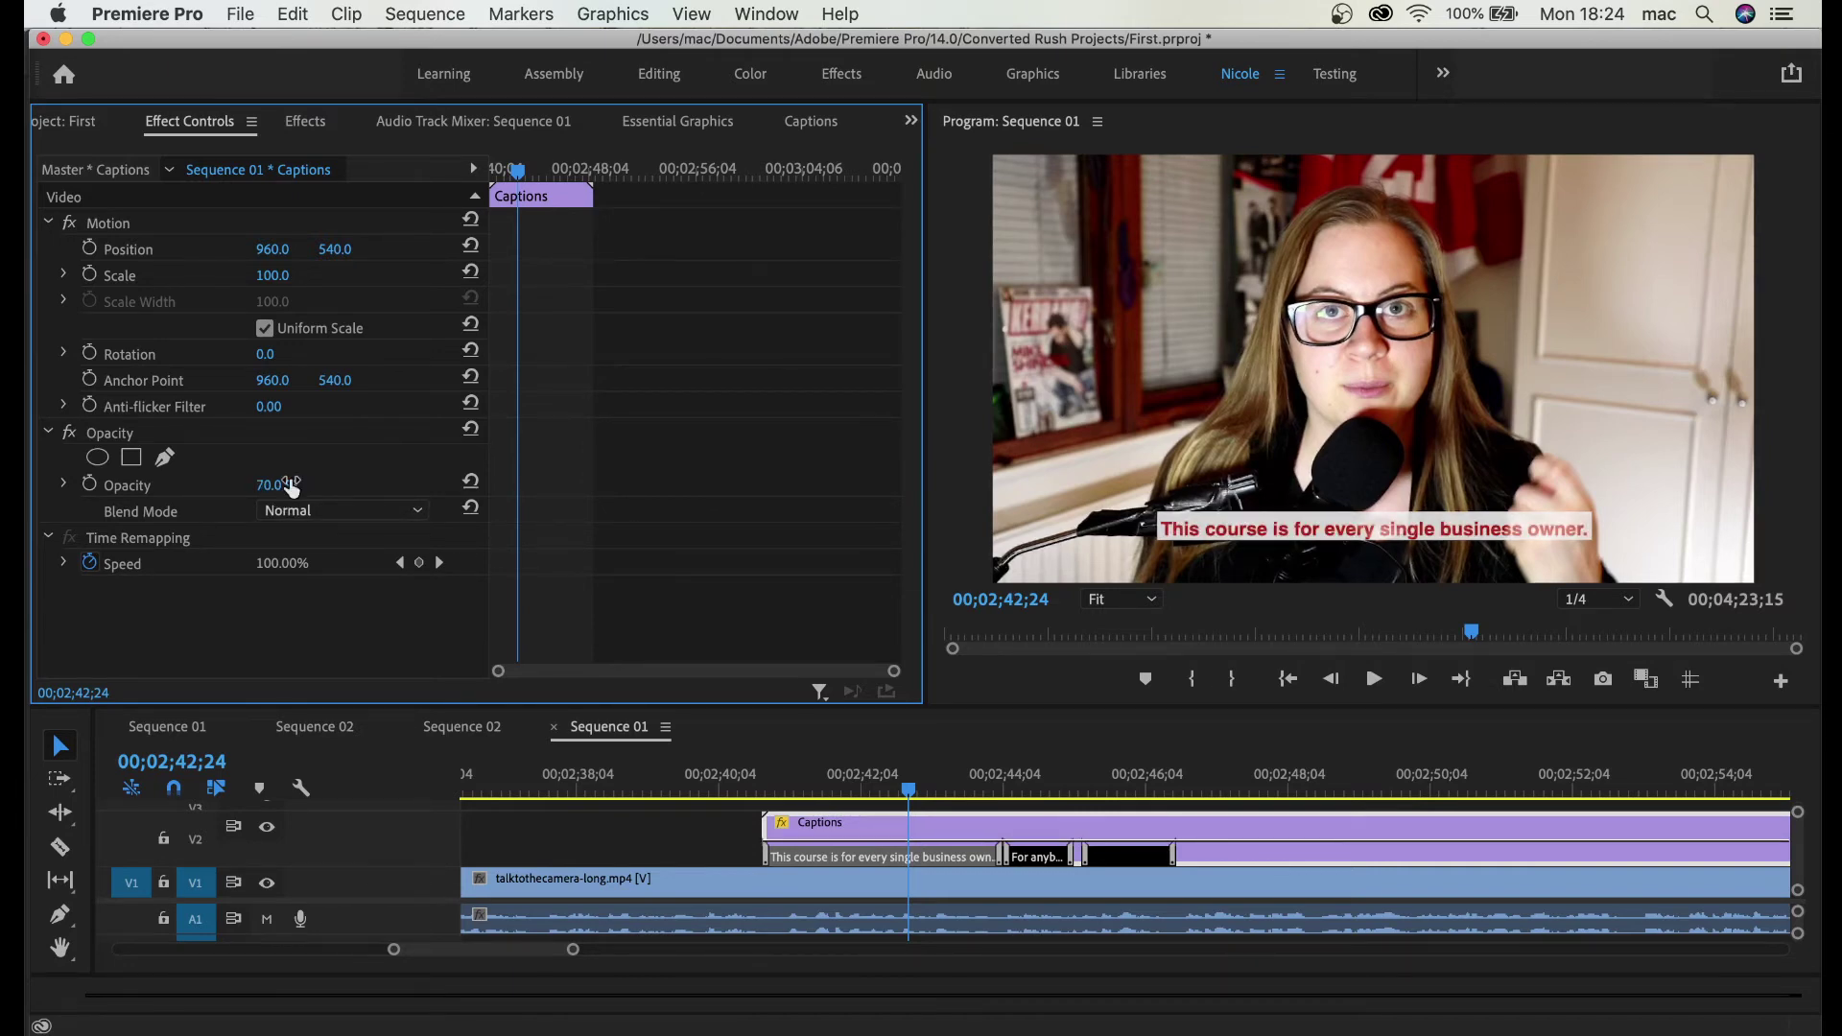
{"action": "left_click_drag", "start_coordinate": [291, 488], "coordinate": [305, 487]}
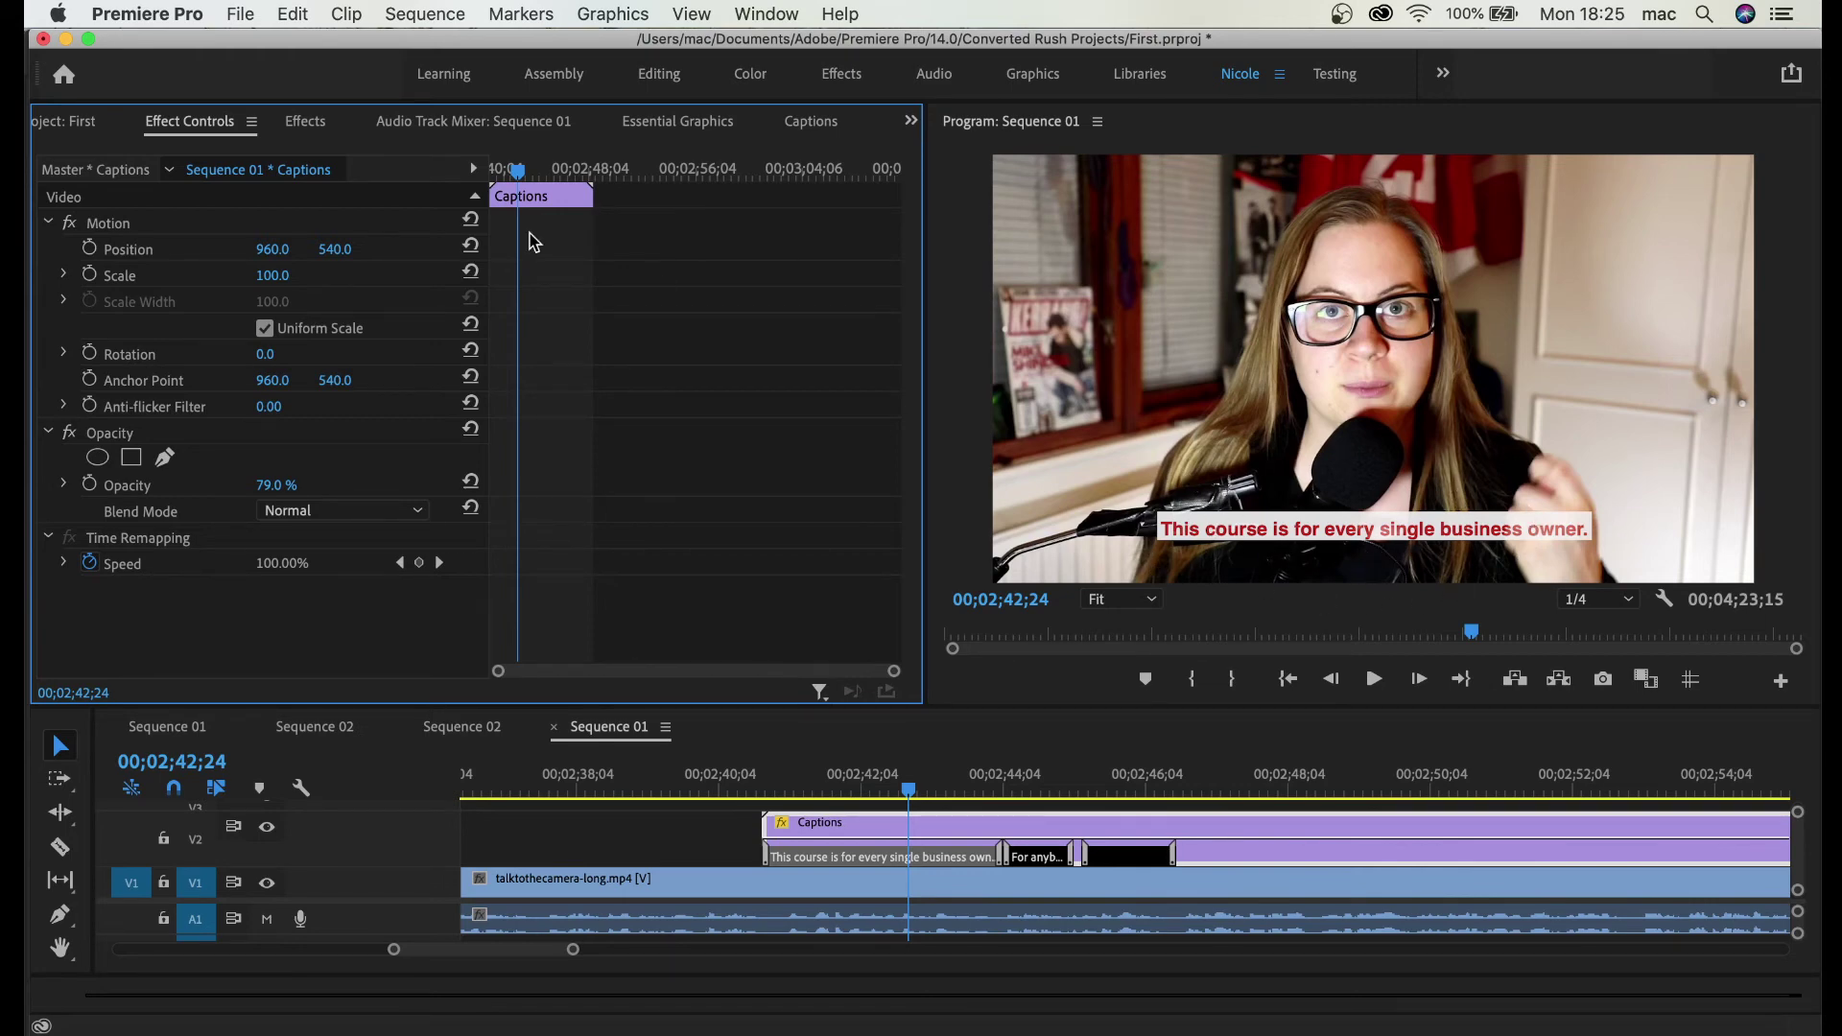
Step: Return to the caption list, select the second caption's text and move to 00;02;41;26
{"action": "left_click", "coordinate": [814, 131]}
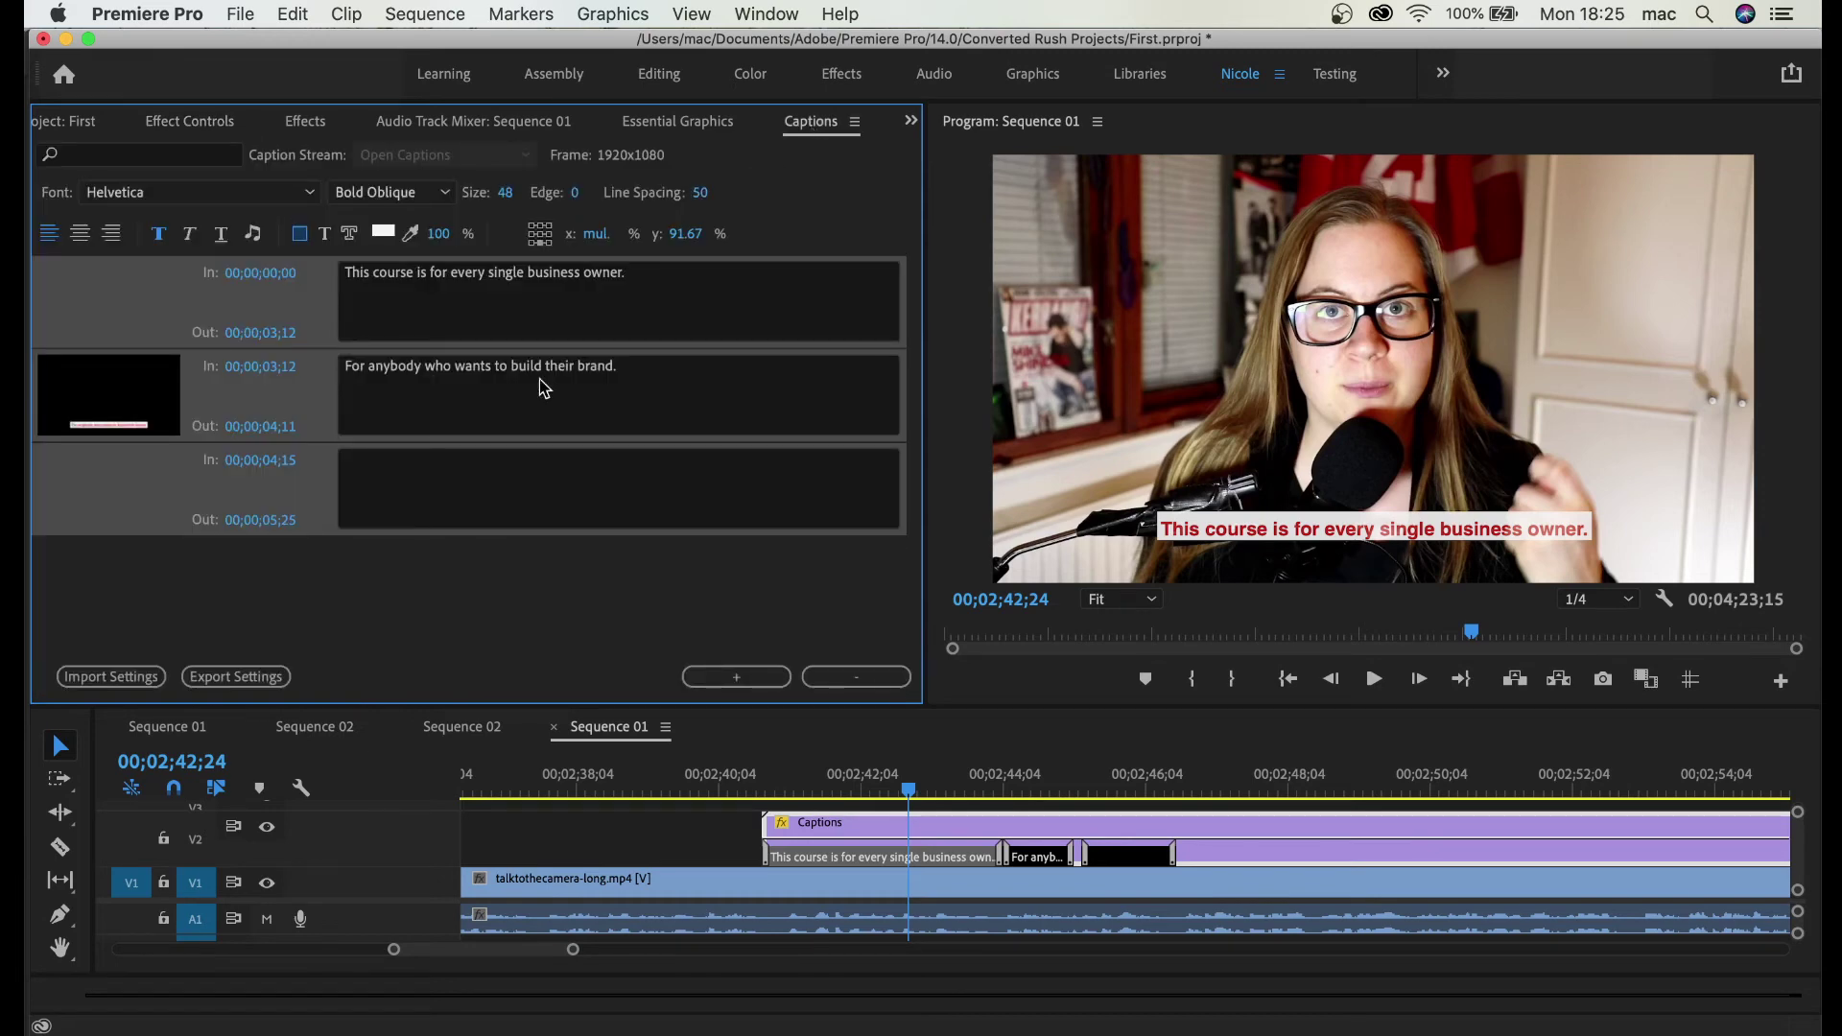
{"action": "left_click", "coordinate": [183, 123]}
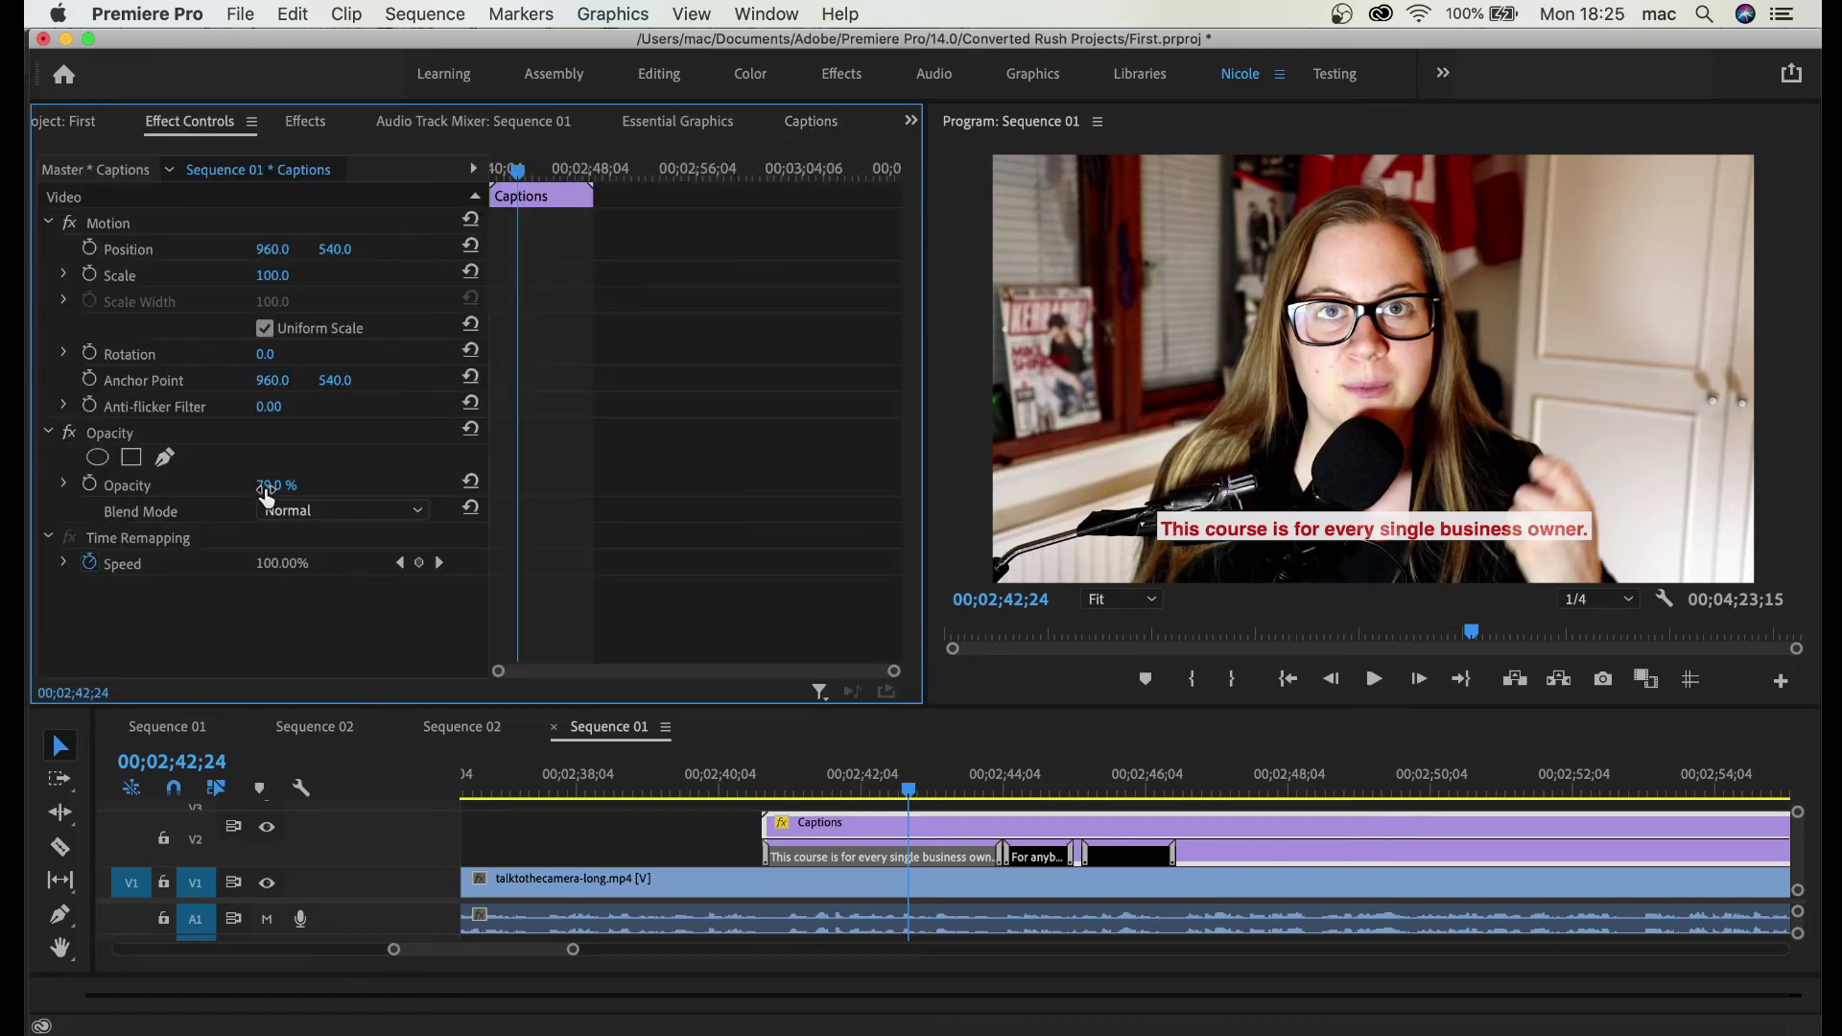
{"action": "left_click", "coordinate": [813, 123]}
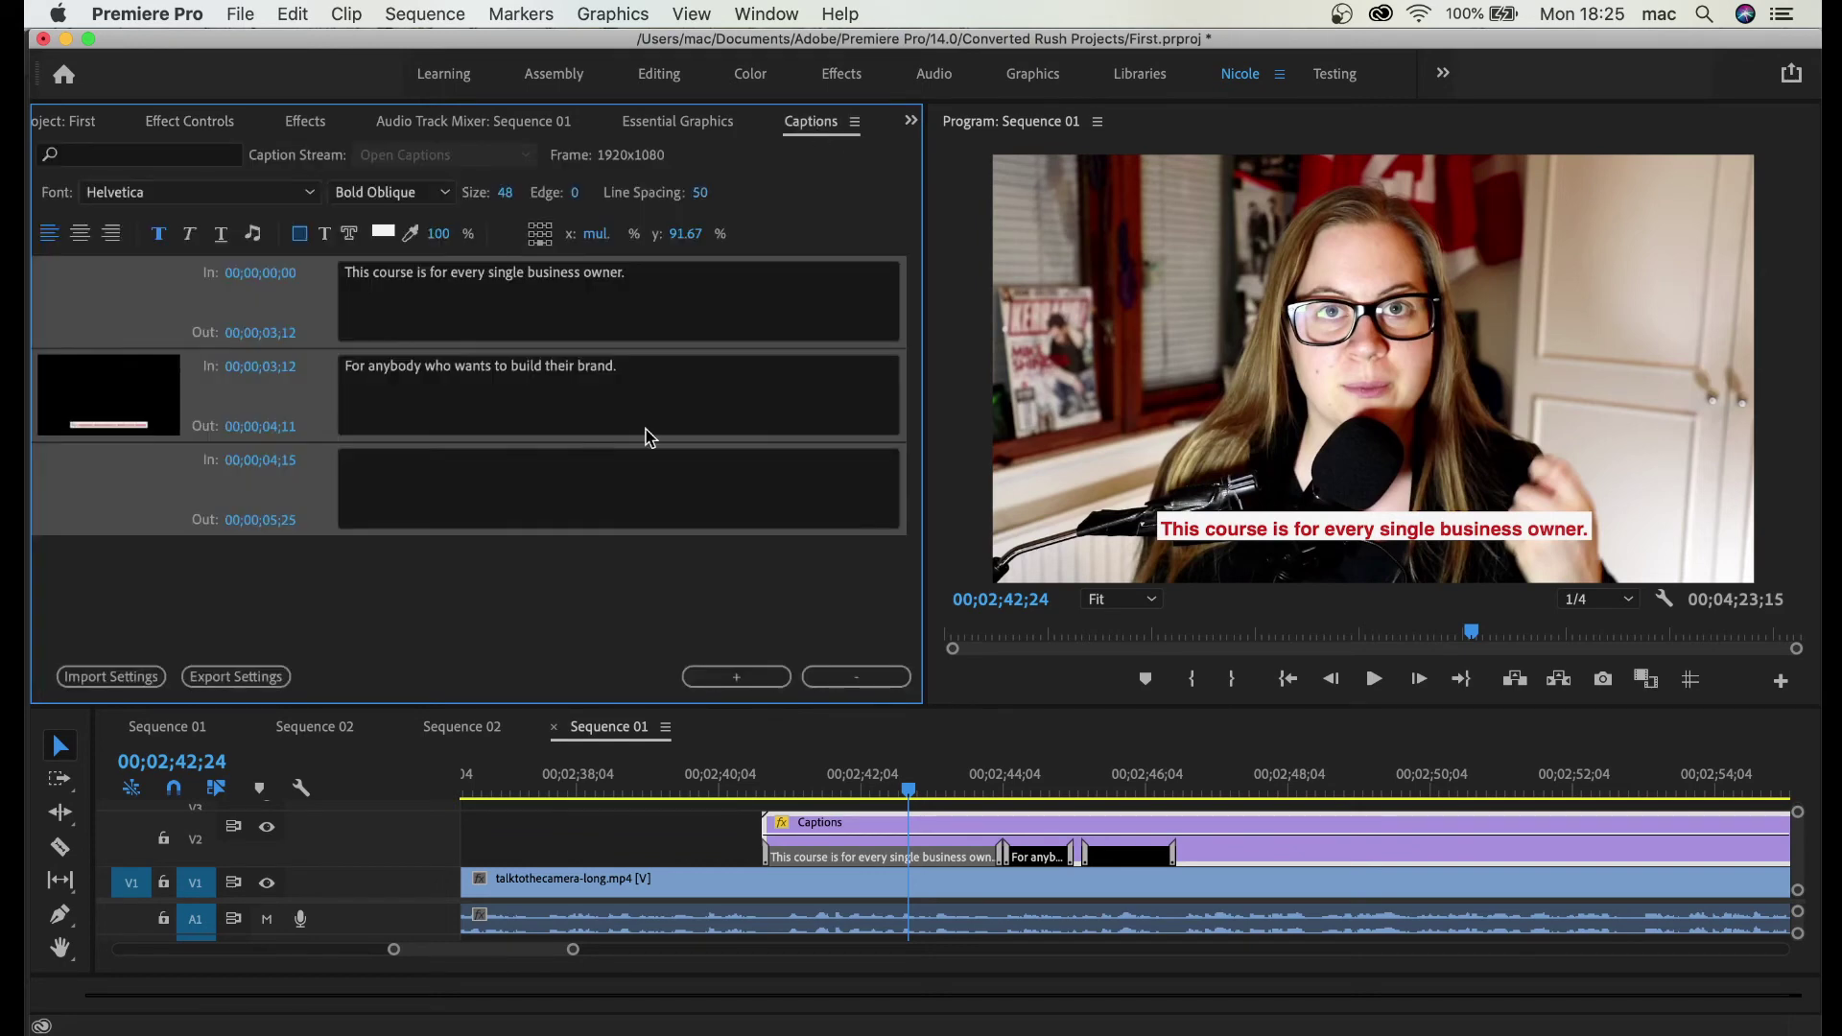
{"action": "left_click", "coordinate": [404, 416]}
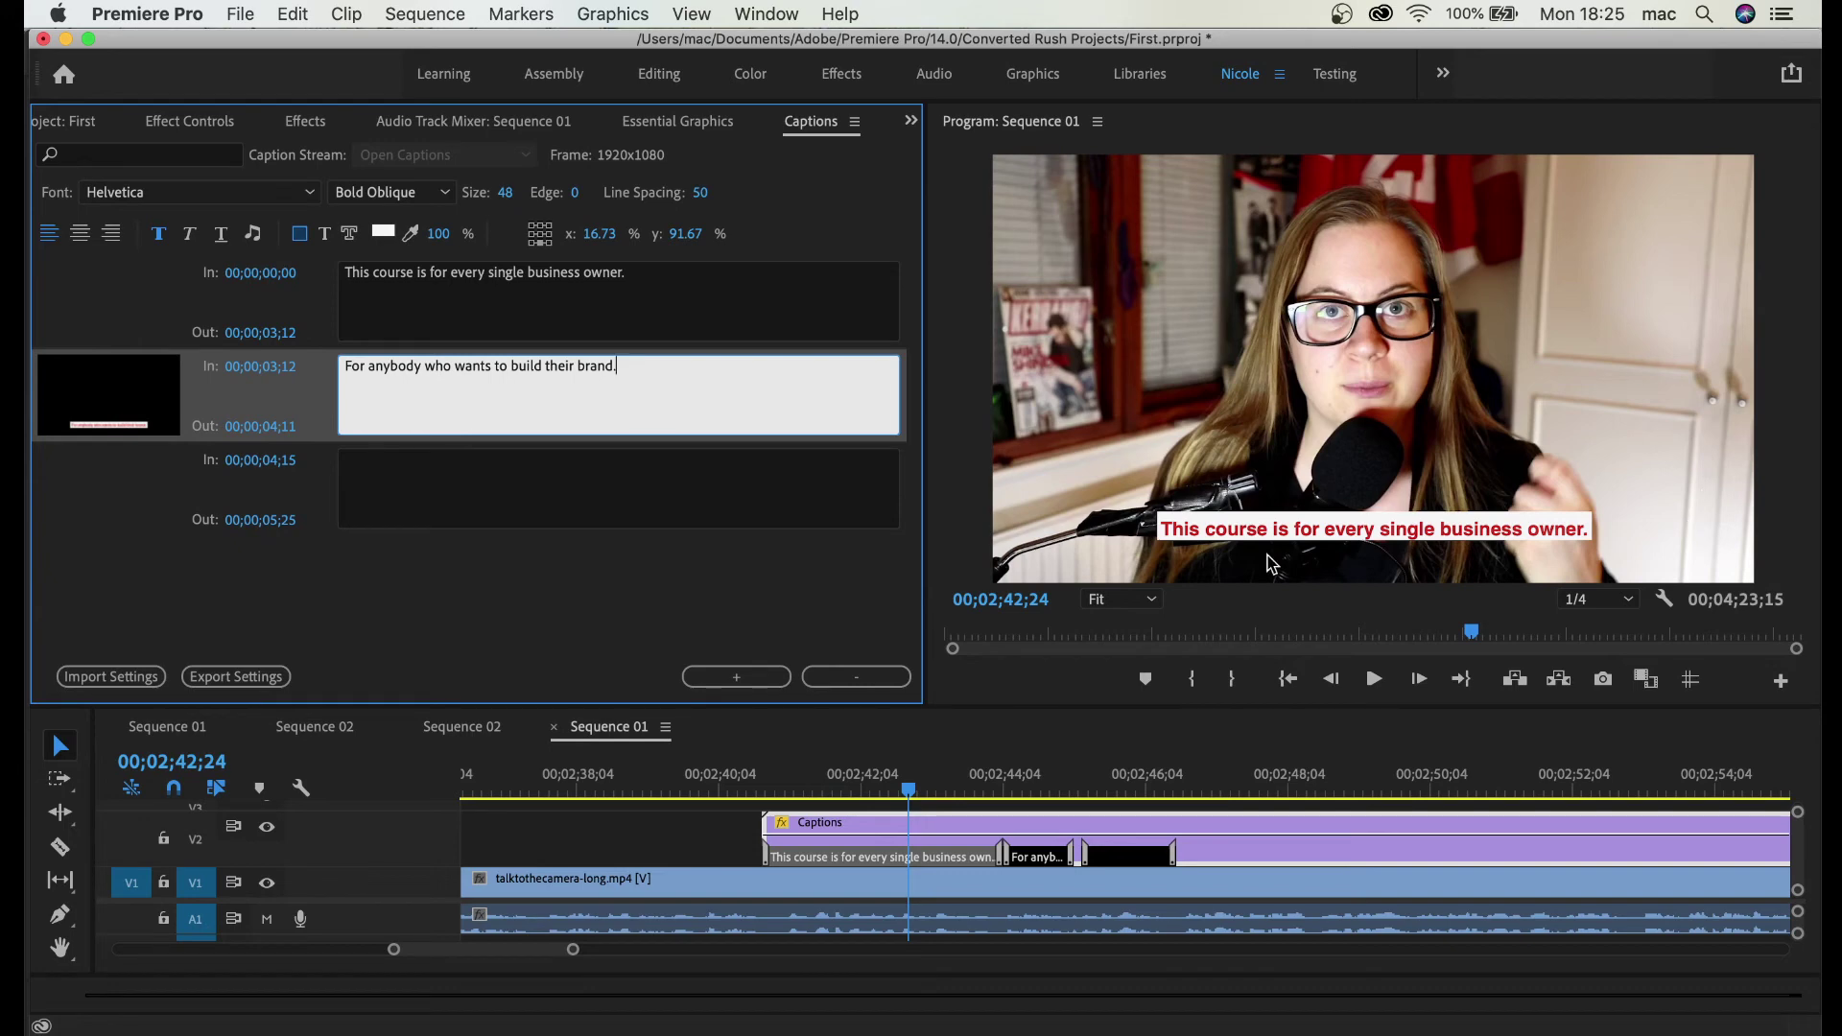
{"action": "left_click", "coordinate": [843, 773]}
Step: Mark the in point at the start of the captions, near 00;02;40
{"action": "key", "text": "minus"}
{"action": "left_click", "coordinate": [1120, 777]}
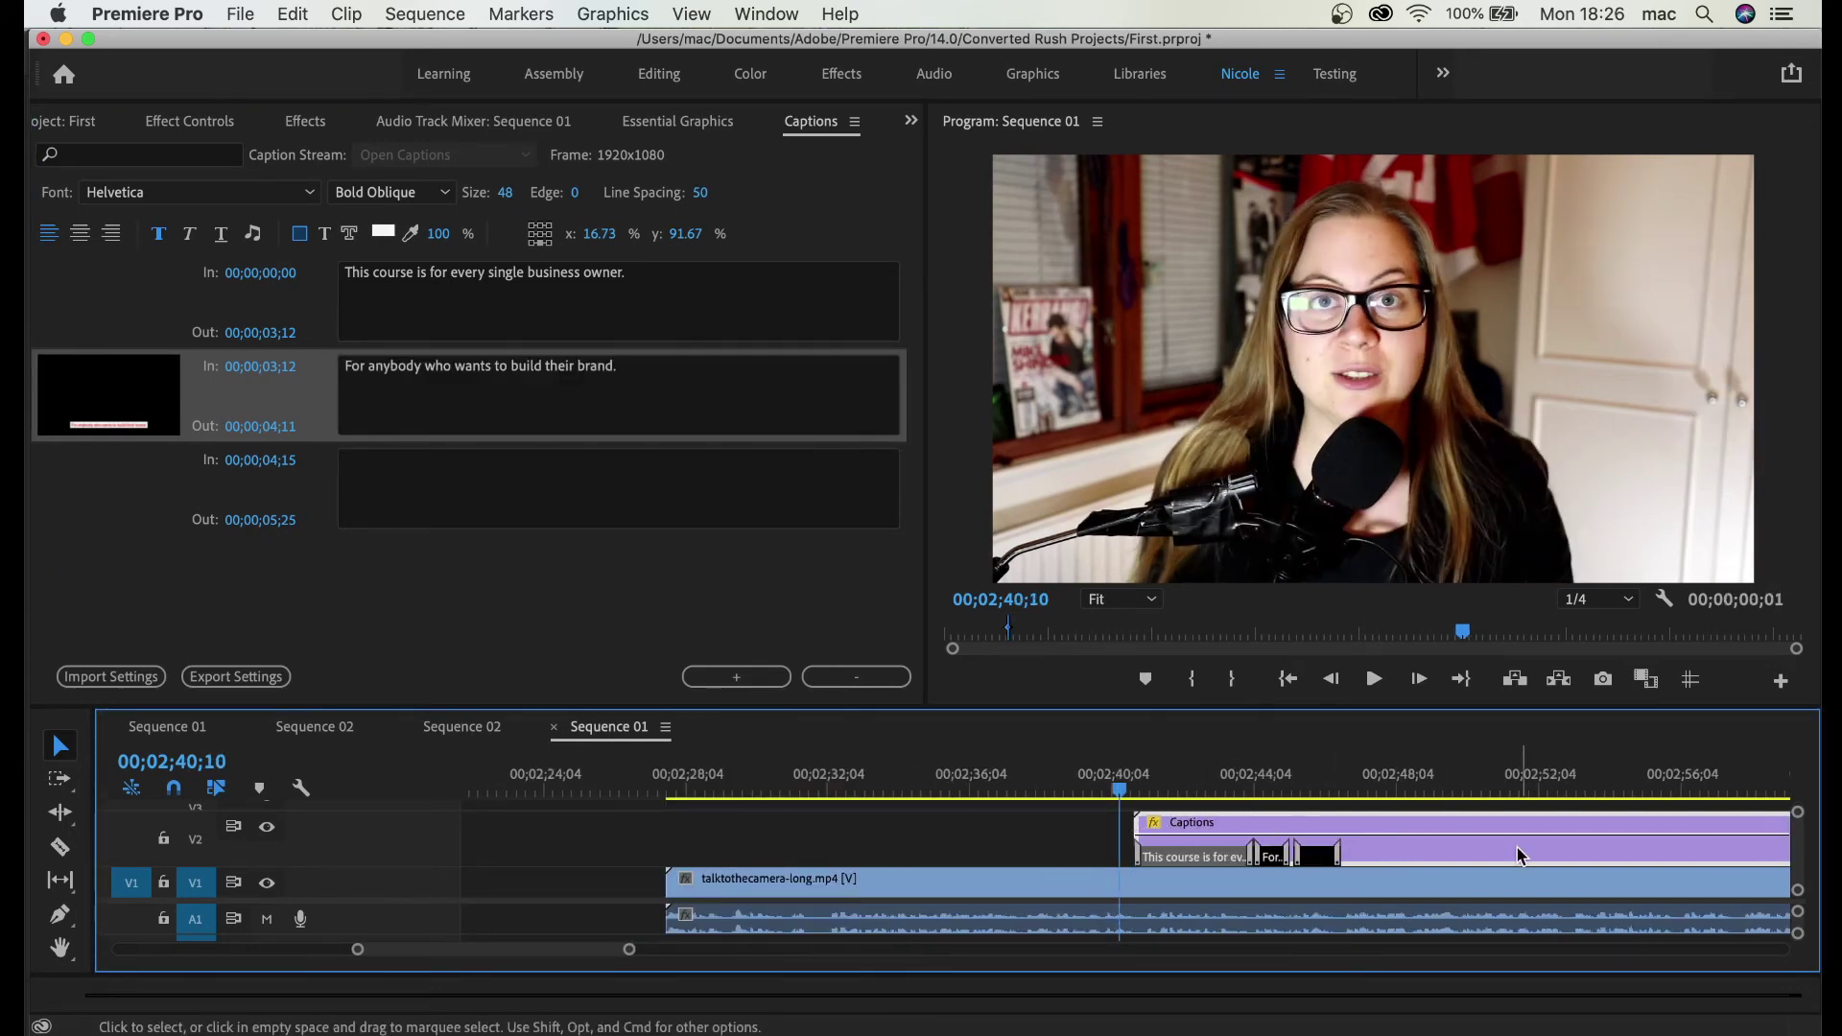
{"action": "left_click", "coordinate": [1134, 789]}
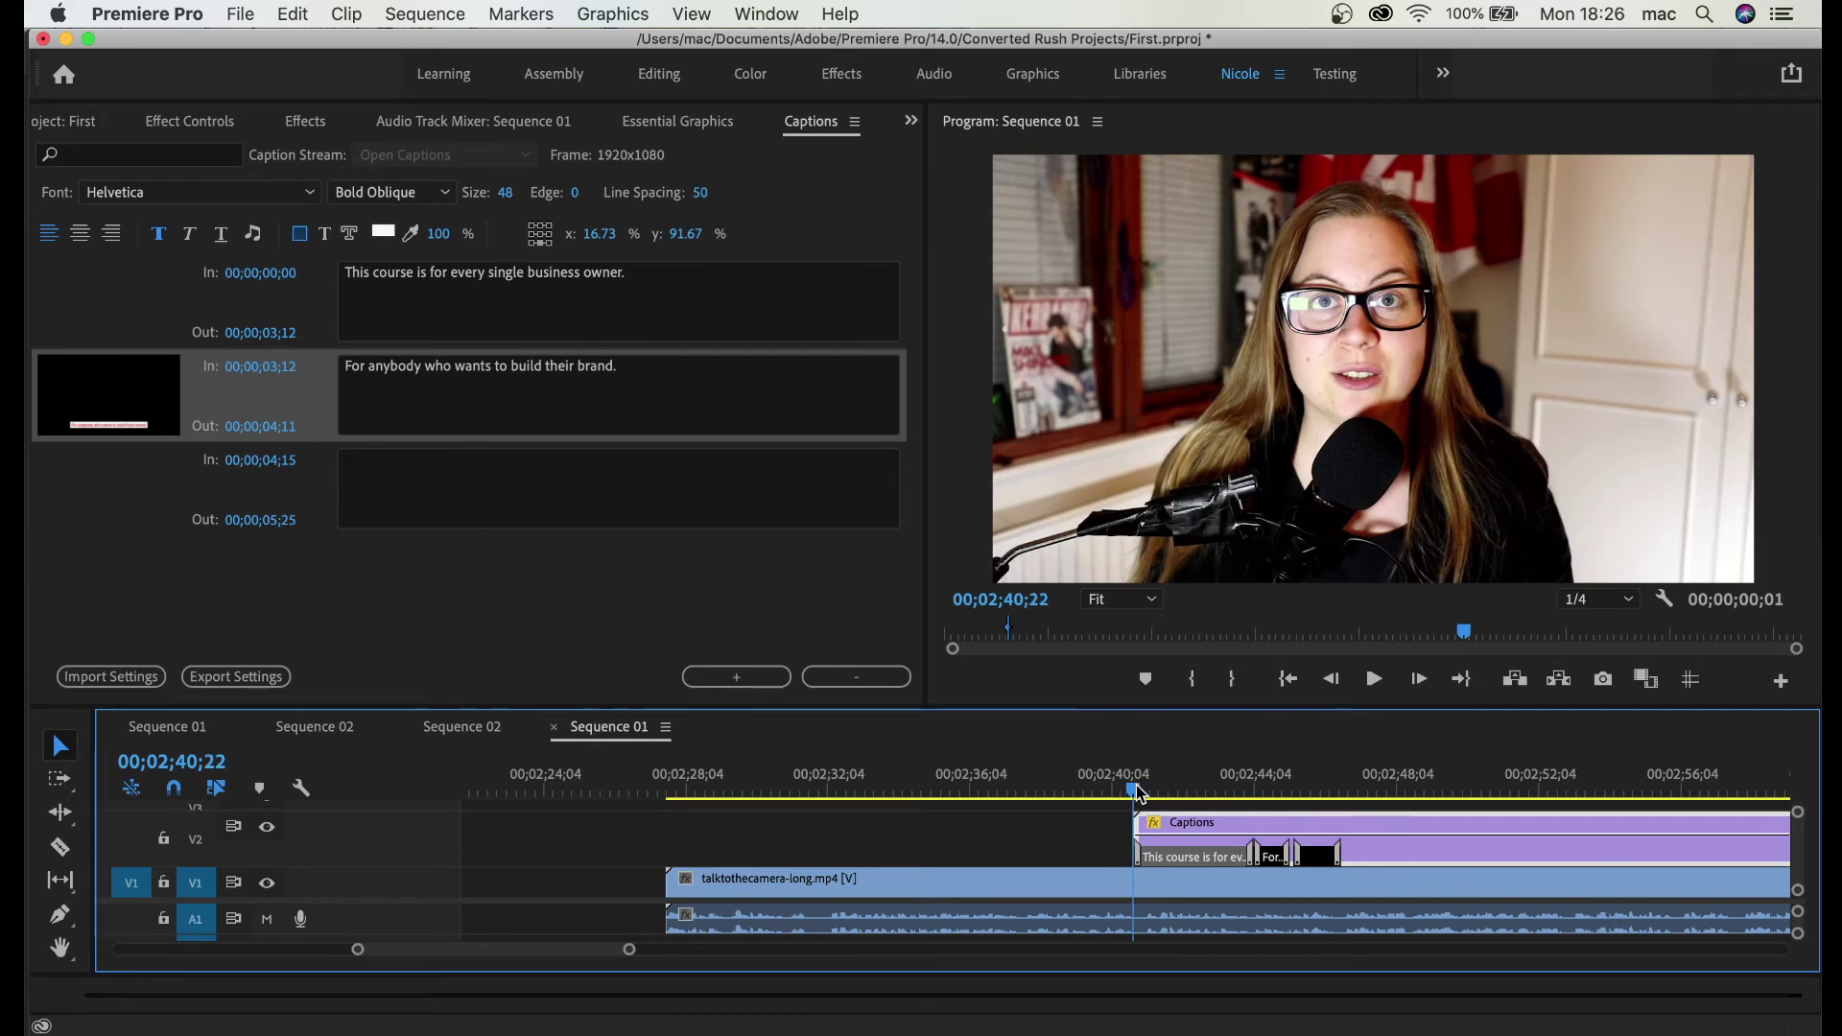
{"action": "key", "text": "i"}
Step: Mark the out point at 00;03;11;16 and bring up Export Settings for the sequence
{"action": "key", "text": "minus"}
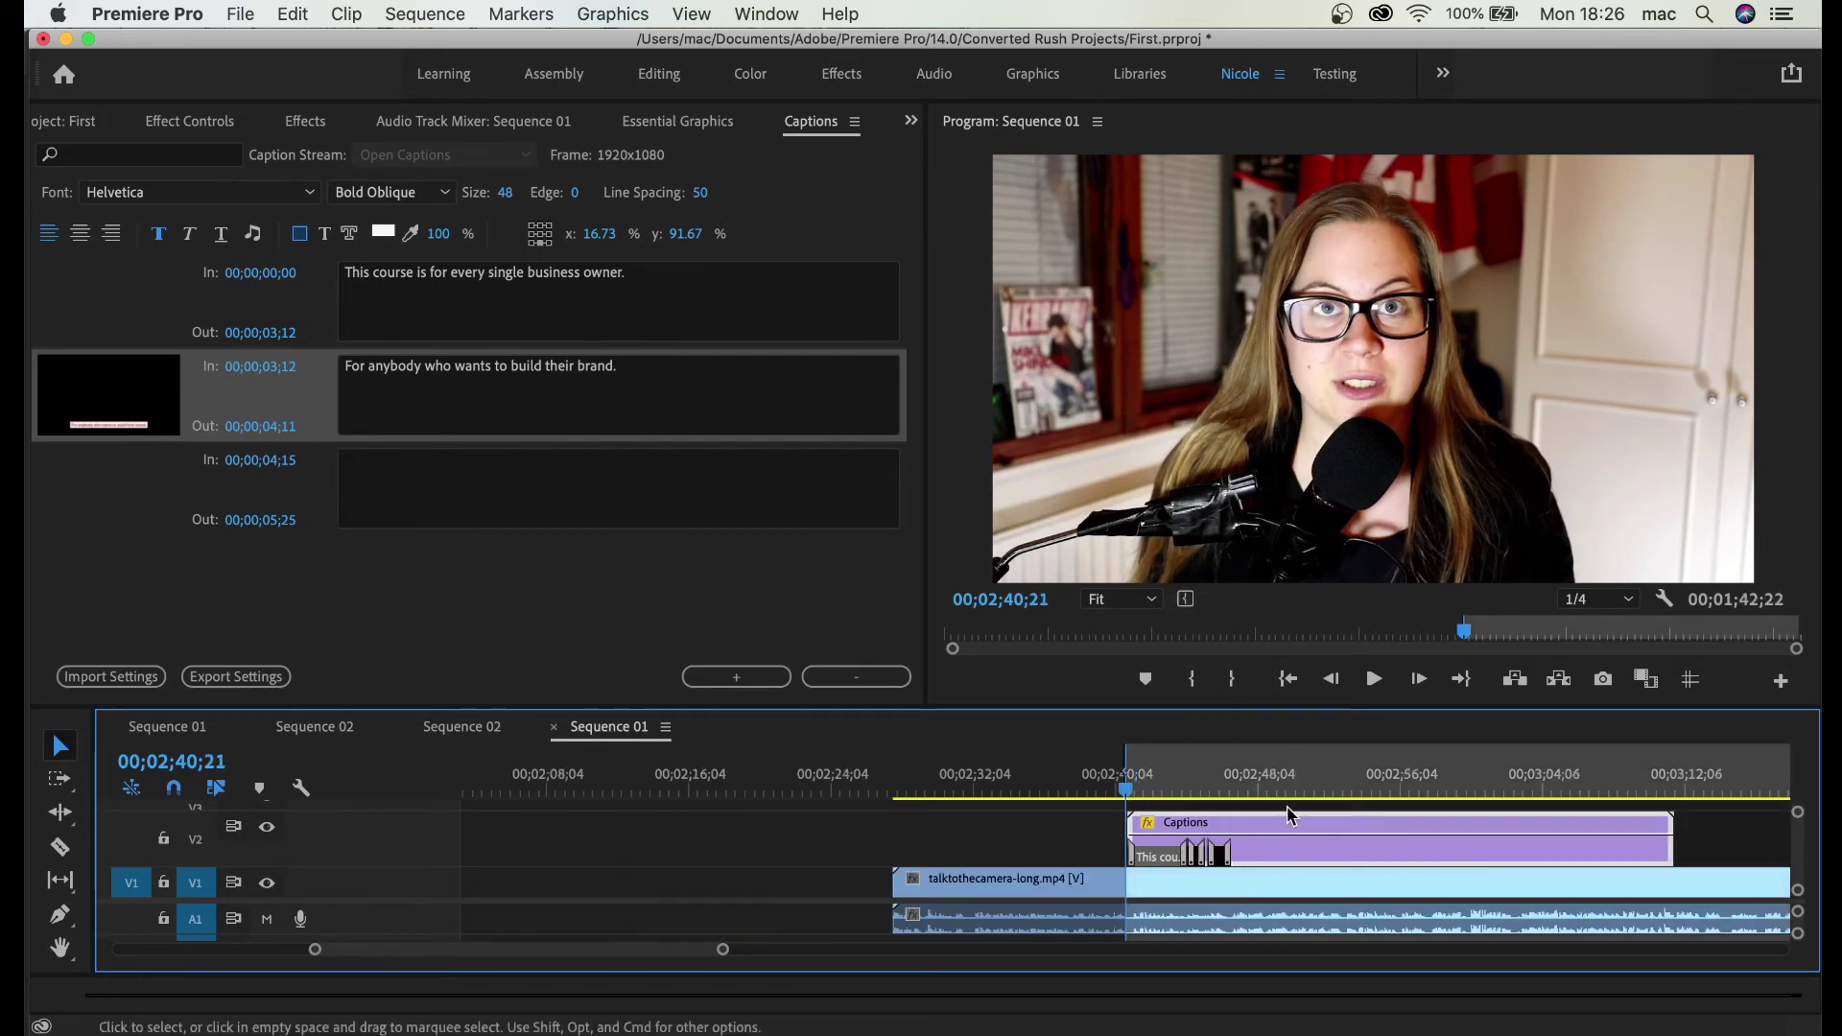
{"action": "left_click", "coordinate": [1674, 789]}
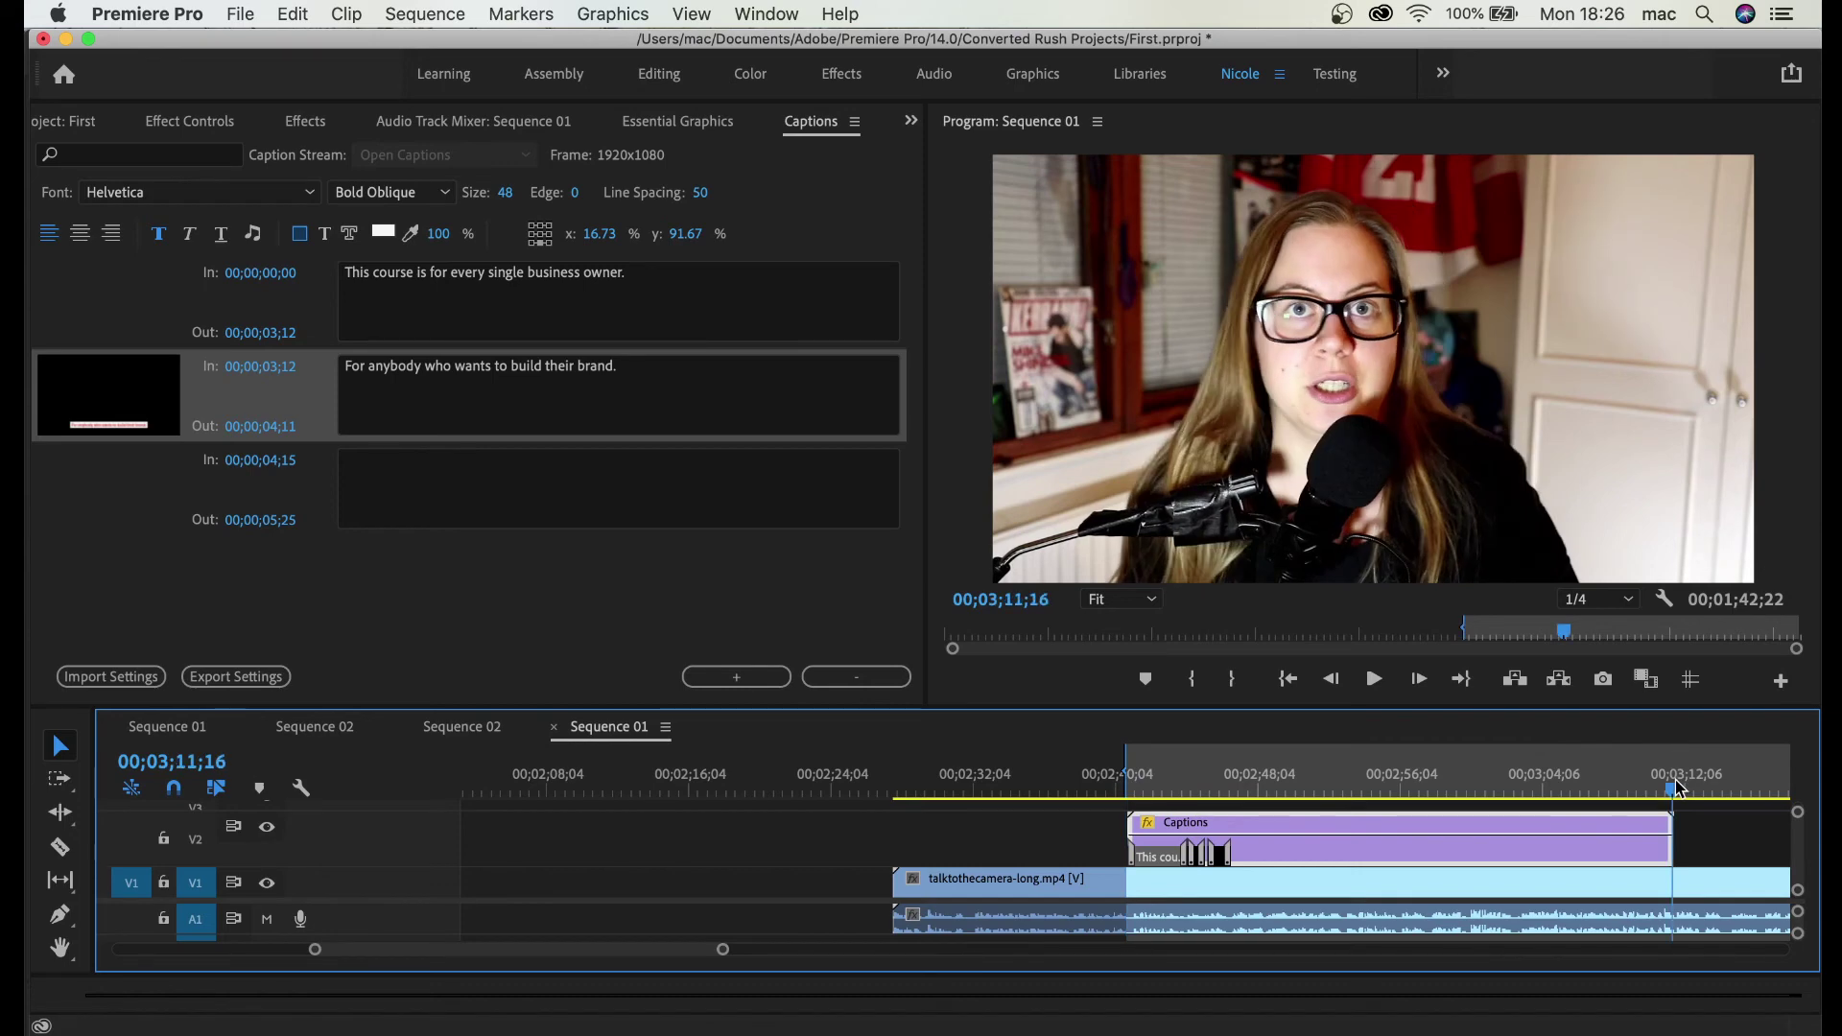
{"action": "key", "text": "o"}
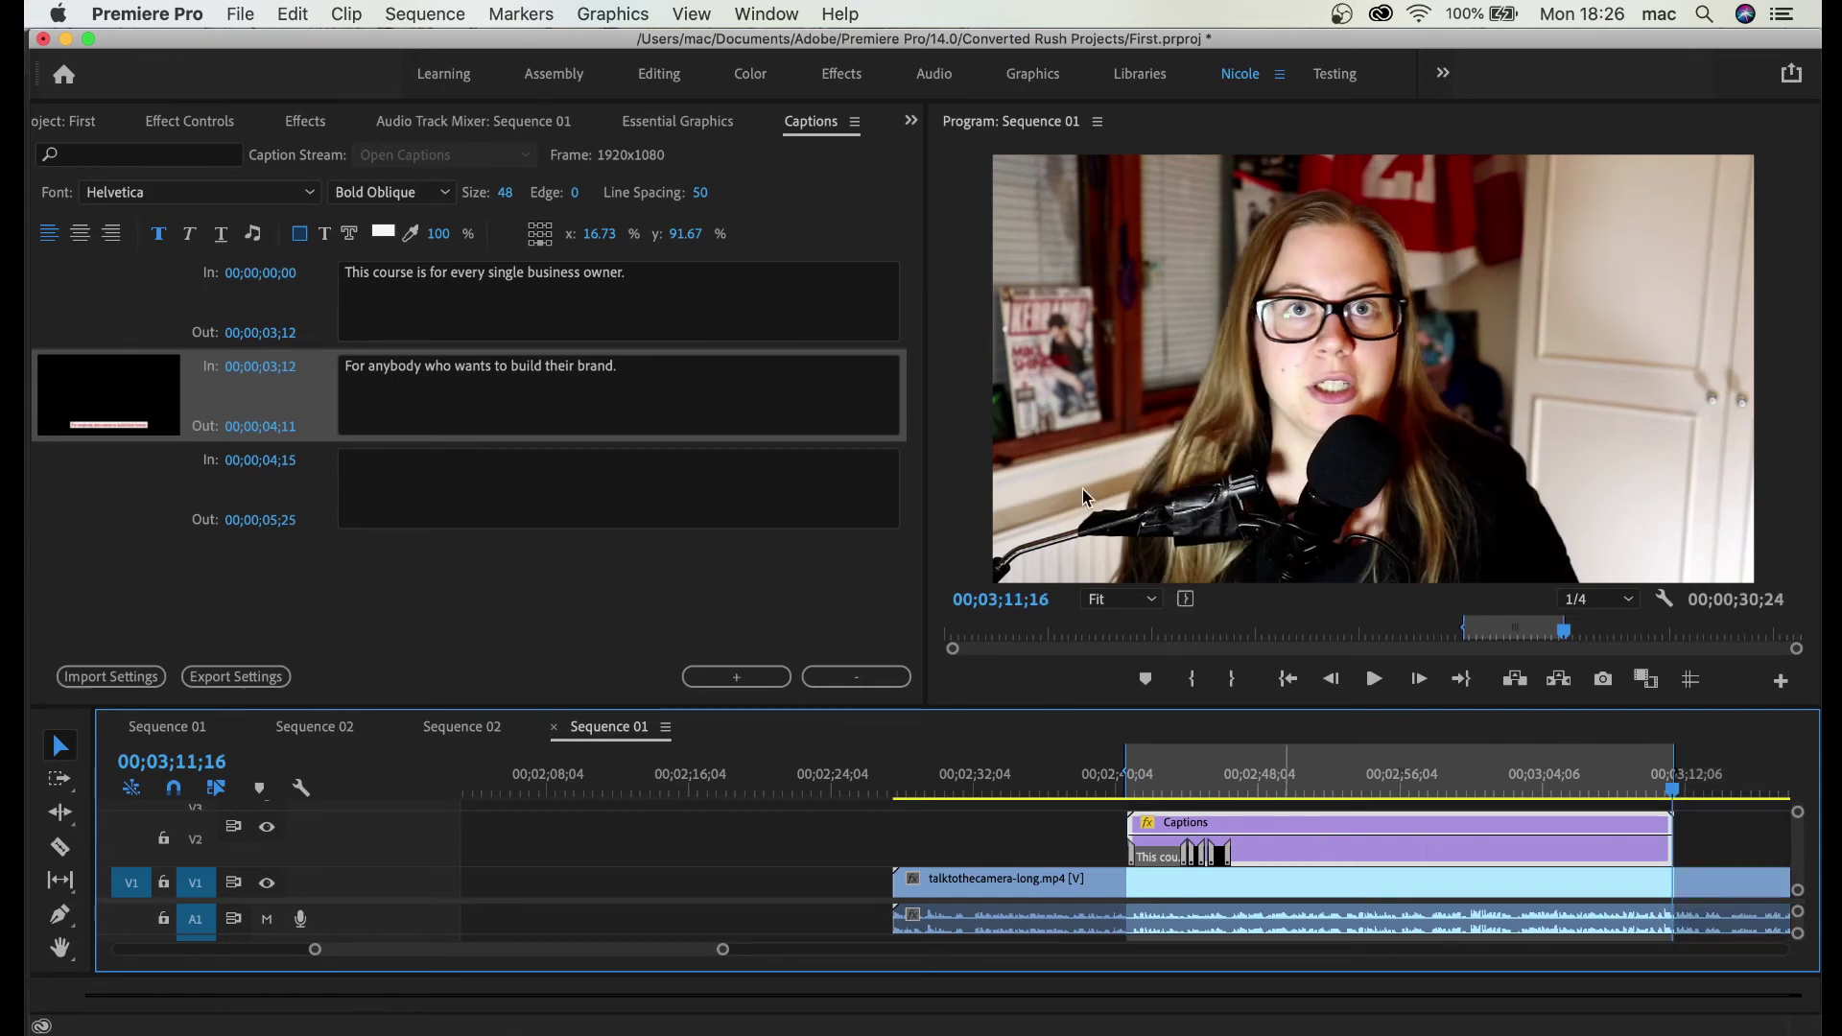
{"action": "key", "text": "super+m"}
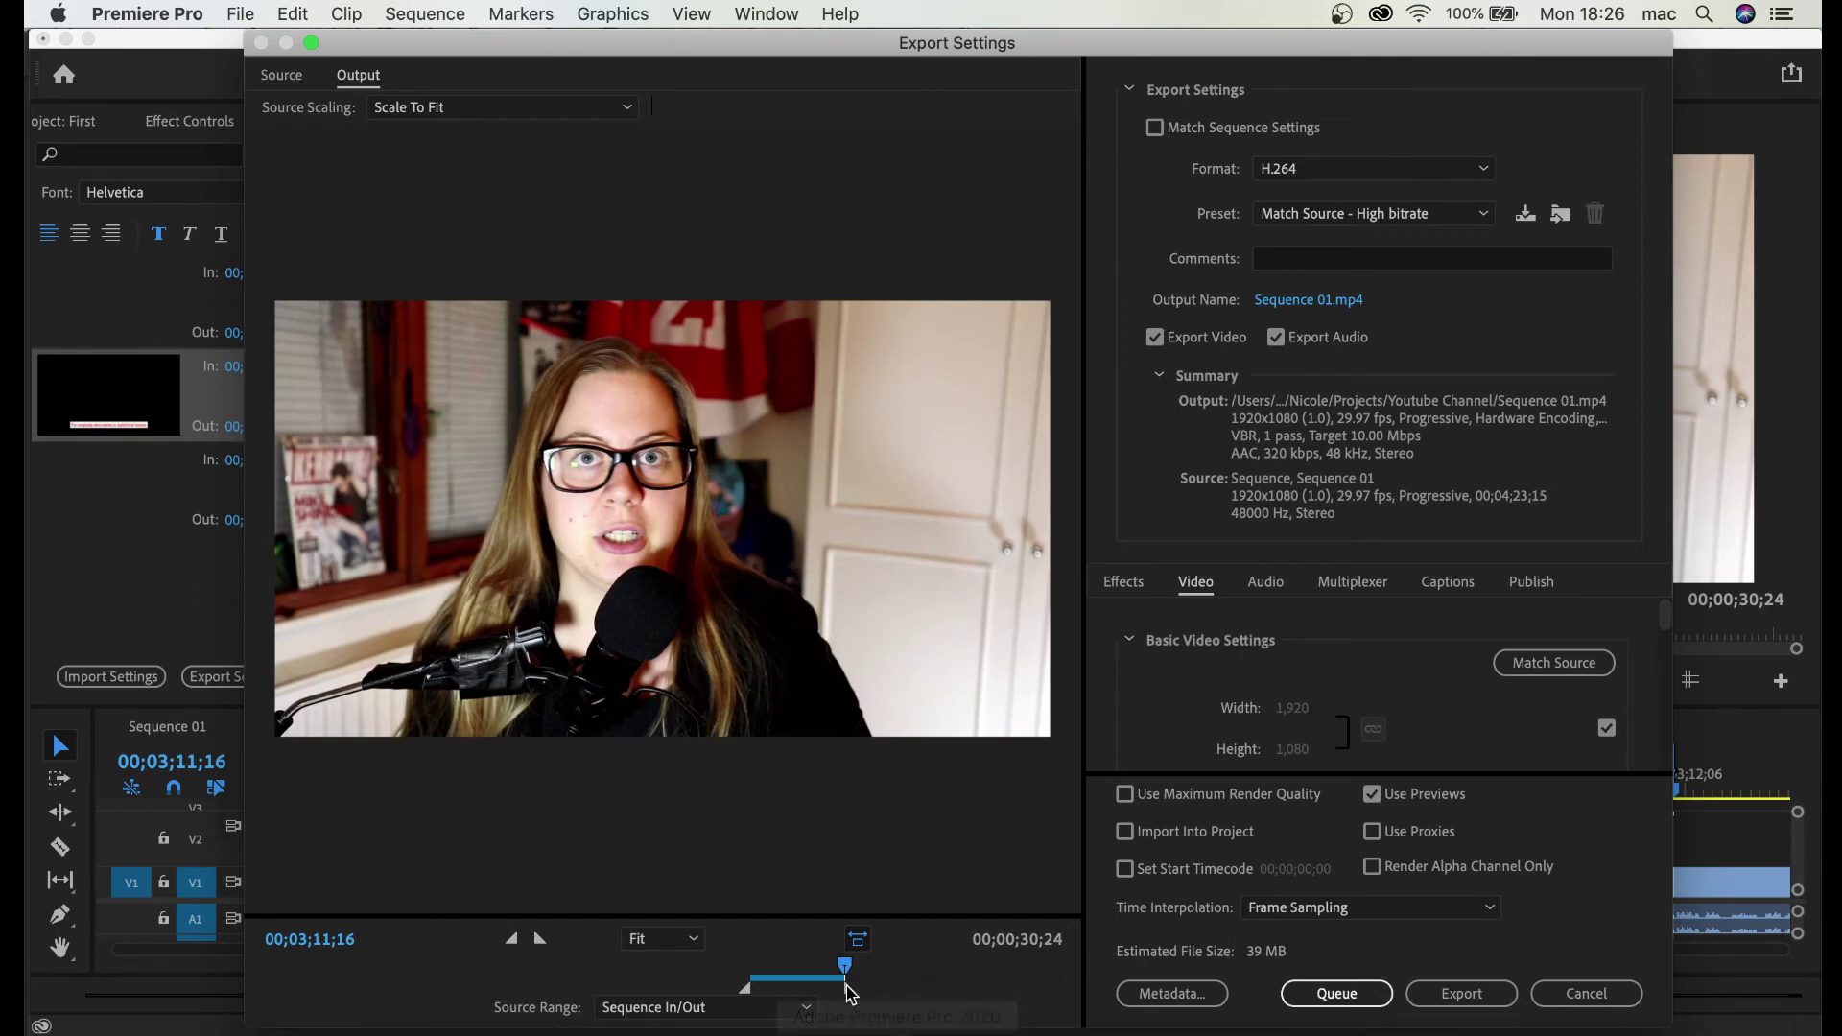
Step: Scrub the export preview to check the captions, then show the Captions export options
{"action": "left_click_drag", "start_coordinate": [845, 965], "coordinate": [759, 974]}
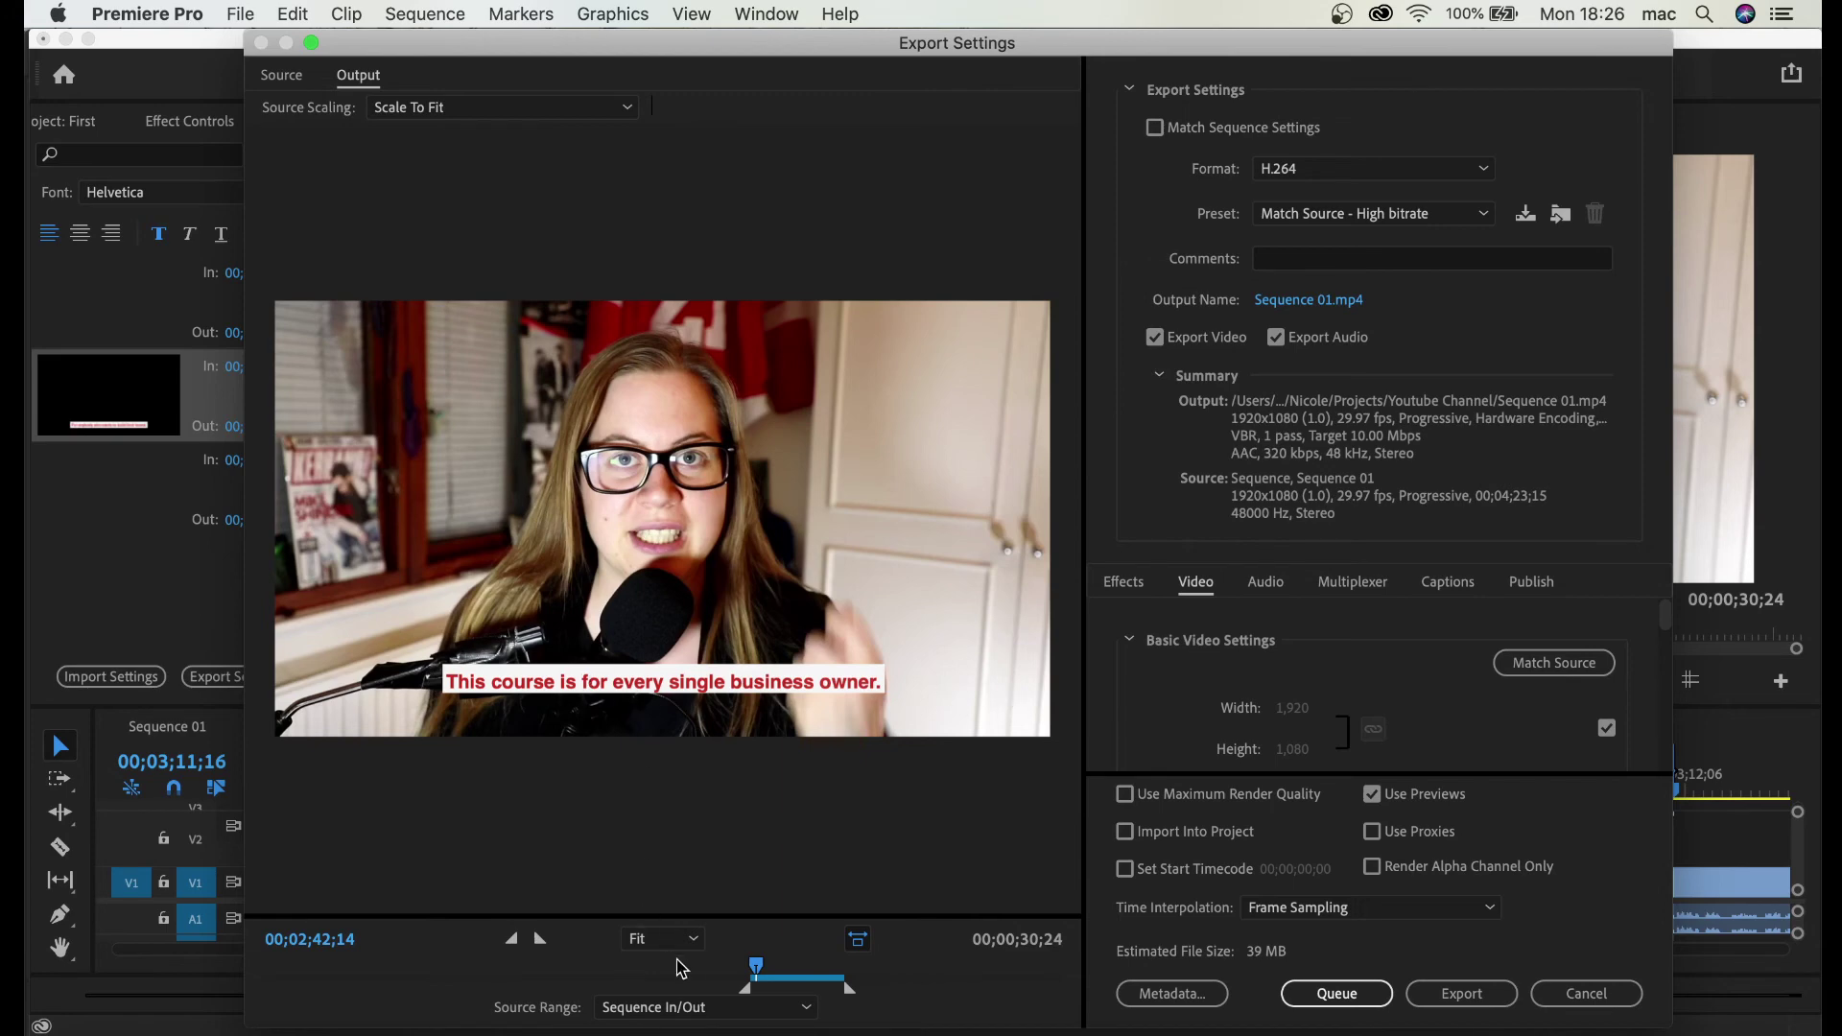
{"action": "mouse_move", "coordinate": [757, 975]}
{"action": "left_mouse_down"}
{"action": "mouse_move", "coordinate": [830, 977]}
{"action": "mouse_move", "coordinate": [757, 967]}
{"action": "left_mouse_up"}
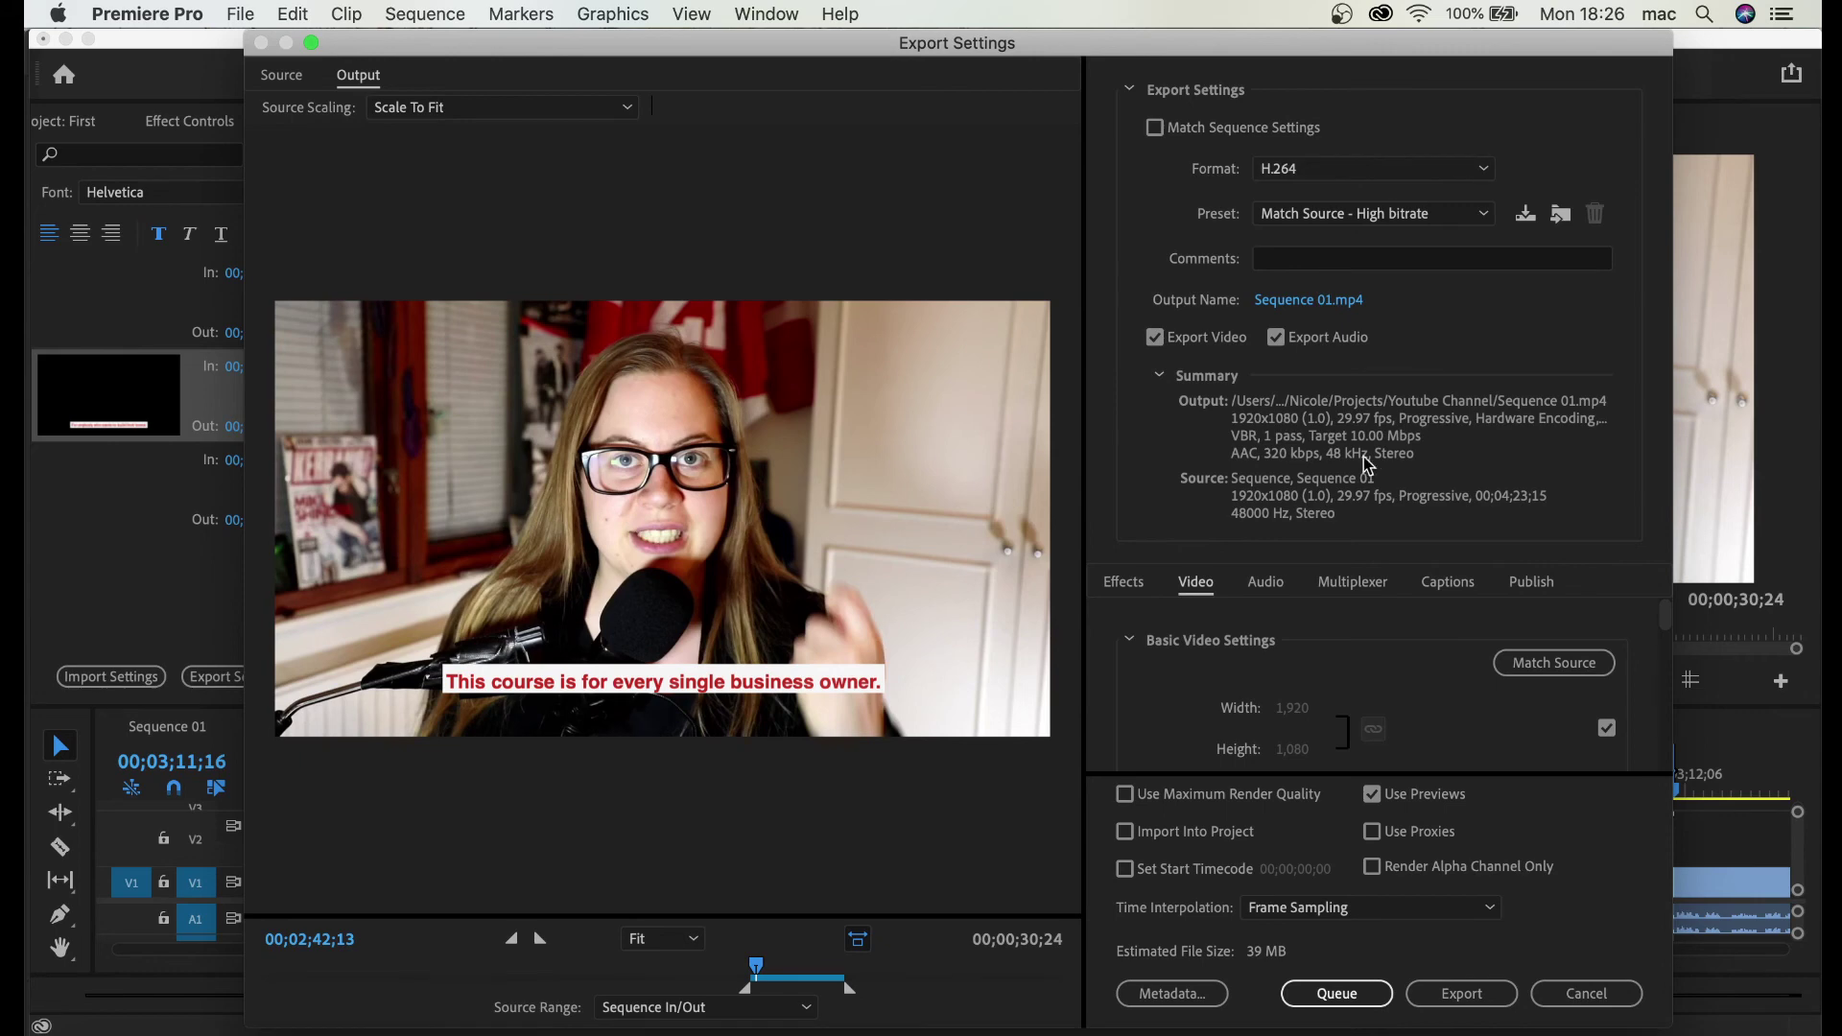
{"action": "left_click", "coordinate": [1450, 585]}
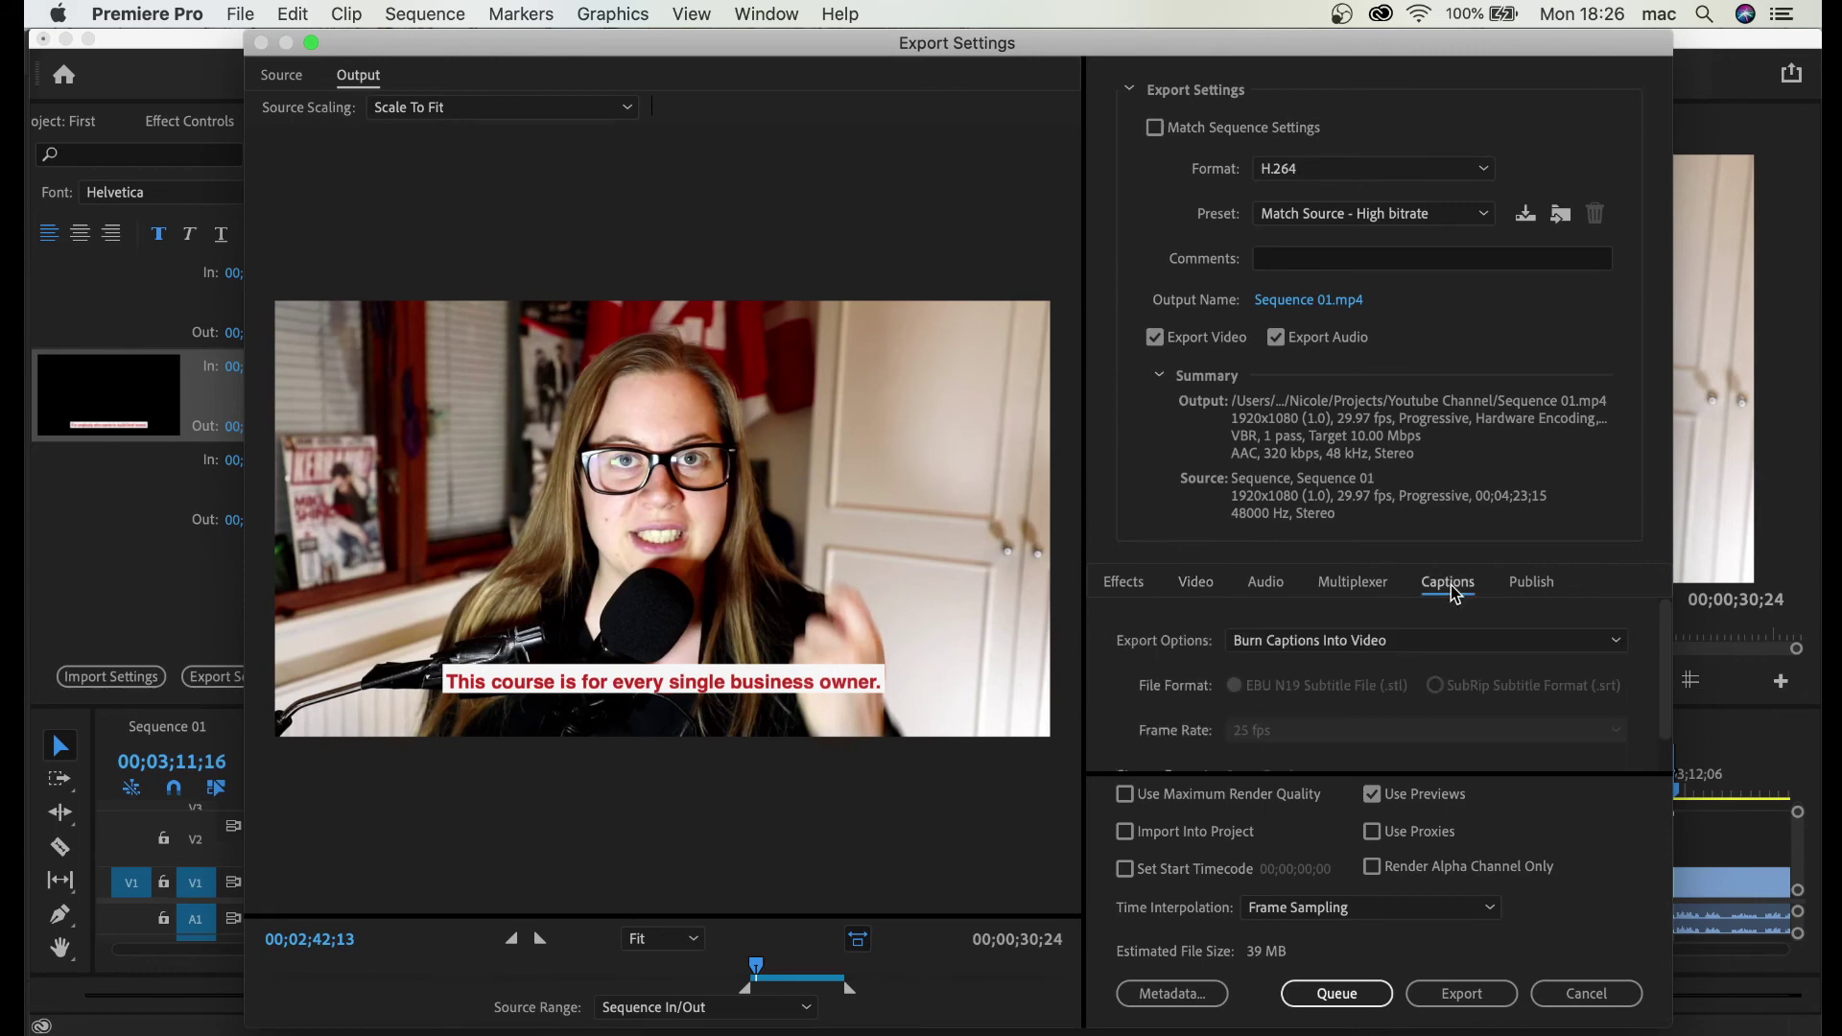
Step: Try Create Sidecar File, then return captions to Burn Captions Into Video and check the preview
{"action": "left_click", "coordinate": [1363, 653]}
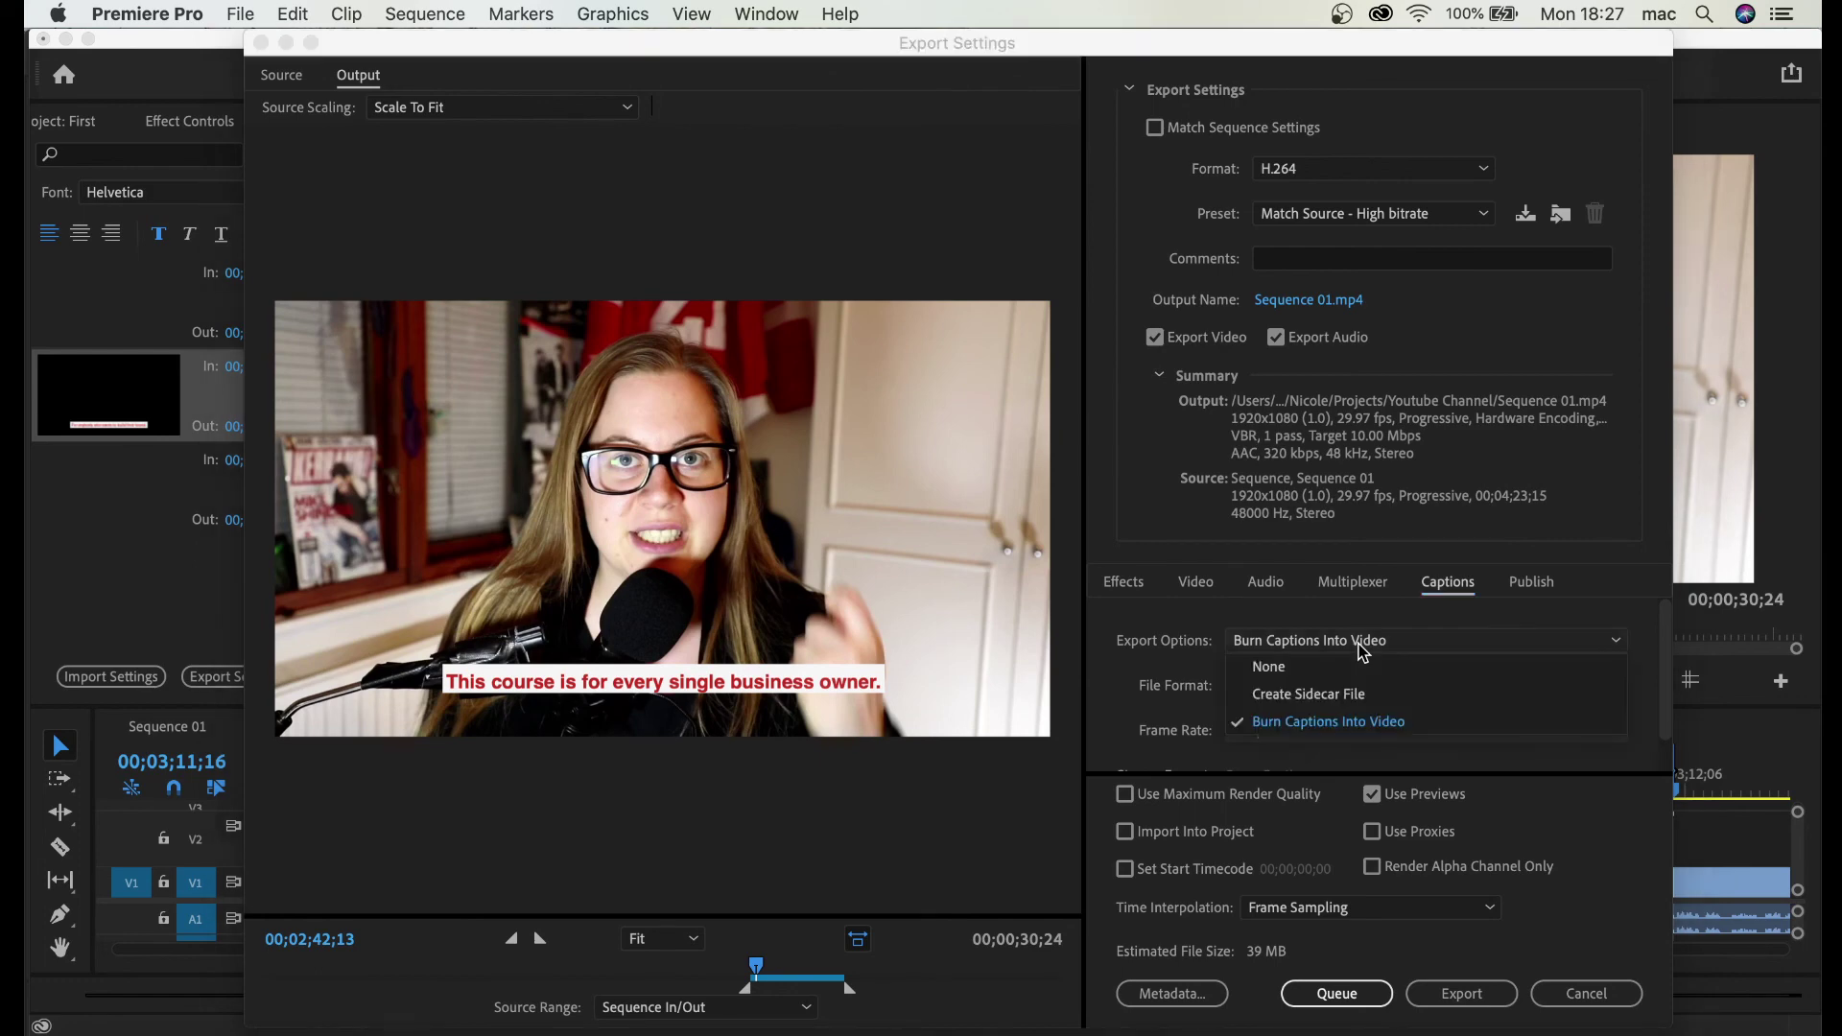
{"action": "left_click", "coordinate": [1291, 696]}
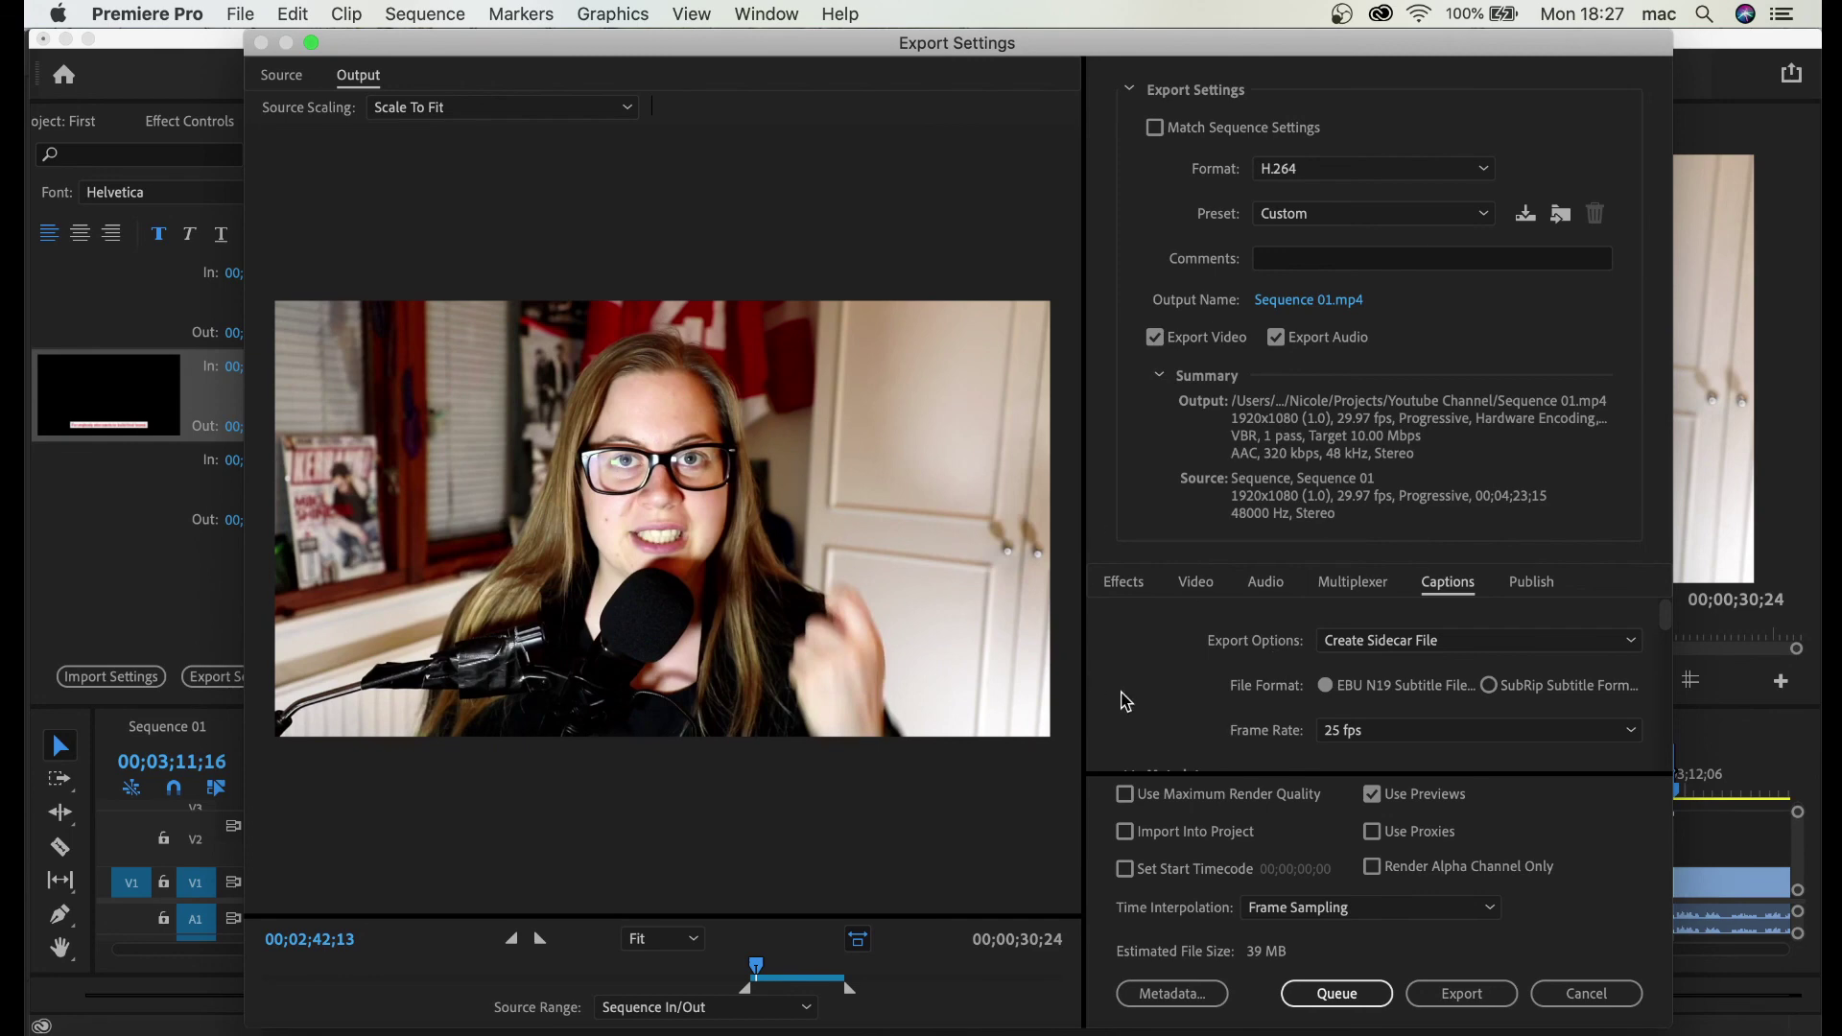
{"action": "left_click", "coordinate": [1376, 639]}
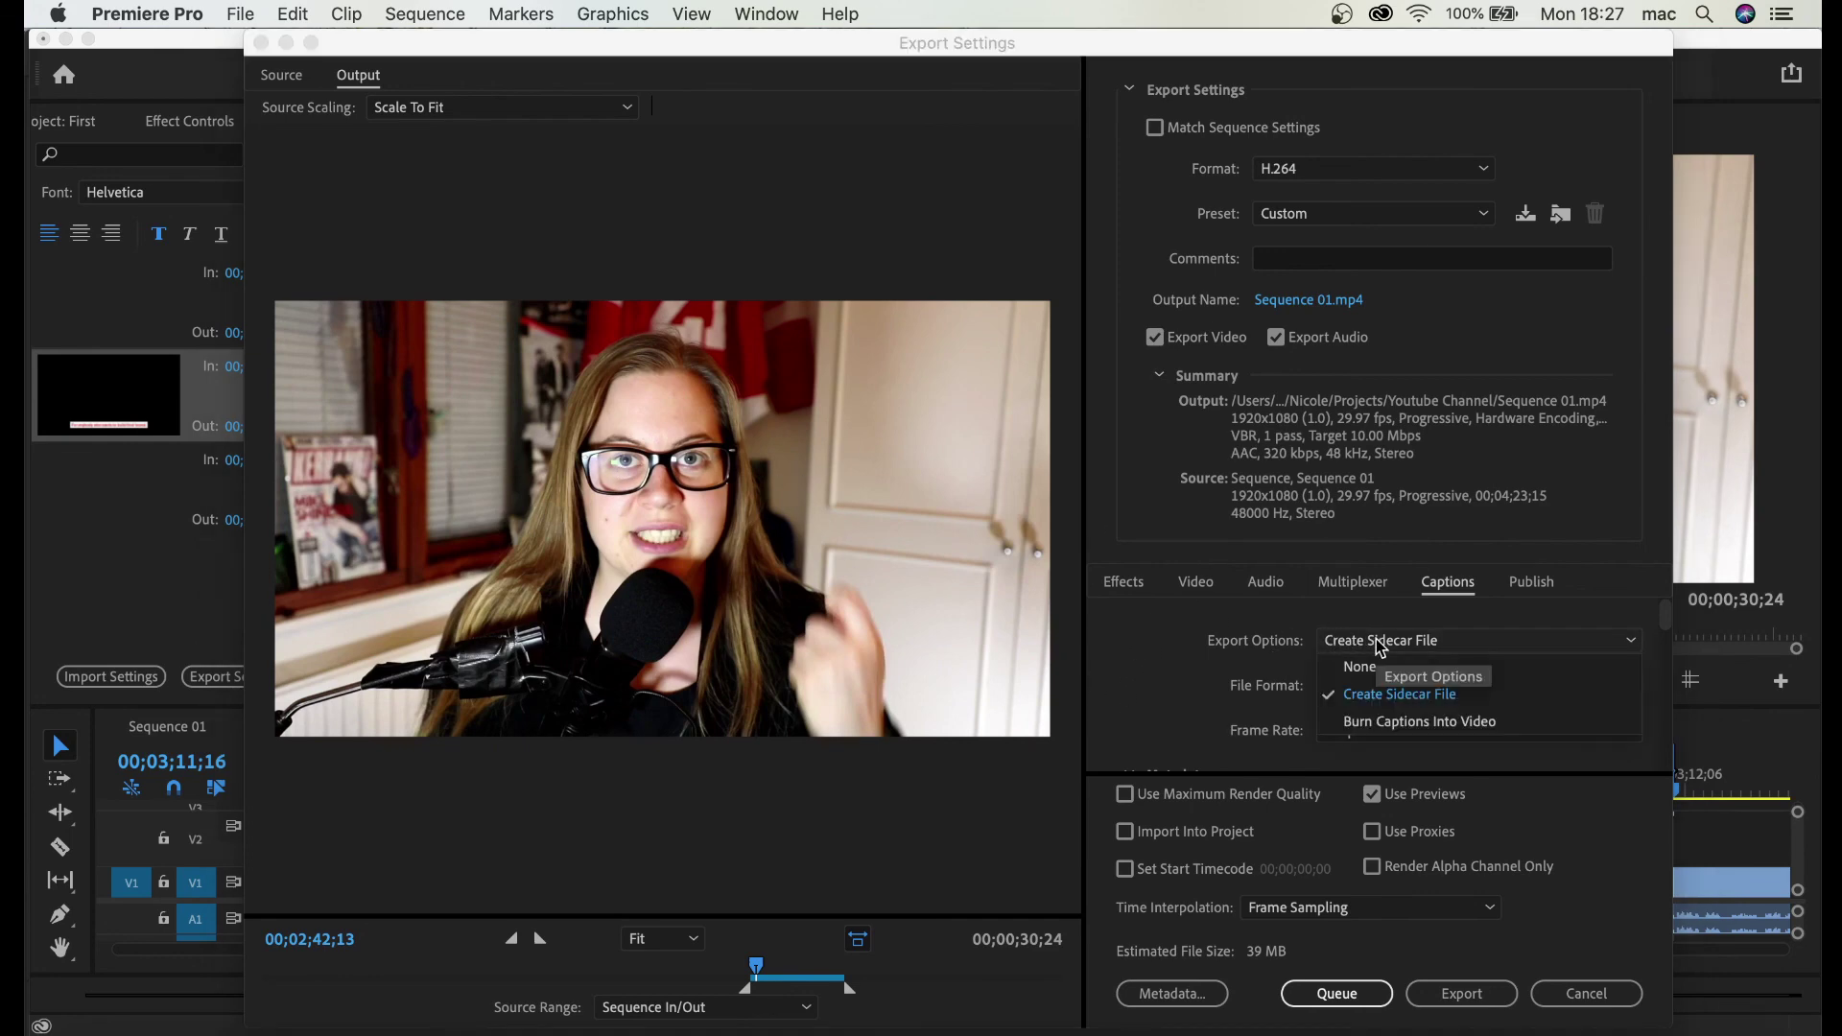
{"action": "left_click", "coordinate": [1374, 724]}
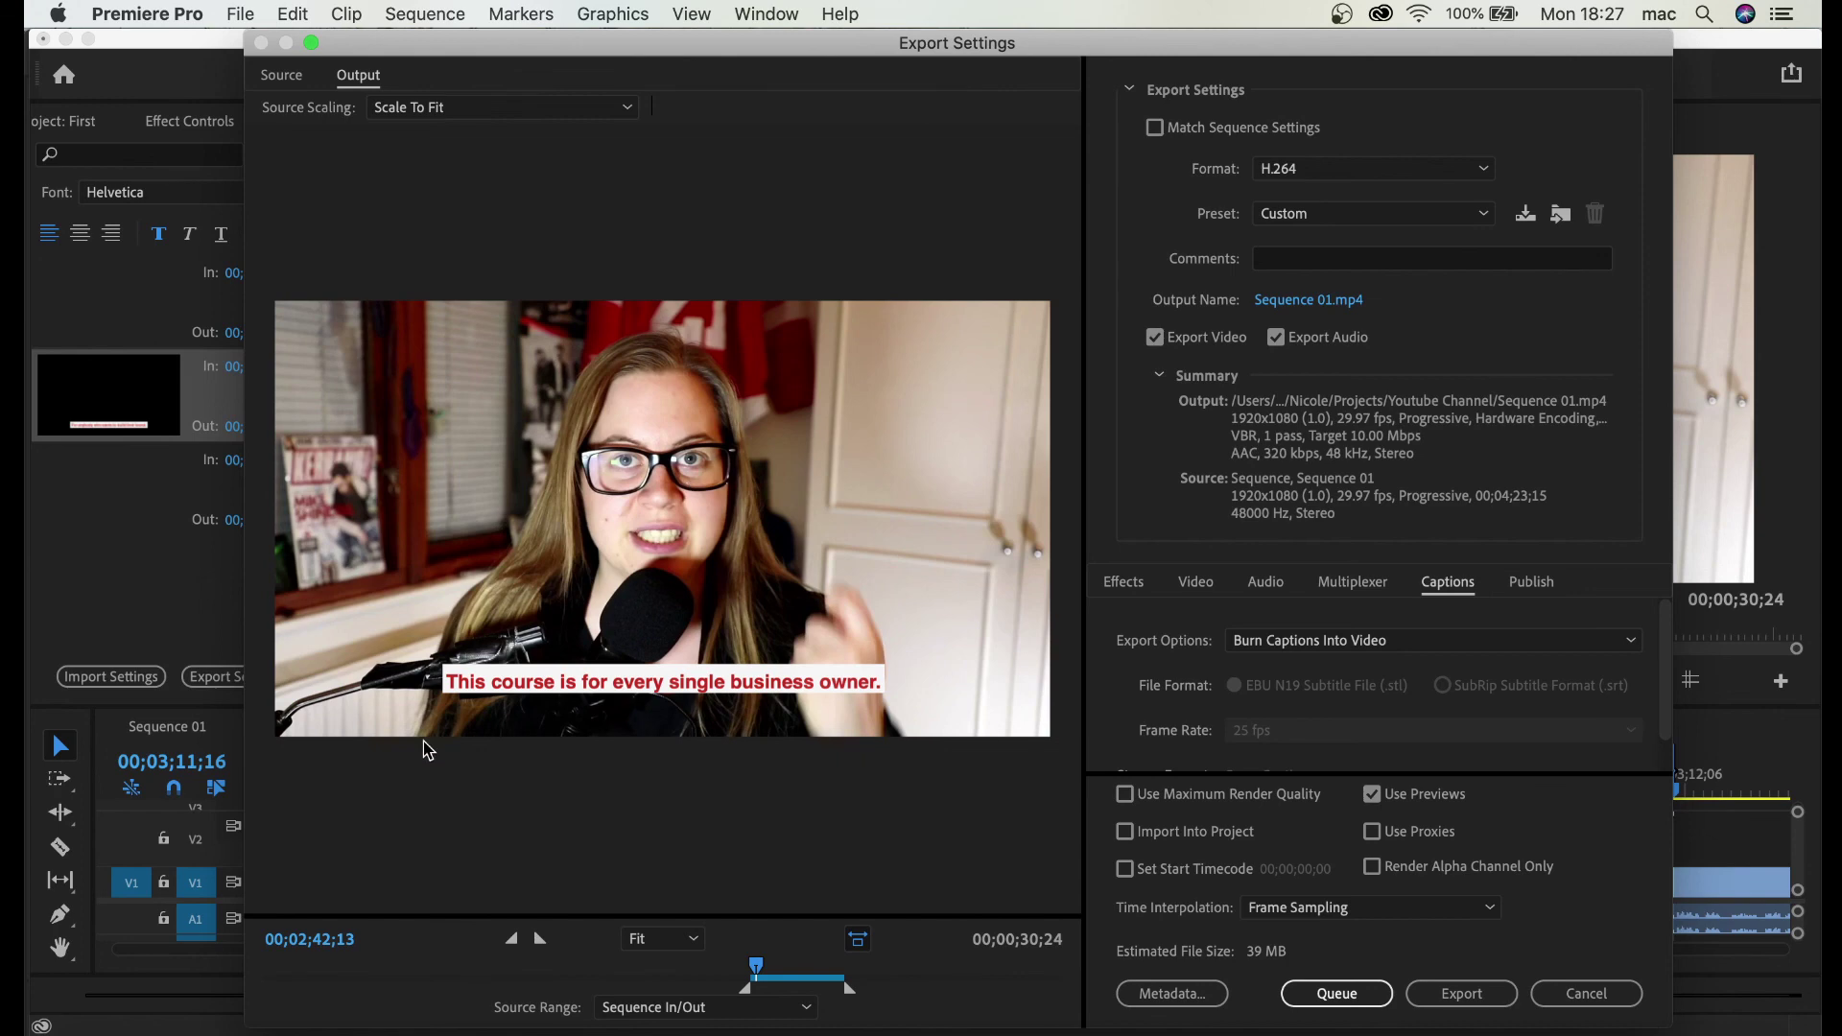
{"action": "left_click_drag", "start_coordinate": [757, 966], "coordinate": [773, 970]}
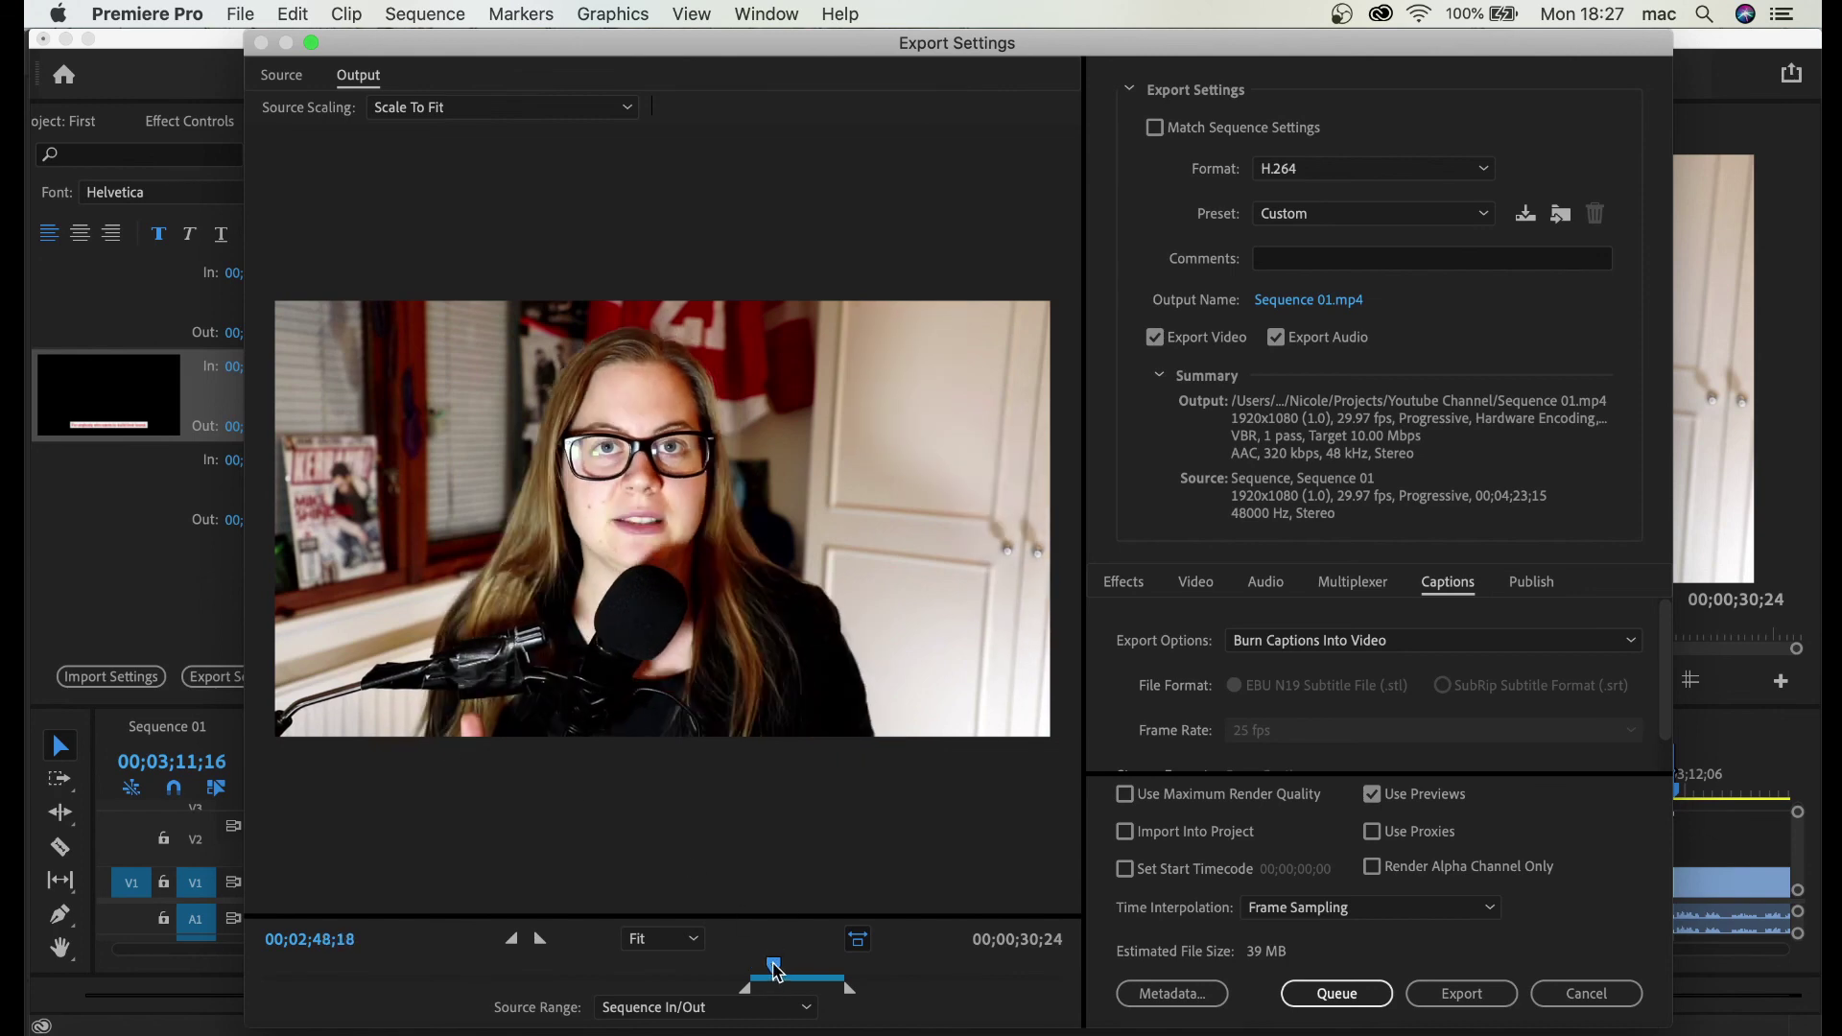